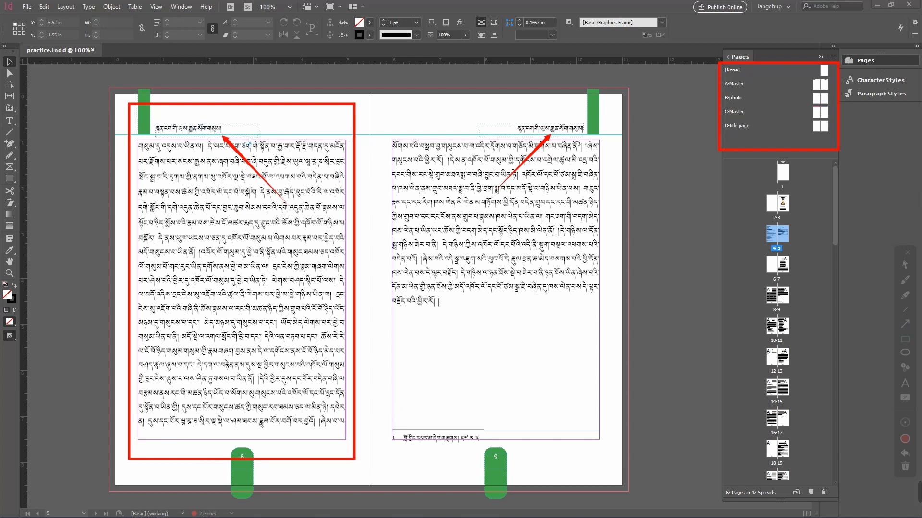
Step: Browse the document's spreads in the Pages panel, opening the 22–23 spread to inspect its layout
{"action": "mouse_move", "coordinate": [378, 108]}
{"action": "left_mouse_down"}
{"action": "mouse_move", "coordinate": [509, 260]}
{"action": "mouse_move", "coordinate": [610, 470]}
{"action": "left_mouse_up"}
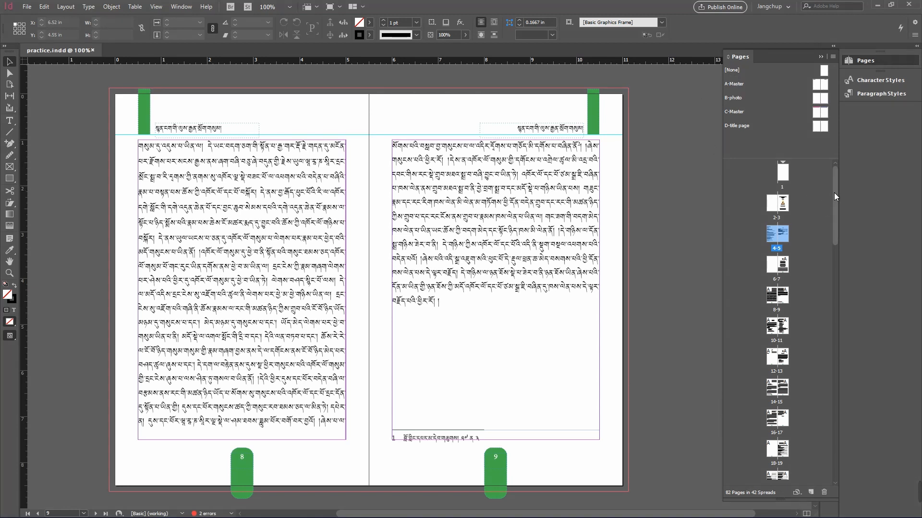
{"action": "left_click", "coordinate": [816, 212]}
{"action": "left_click_drag", "start_coordinate": [836, 203], "coordinate": [836, 228]}
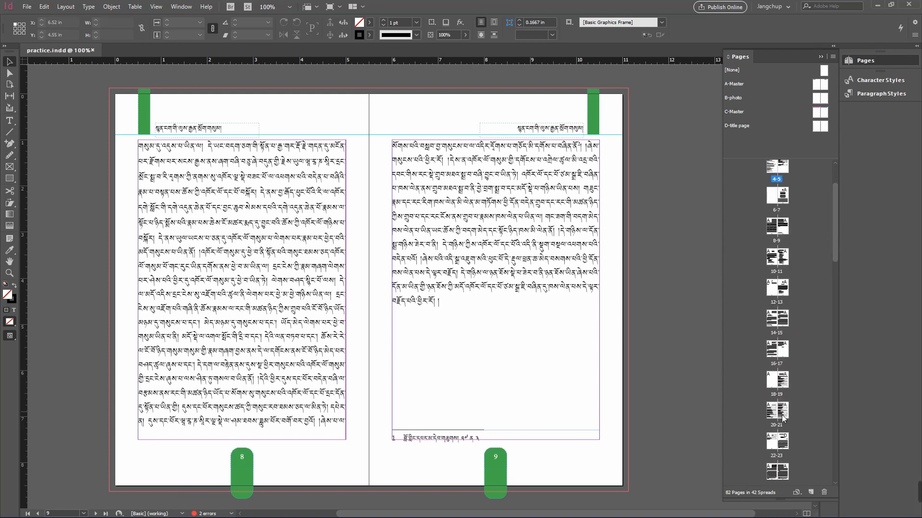
{"action": "double_click", "coordinate": [785, 446]}
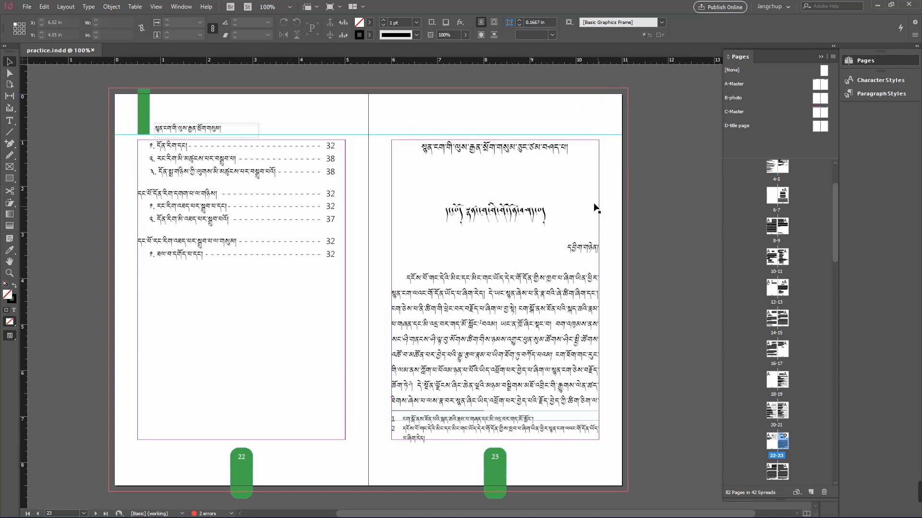
{"action": "left_click_drag", "start_coordinate": [560, 198], "coordinate": [611, 401]}
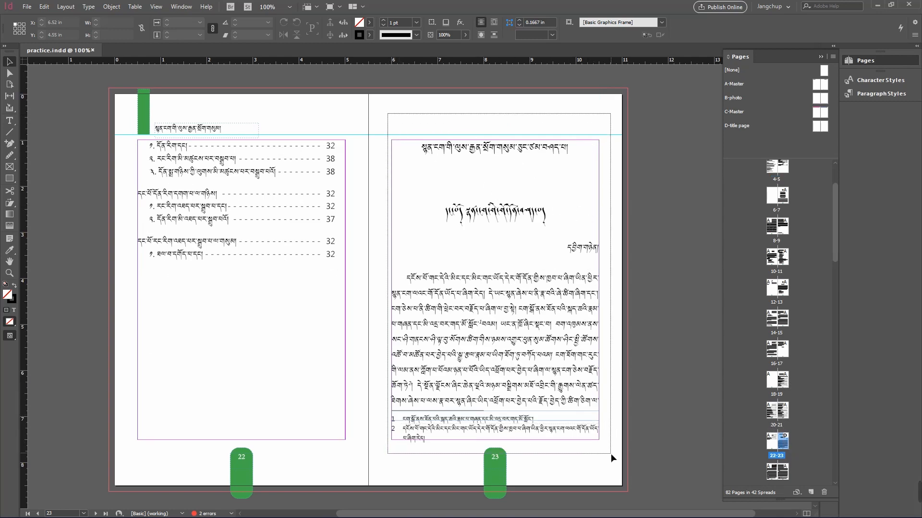
{"action": "left_click", "coordinate": [643, 253]}
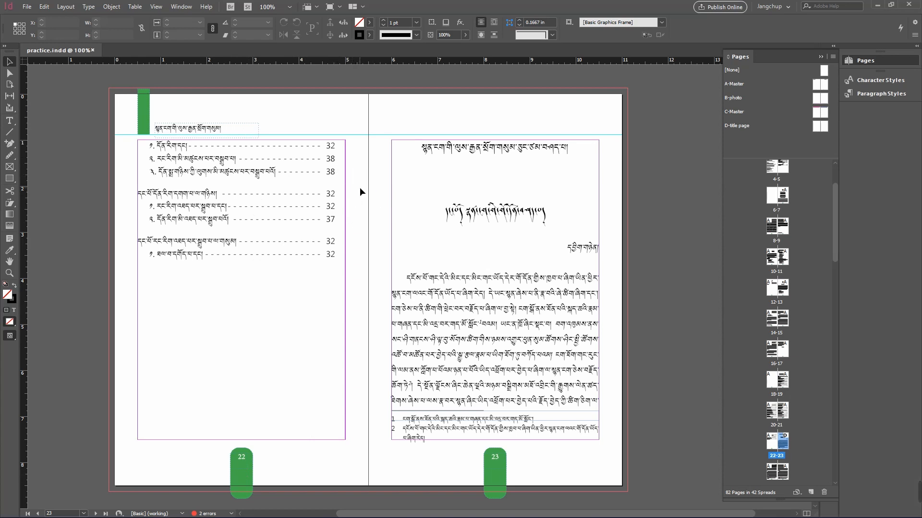
Step: Collapse the Pages panel and scroll through the document's spreads from the first page onward to examine the layout
{"action": "left_click", "coordinate": [866, 61]}
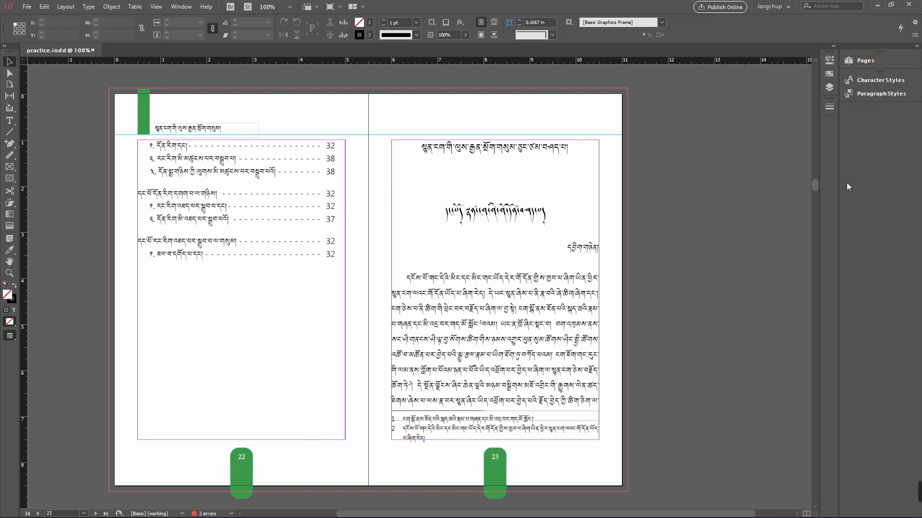
{"action": "scroll", "coordinate": [816, 188], "scroll_direction": "up", "scroll_amount": 2}
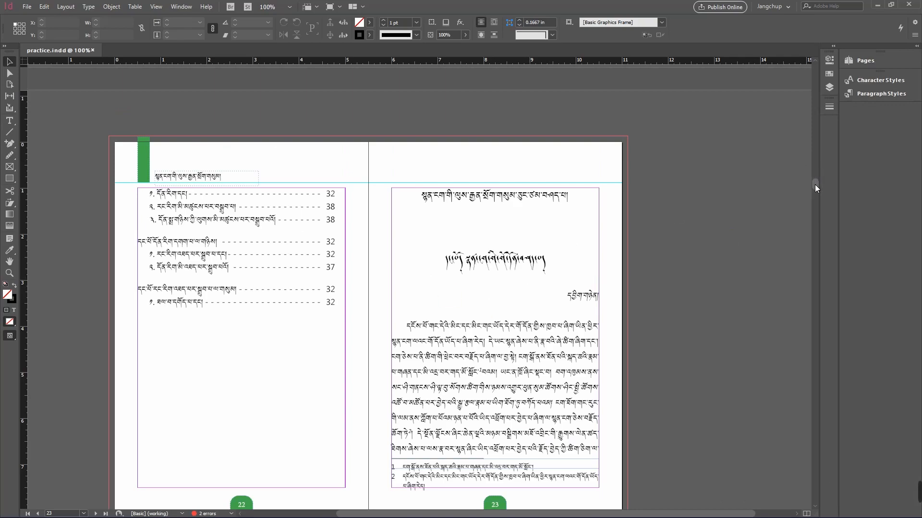
{"action": "left_click_drag", "start_coordinate": [814, 184], "coordinate": [804, 65]}
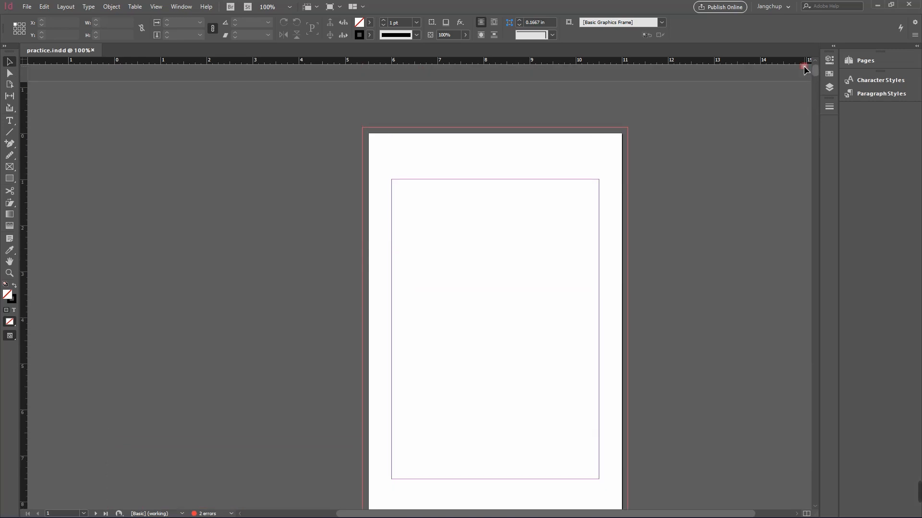
{"action": "left_click", "coordinate": [693, 223]}
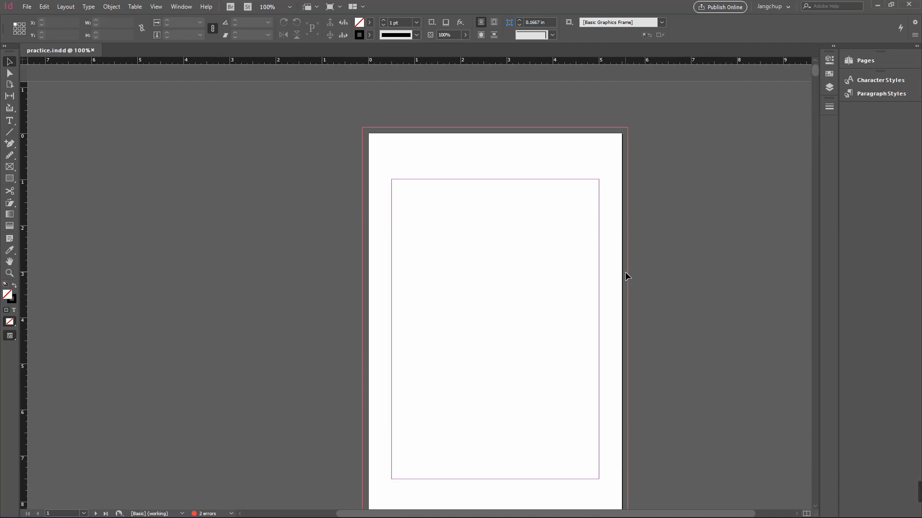
{"action": "scroll", "coordinate": [625, 276], "scroll_direction": "down", "scroll_amount": 2}
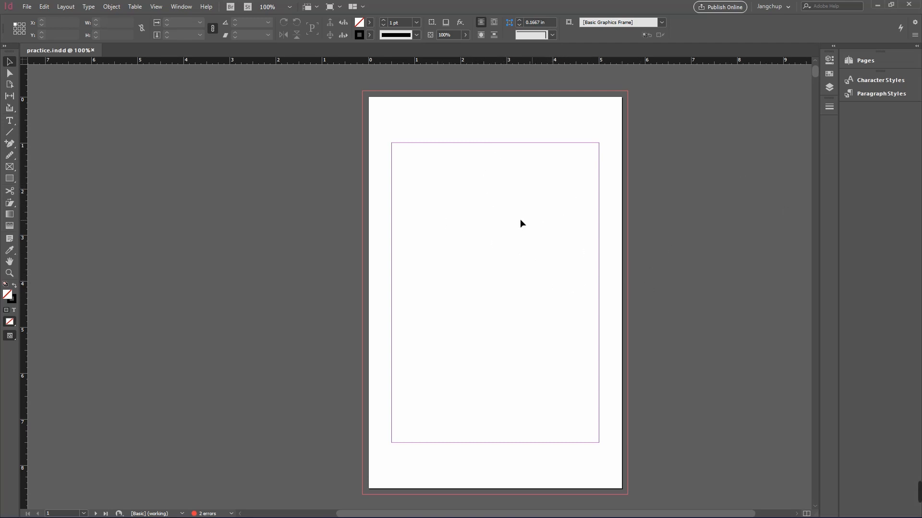
{"action": "scroll", "coordinate": [628, 240], "scroll_direction": "down", "scroll_amount": 5}
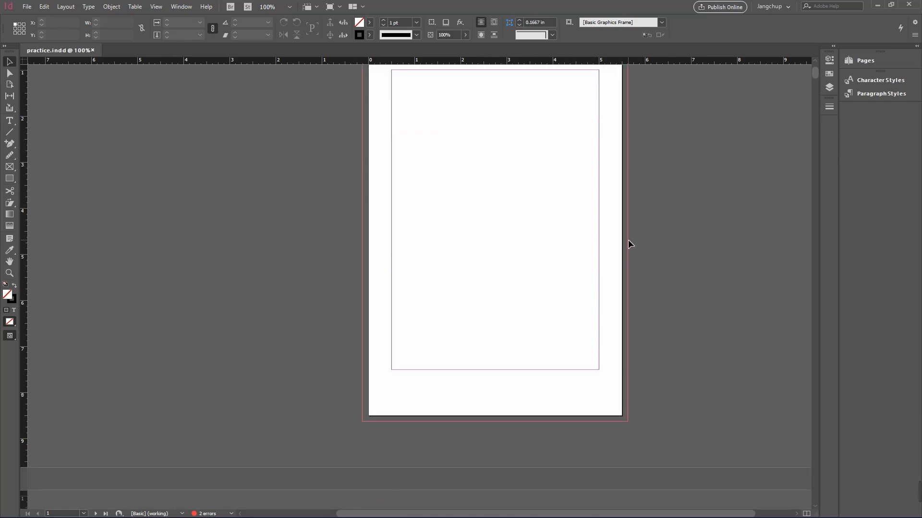
{"action": "scroll", "coordinate": [628, 240], "scroll_direction": "down", "scroll_amount": 3}
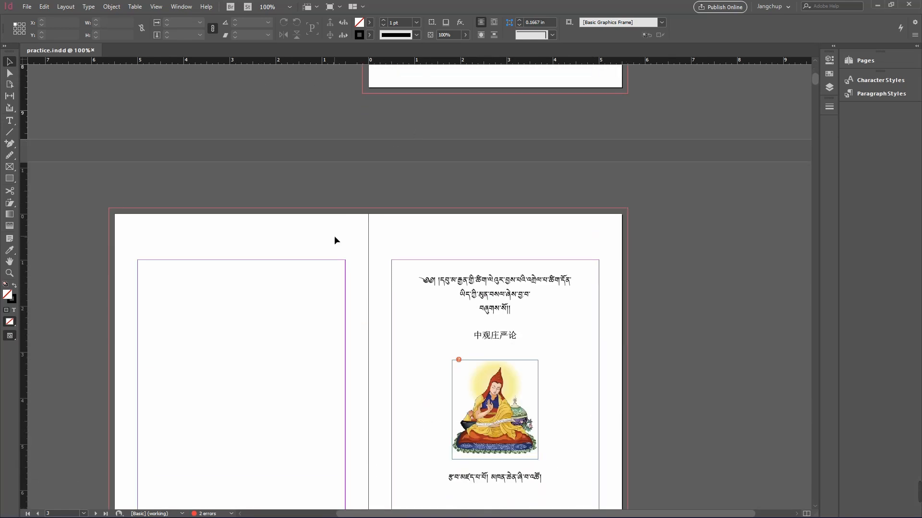
{"action": "scroll", "coordinate": [303, 302], "scroll_direction": "down", "scroll_amount": 4}
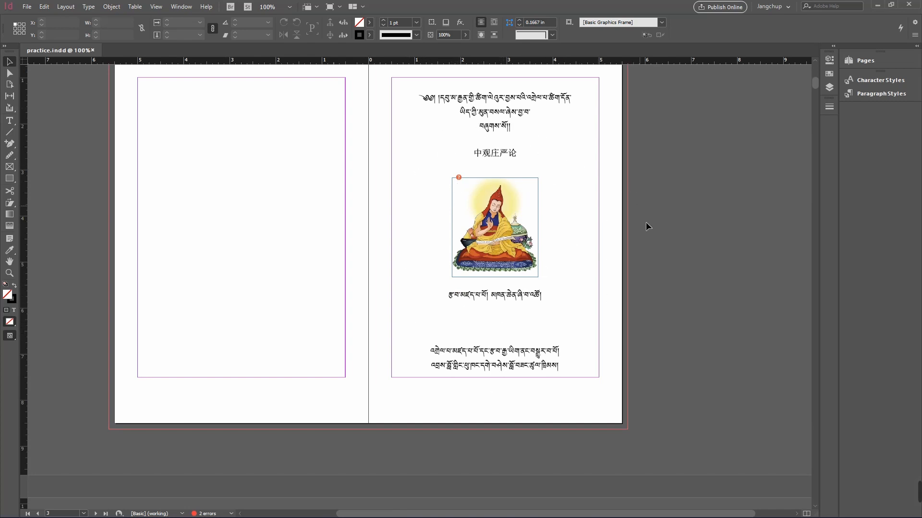
{"action": "scroll", "coordinate": [651, 235], "scroll_direction": "up", "scroll_amount": 2}
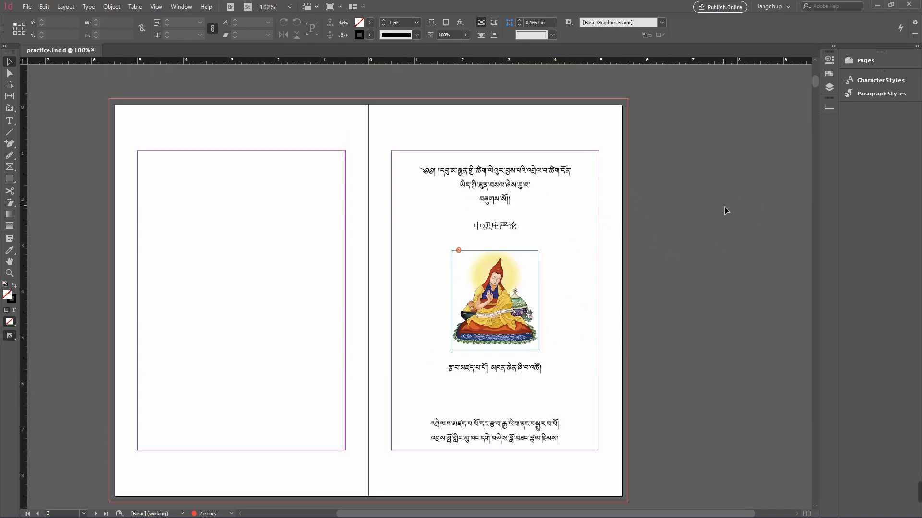
{"action": "scroll", "coordinate": [626, 312], "scroll_direction": "down", "scroll_amount": 5}
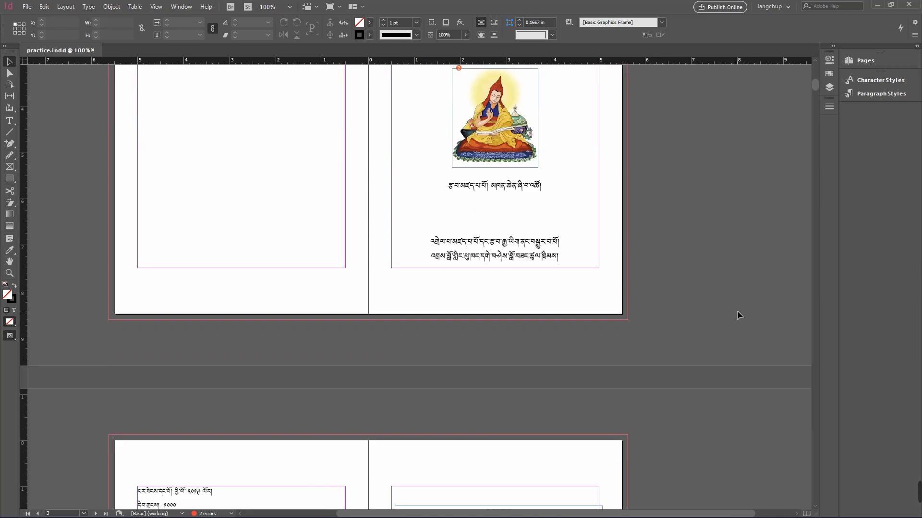
{"action": "scroll", "coordinate": [736, 312], "scroll_direction": "down", "scroll_amount": 6}
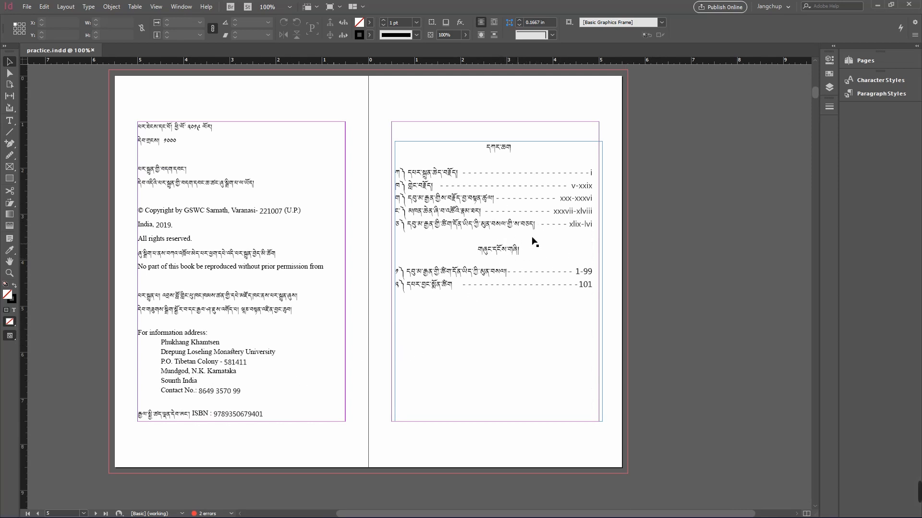
{"action": "scroll", "coordinate": [598, 277], "scroll_direction": "down", "scroll_amount": 8}
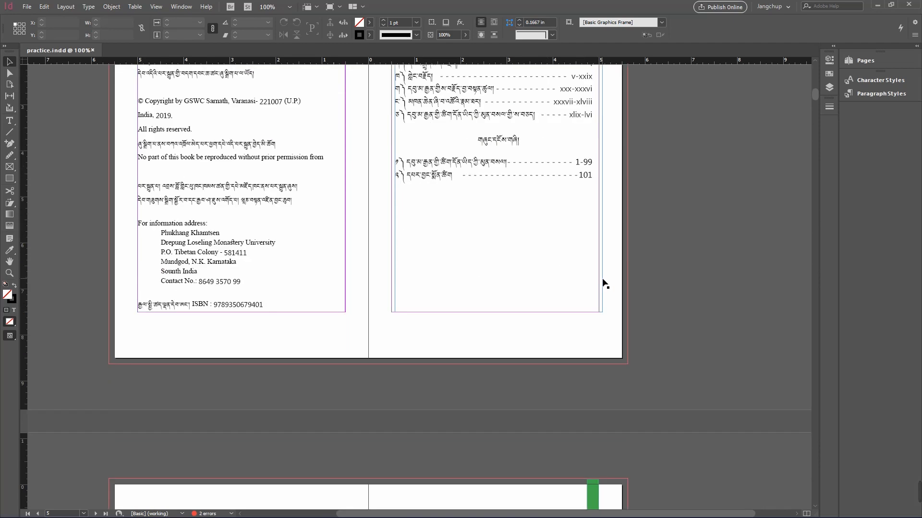
{"action": "scroll", "coordinate": [605, 283], "scroll_direction": "down", "scroll_amount": 3}
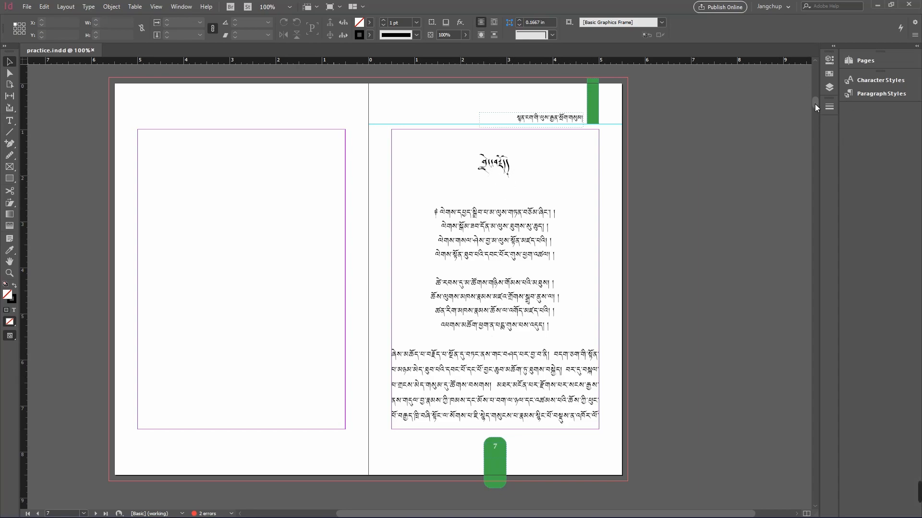
{"action": "left_click_drag", "start_coordinate": [814, 104], "coordinate": [815, 125]}
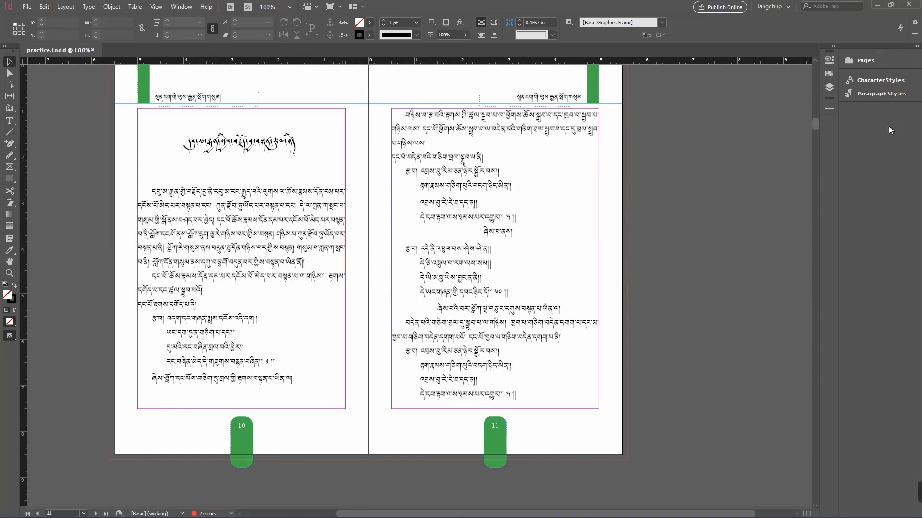
{"action": "left_click_drag", "start_coordinate": [816, 122], "coordinate": [816, 165]}
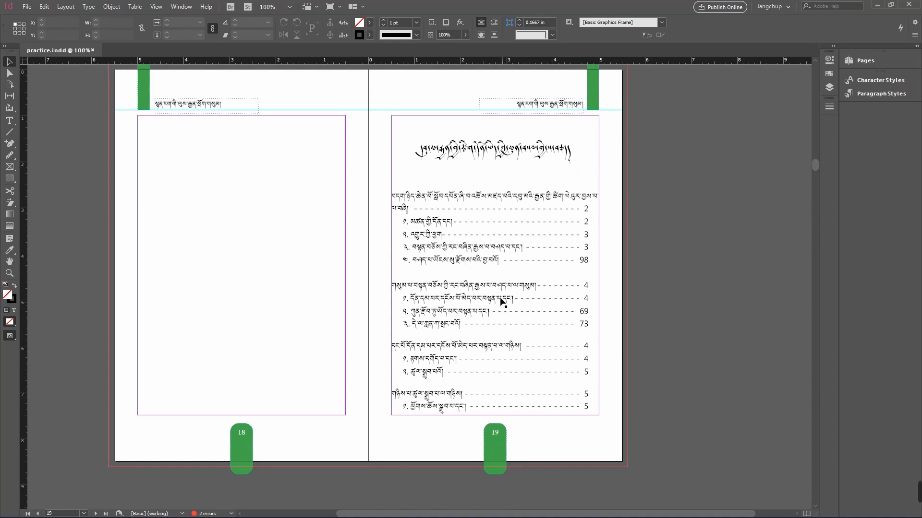
{"action": "left_click_drag", "start_coordinate": [816, 166], "coordinate": [819, 187]}
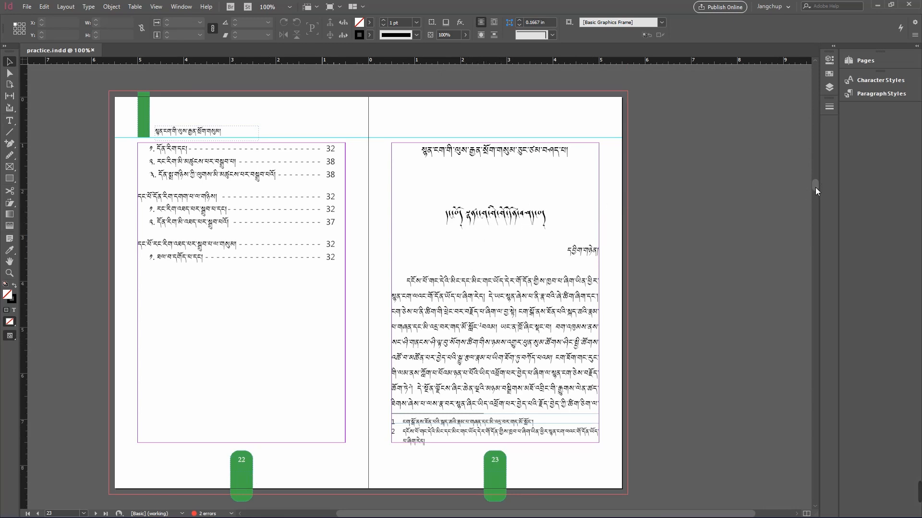
{"action": "left_click_drag", "start_coordinate": [815, 187], "coordinate": [816, 62]}
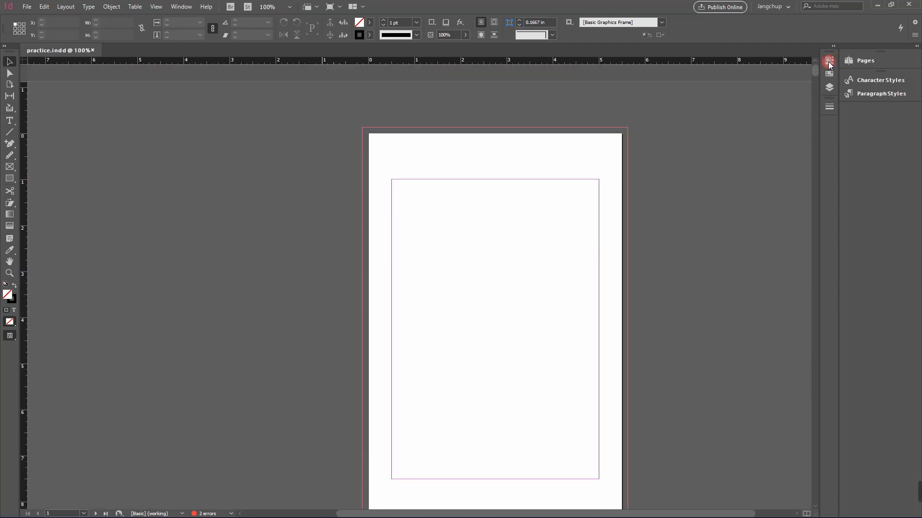
Step: Delete the B-photo, C-Master and D-title page master spreads, confirming the deletion
{"action": "left_click", "coordinate": [860, 61]}
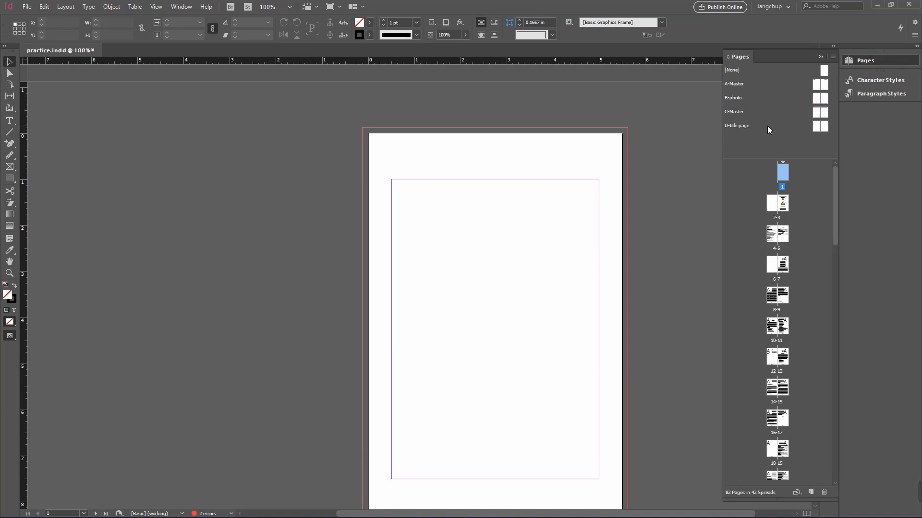
{"action": "left_click_drag", "start_coordinate": [767, 126], "coordinate": [796, 95]}
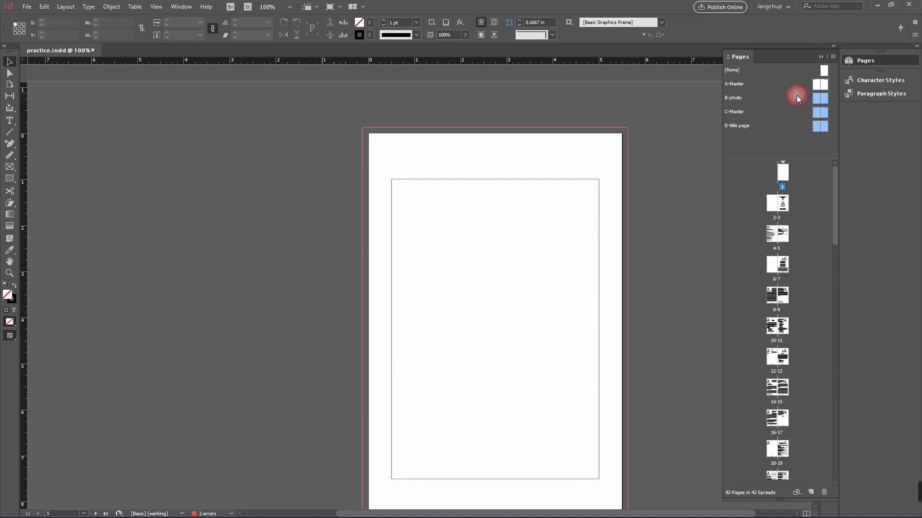
{"action": "right_click", "coordinate": [796, 95]}
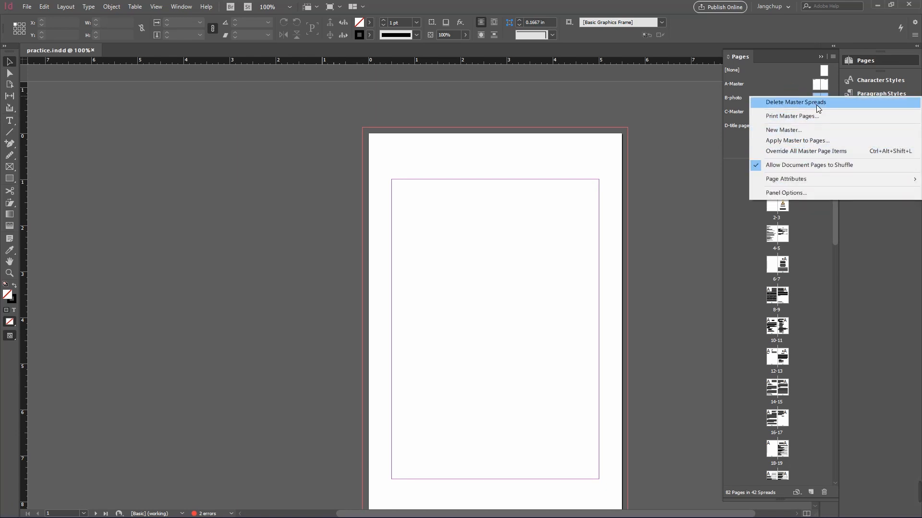
{"action": "left_click", "coordinate": [816, 105]}
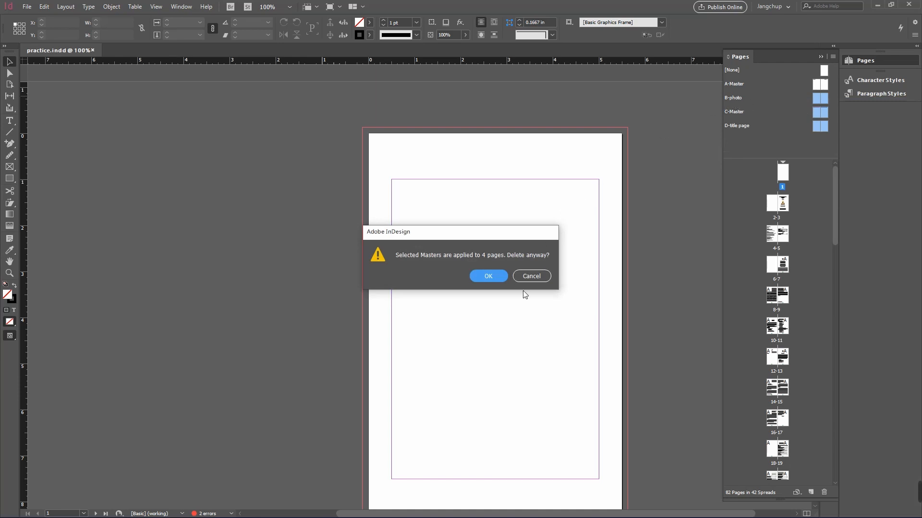
{"action": "left_click", "coordinate": [488, 276]}
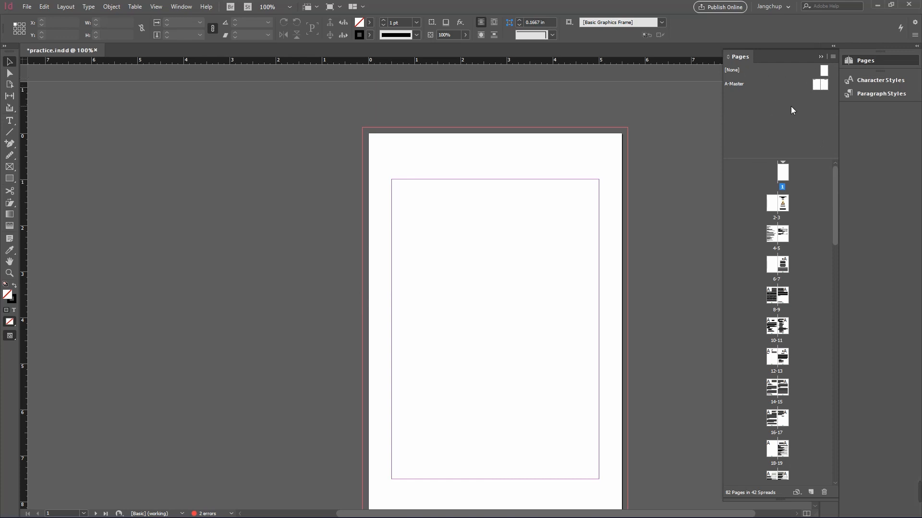
Step: Open the A-Master spread for editing and delete the running header text on its right-hand page
{"action": "double_click", "coordinate": [796, 87]}
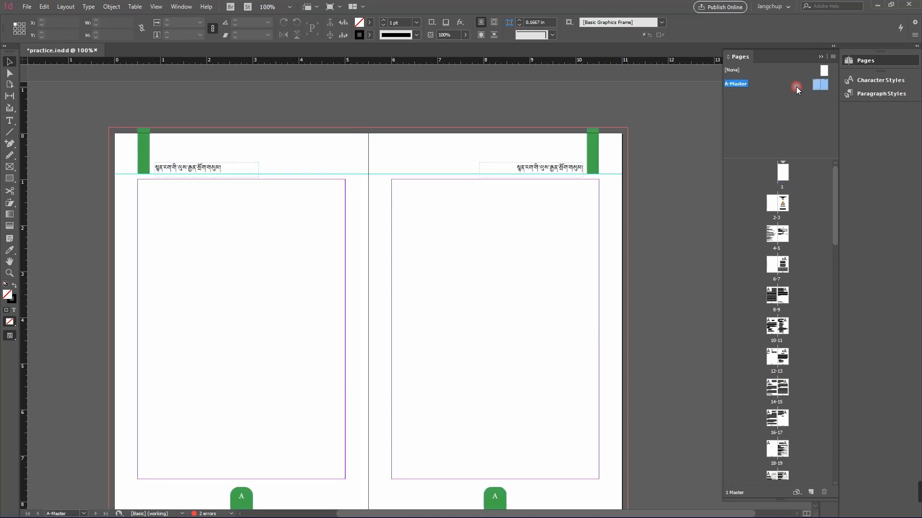
{"action": "scroll", "coordinate": [691, 143], "scroll_direction": "down", "scroll_amount": 2}
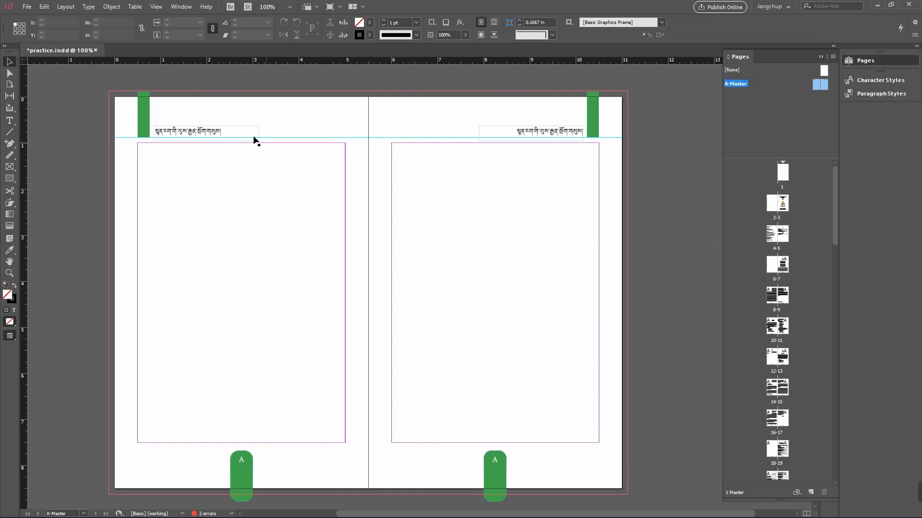
{"action": "left_click", "coordinate": [774, 68]}
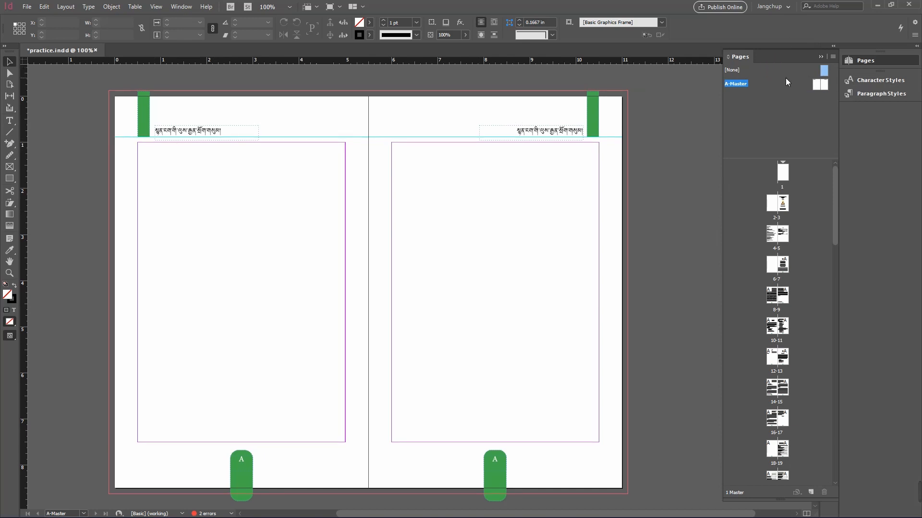
{"action": "left_click", "coordinate": [785, 84]}
{"action": "double_click", "coordinate": [214, 136]}
{"action": "left_click", "coordinate": [233, 131]}
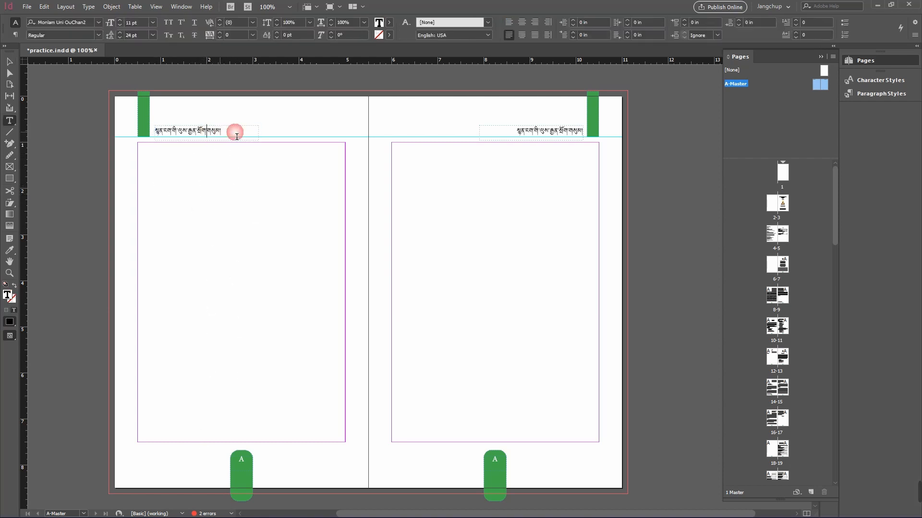
{"action": "left_click_drag", "start_coordinate": [230, 134], "coordinate": [140, 132]}
{"action": "left_click", "coordinate": [211, 135]}
{"action": "left_click", "coordinate": [207, 133]}
{"action": "triple_click", "coordinate": [564, 133]}
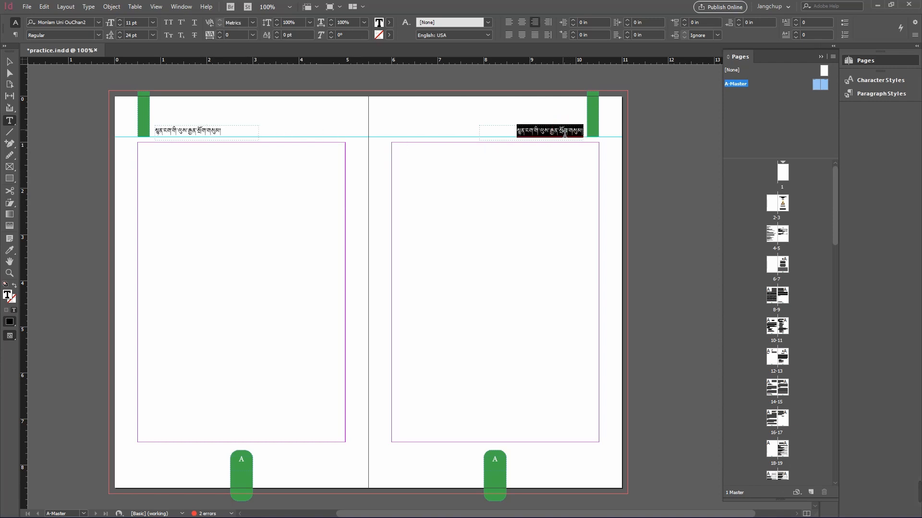
{"action": "key", "text": "BackSpace"}
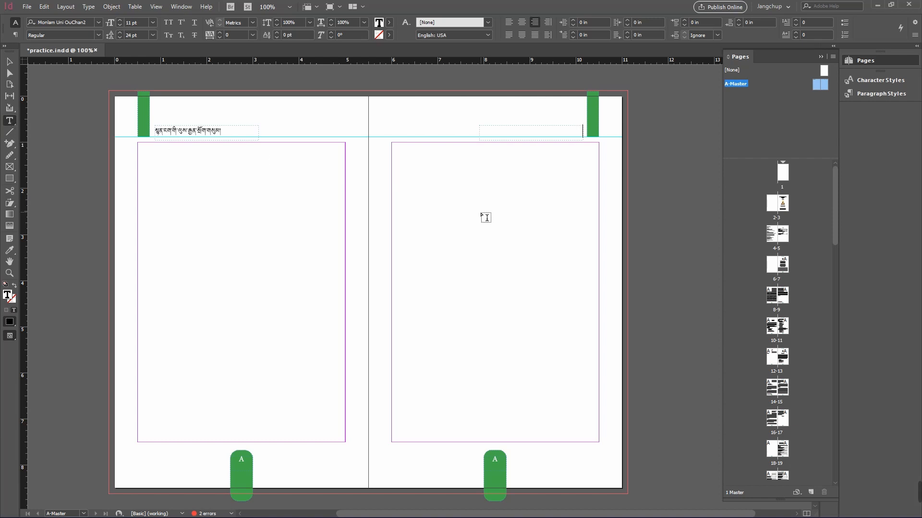
Step: Draw a new text frame about 2.33 in wide and 0.38 in high near the top of the right master page, then select it
{"action": "left_click_drag", "start_coordinate": [480, 164], "coordinate": [587, 181]}
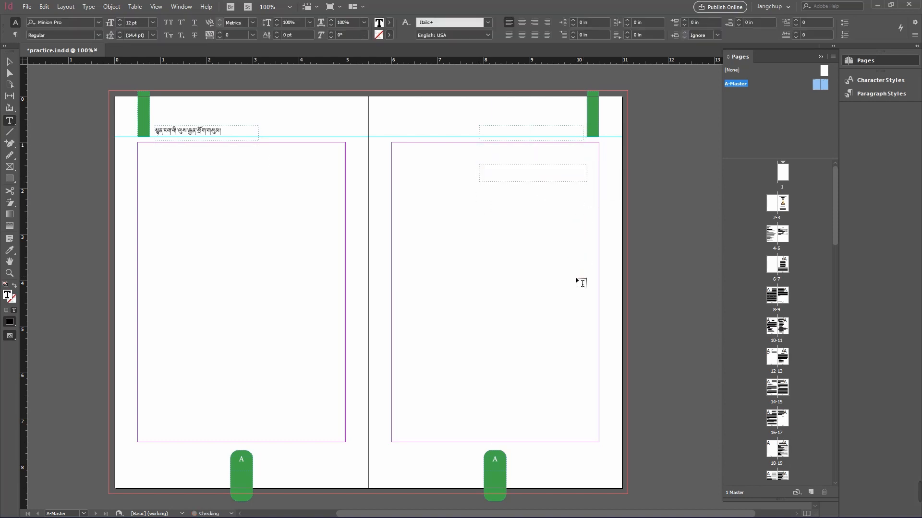
{"action": "left_click", "coordinate": [9, 61]}
{"action": "left_click_drag", "start_coordinate": [156, 103], "coordinate": [456, 149]}
{"action": "left_click", "coordinate": [499, 172]}
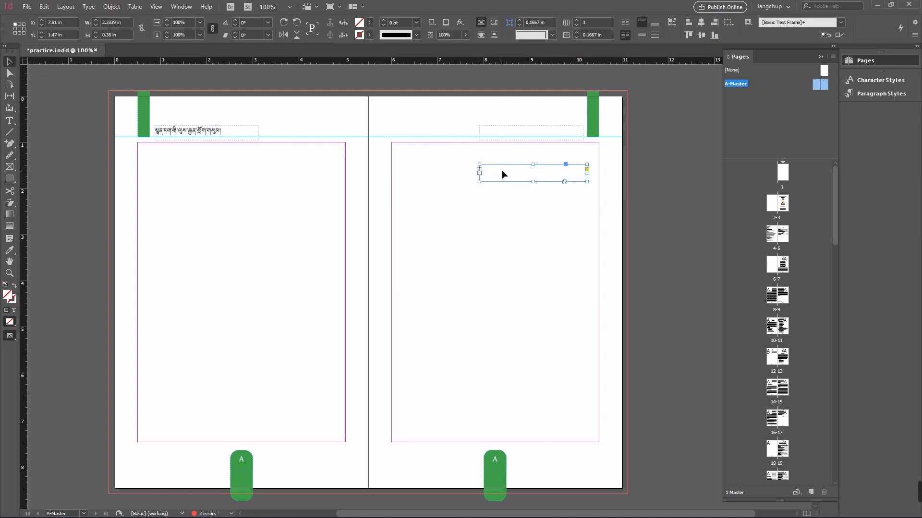
Step: Delete the new frame and copy the left page's running header frame to the top of the right master page
{"action": "key", "text": "Delete"}
{"action": "left_click", "coordinate": [244, 137]}
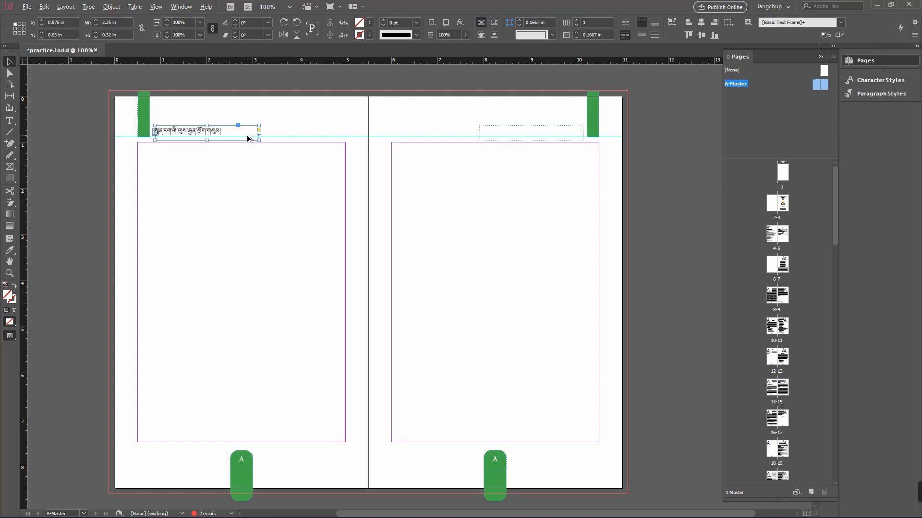
{"action": "left_click_drag", "start_coordinate": [248, 139], "coordinate": [575, 137]}
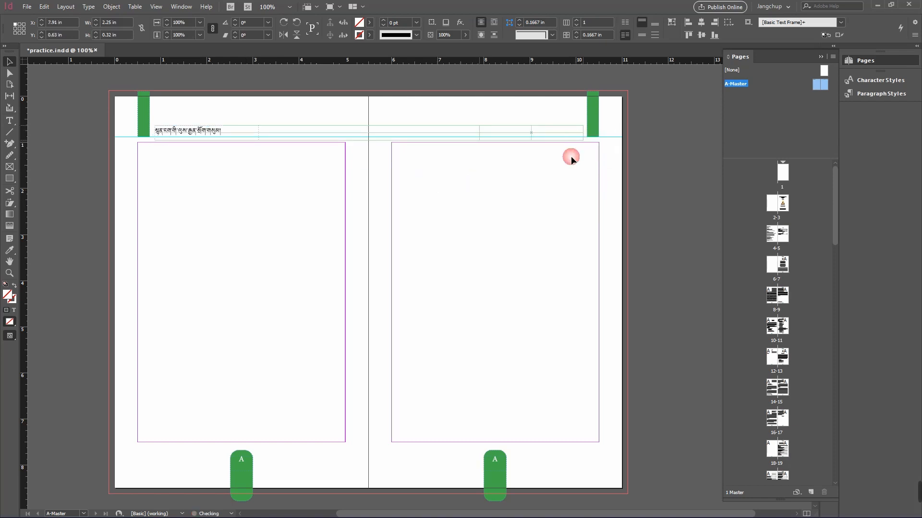
Step: Clear the text in the copied right-page header frame and right-align its paragraph
{"action": "left_click", "coordinate": [533, 203]}
{"action": "left_click", "coordinate": [549, 132]}
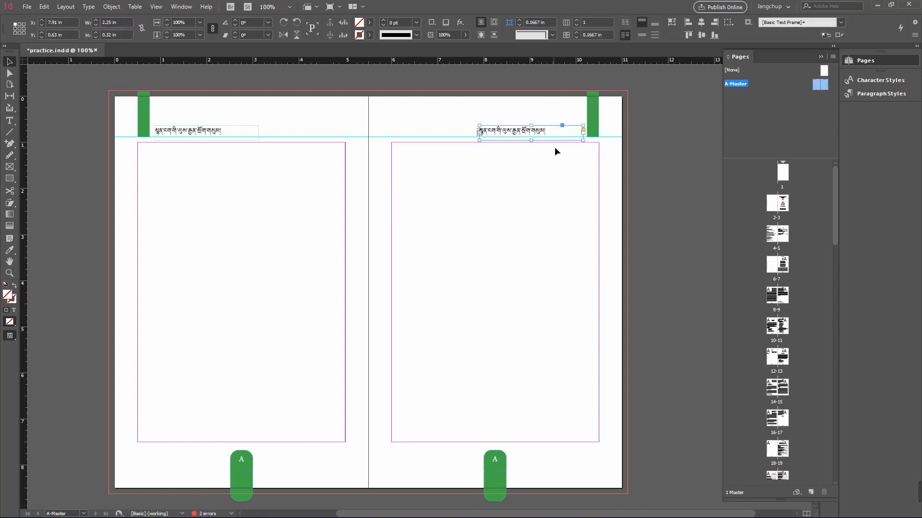
{"action": "double_click", "coordinate": [543, 135]}
{"action": "triple_click", "coordinate": [545, 138]}
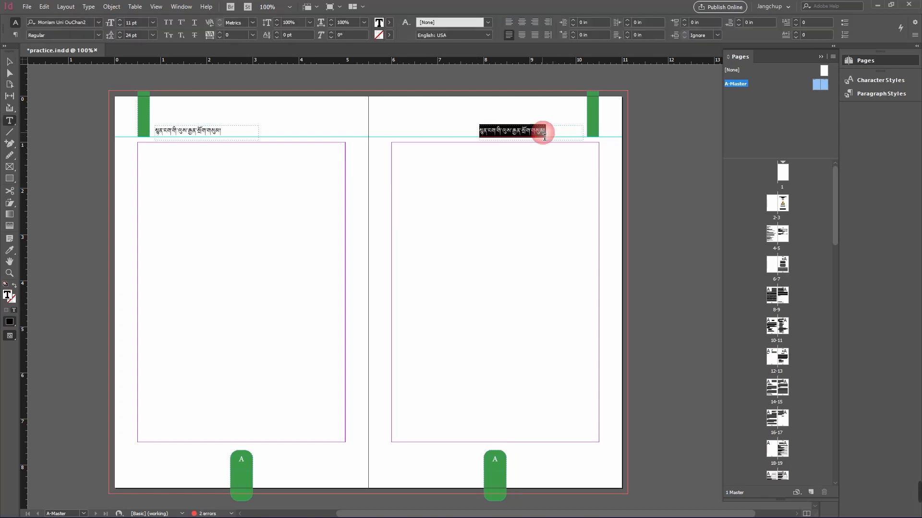
{"action": "key", "text": "BackSpace"}
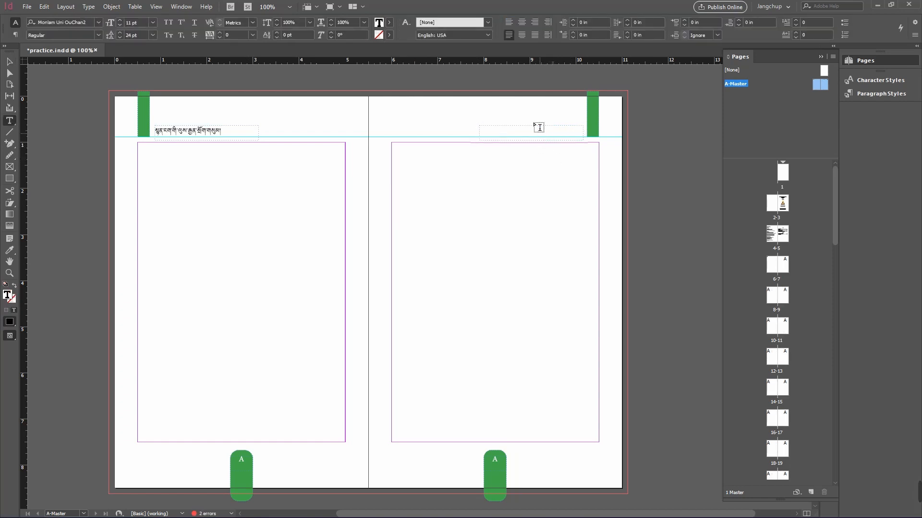
{"action": "left_click", "coordinate": [535, 23]}
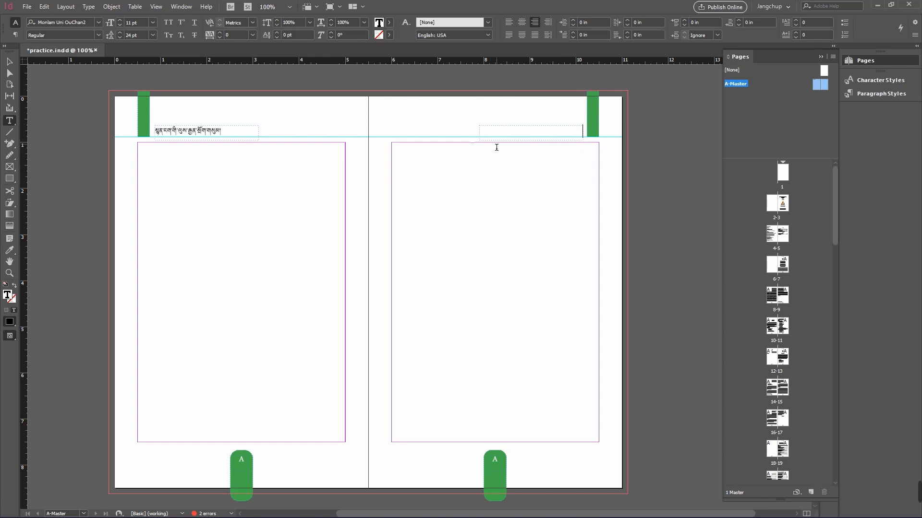
Step: Insert a Section Marker special character into the right-page header frame
{"action": "right_click", "coordinate": [582, 132]}
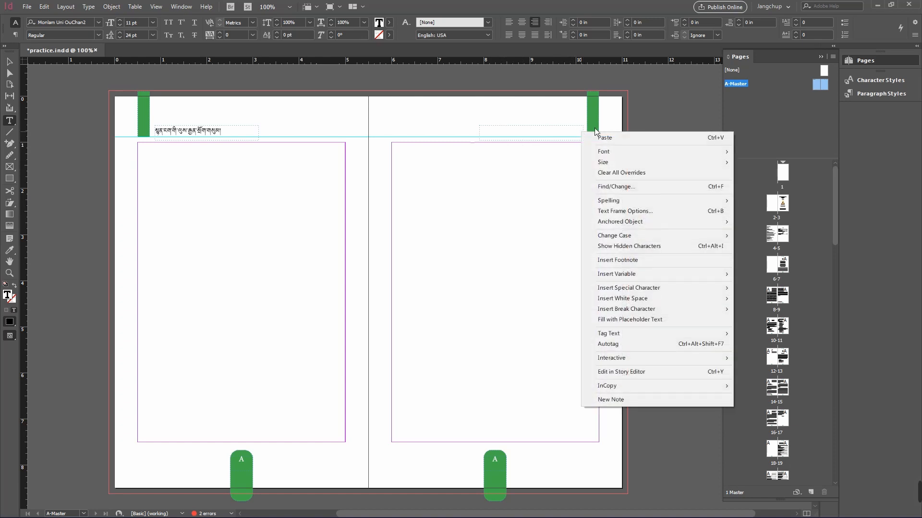
{"action": "mouse_move", "coordinate": [644, 289]}
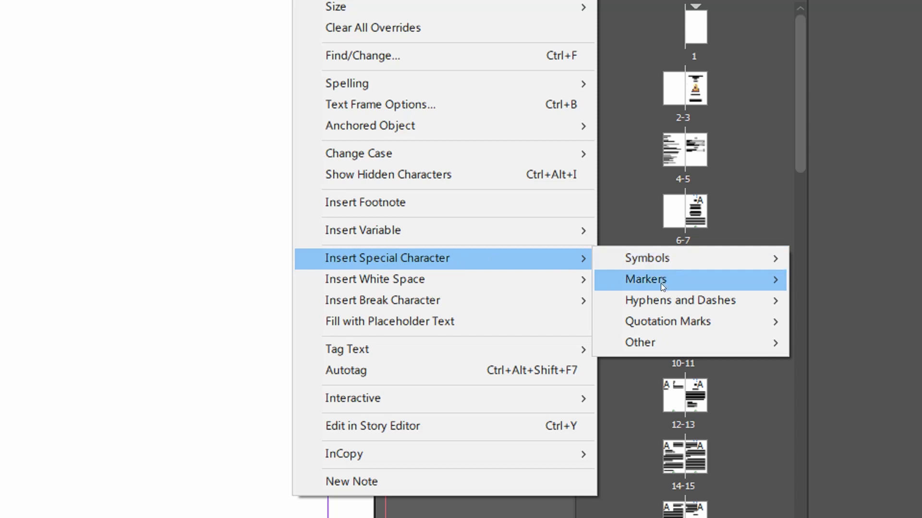
{"action": "mouse_move", "coordinate": [662, 286]}
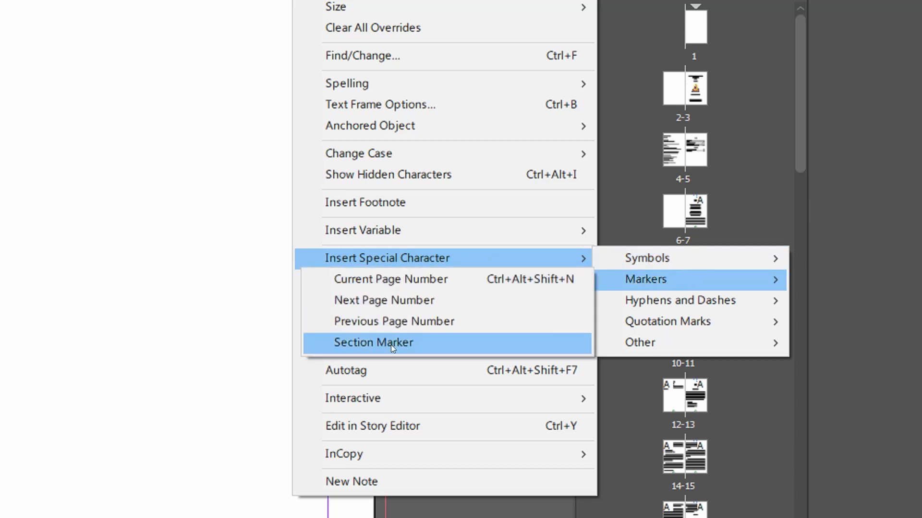
{"action": "left_click", "coordinate": [418, 345]}
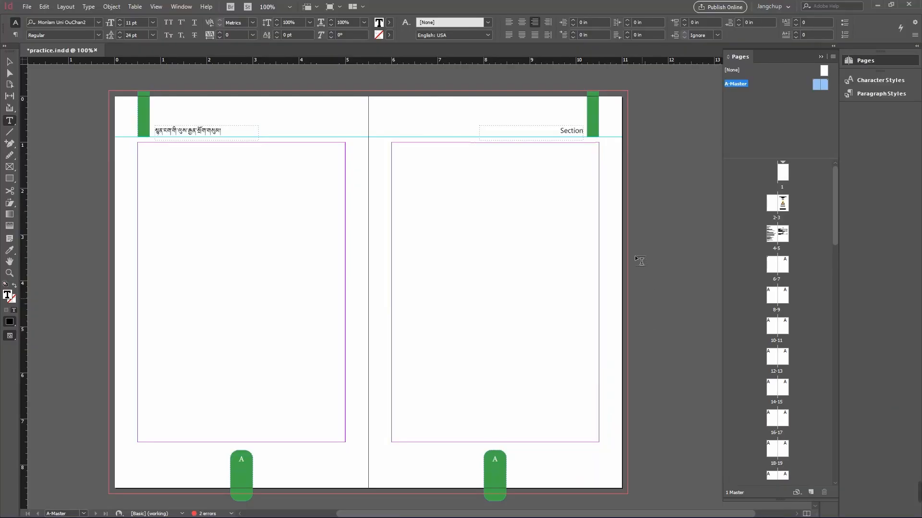
{"action": "left_click", "coordinate": [574, 137]}
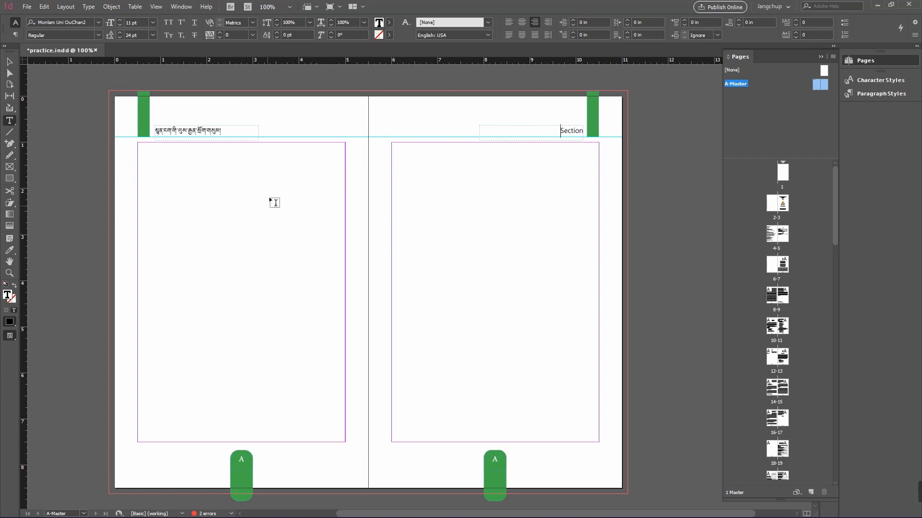
{"action": "triple_click", "coordinate": [207, 133]}
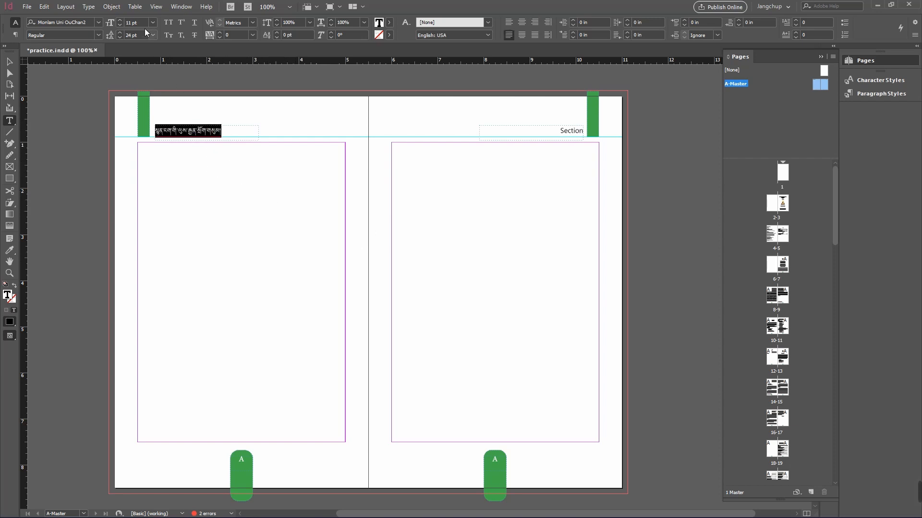
{"action": "left_click", "coordinate": [110, 25]}
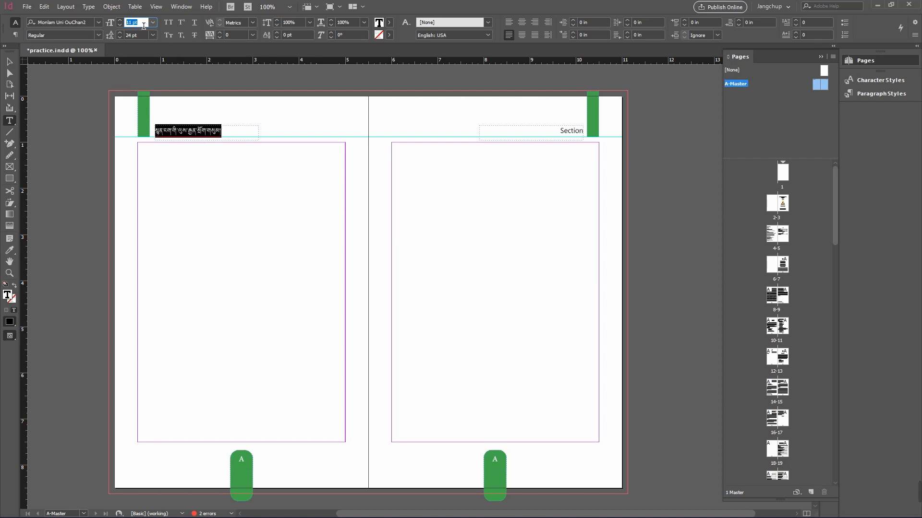
{"action": "left_click", "coordinate": [241, 137]}
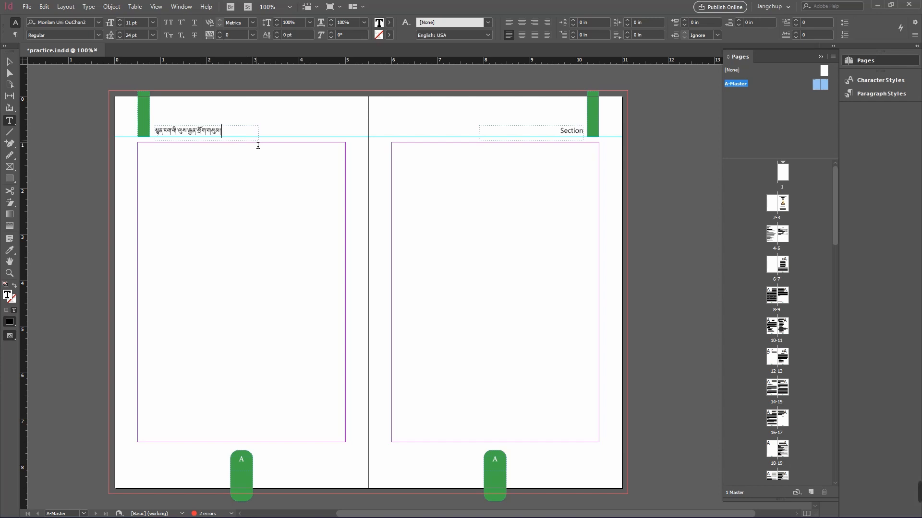
Step: Set the tint of the left-page running header text to 85%
{"action": "triple_click", "coordinate": [212, 136]}
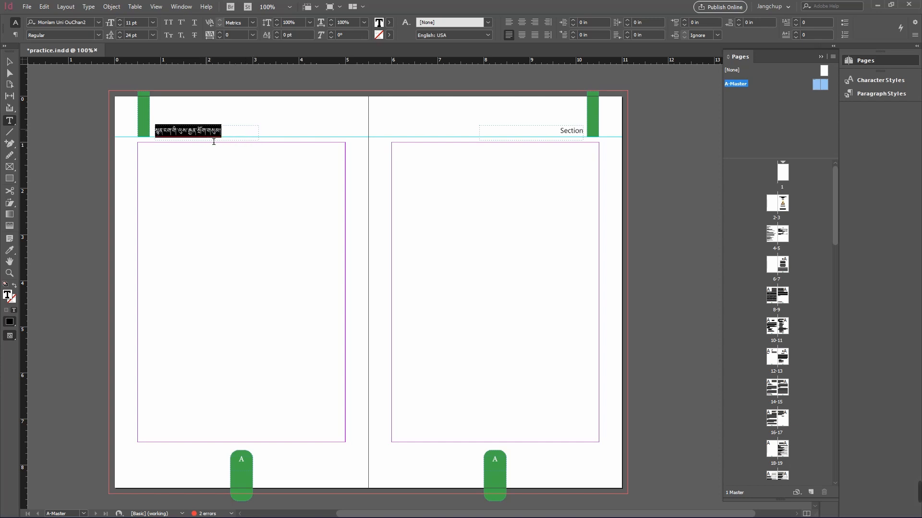
{"action": "left_click", "coordinate": [233, 139]}
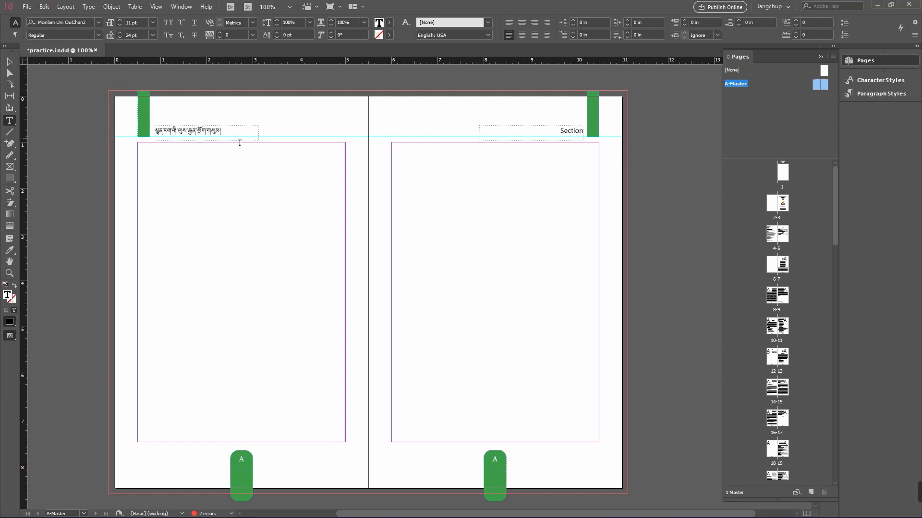
{"action": "triple_click", "coordinate": [213, 137]}
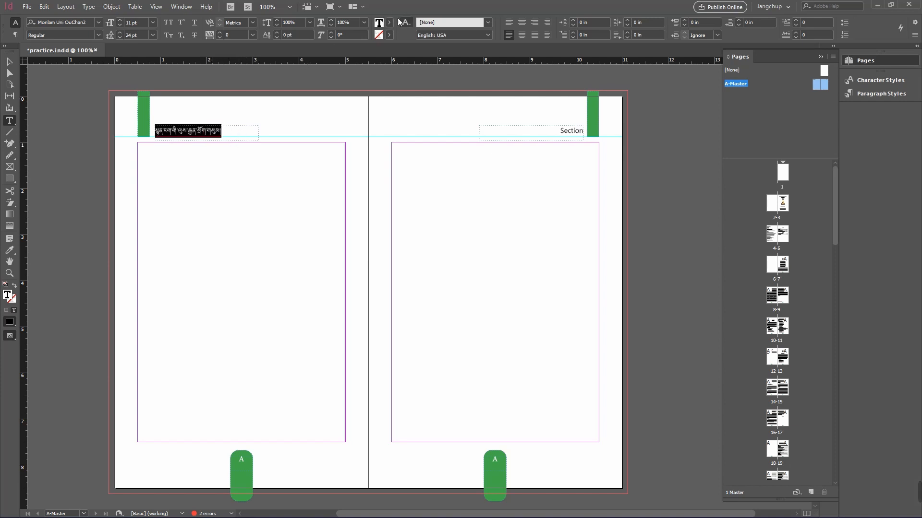
{"action": "left_click", "coordinate": [392, 22]}
{"action": "left_click", "coordinate": [369, 37]}
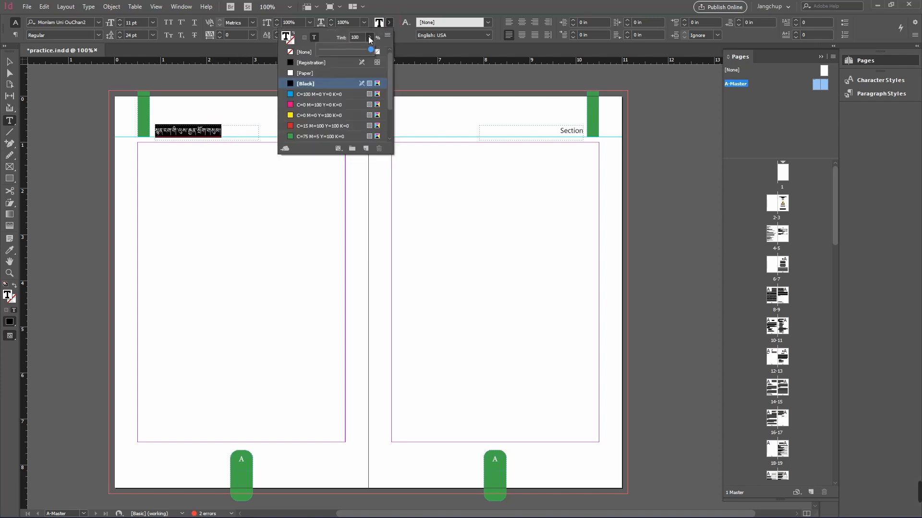
{"action": "left_click", "coordinate": [364, 49]}
{"action": "left_click_drag", "start_coordinate": [359, 37], "coordinate": [340, 37]}
{"action": "left_click", "coordinate": [344, 37]}
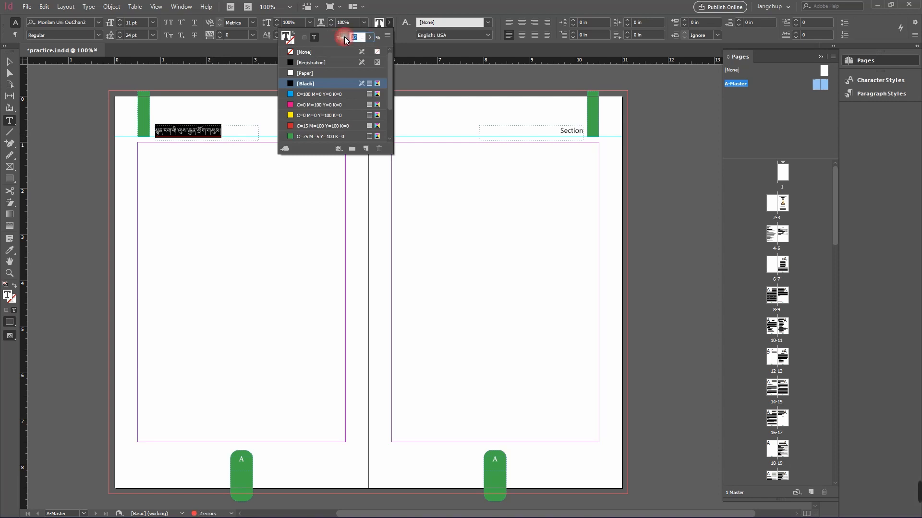
{"action": "key", "text": "BackSpace"}
{"action": "type", "text": "85"}
{"action": "left_click", "coordinate": [407, 67]}
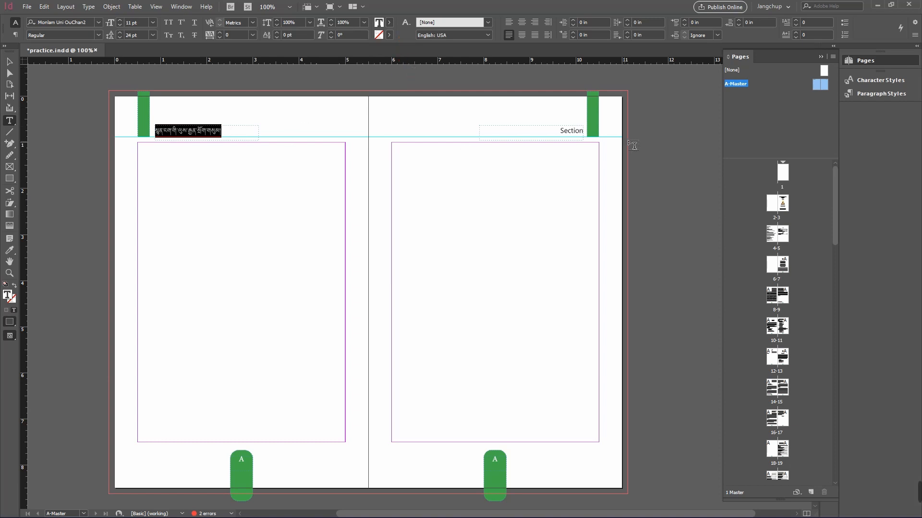
Step: Set the tint of the right-page Section marker text to 85%
{"action": "double_click", "coordinate": [576, 132]}
{"action": "left_click", "coordinate": [390, 22]}
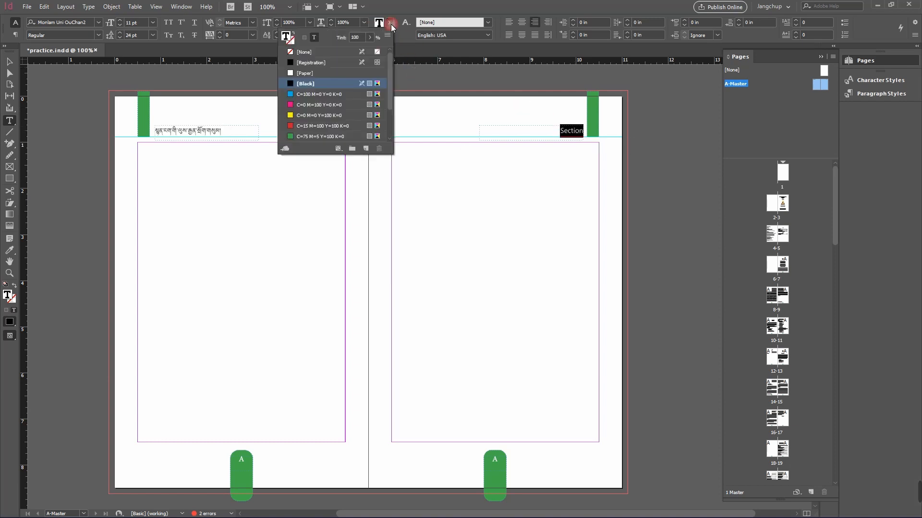
{"action": "left_click", "coordinate": [337, 36]}
{"action": "type", "text": "85"}
{"action": "key", "text": "Return"}
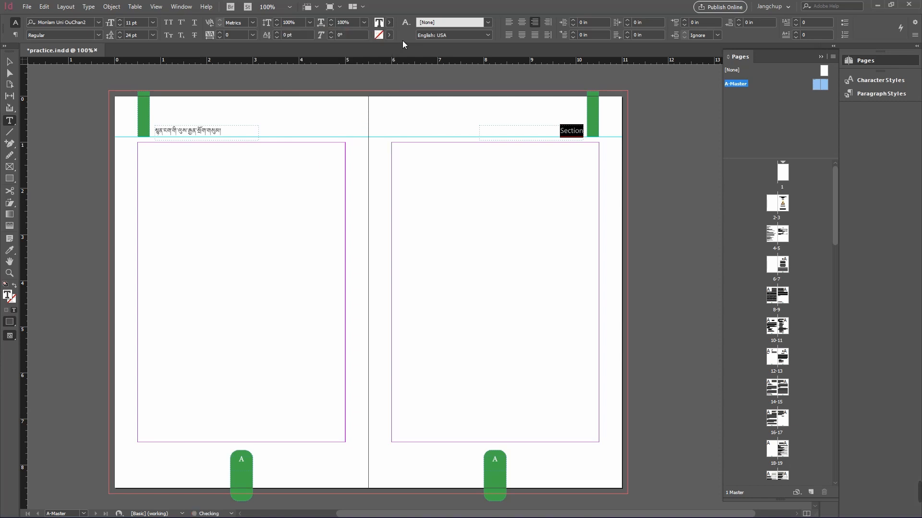
{"action": "left_click", "coordinate": [560, 131]}
{"action": "double_click", "coordinate": [578, 139]}
{"action": "left_click", "coordinate": [97, 22]}
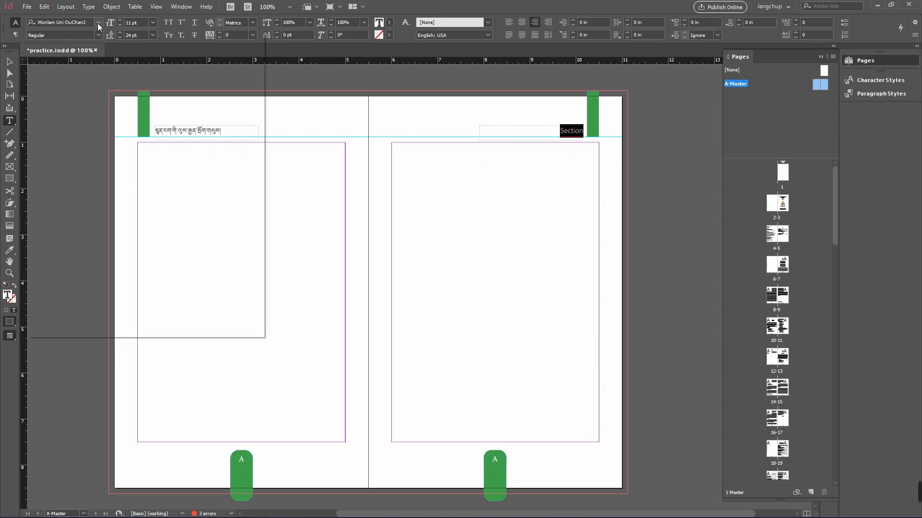
{"action": "left_click", "coordinate": [84, 68]}
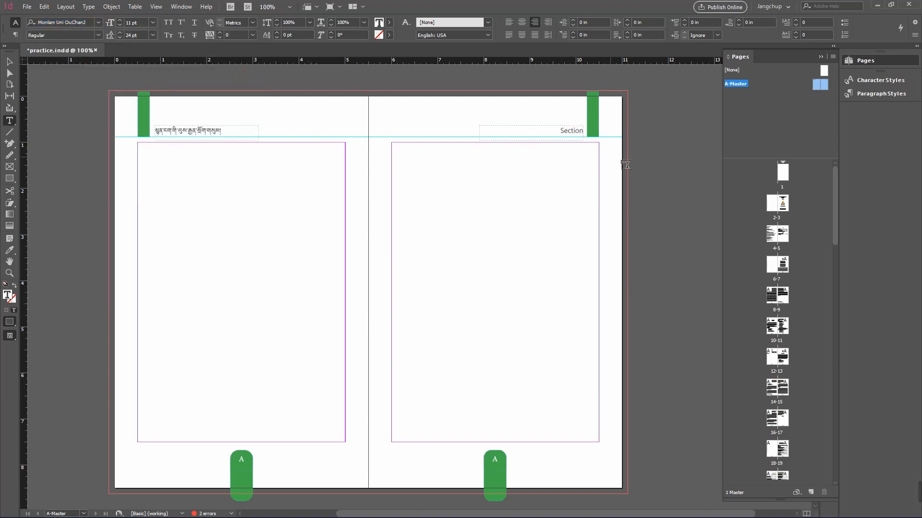
{"action": "key", "text": "Escape"}
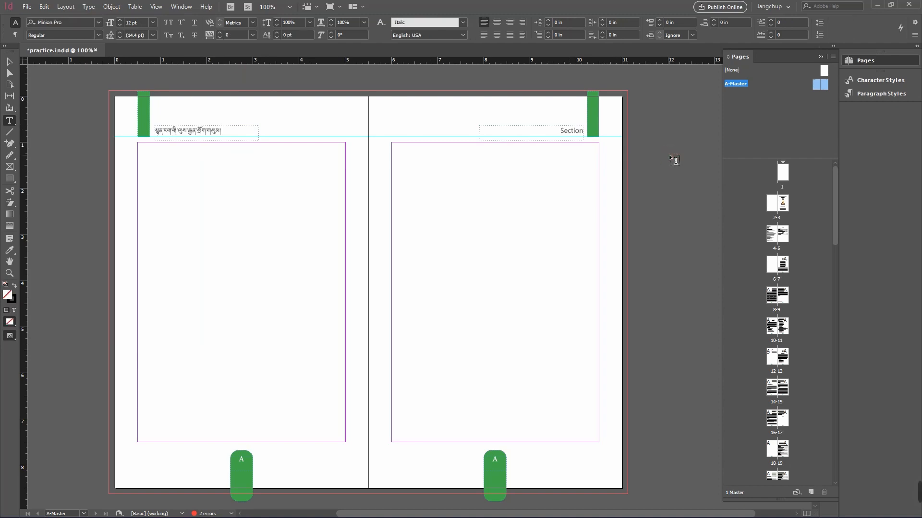
Step: Preview the A-Master spread in presentation mode, then return to the normal view
{"action": "key", "text": "shift+w"}
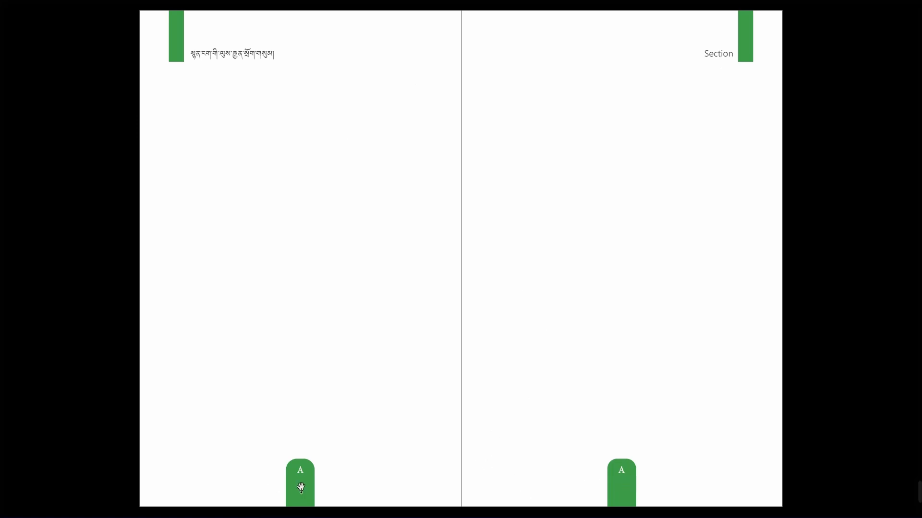
{"action": "key", "text": "Escape"}
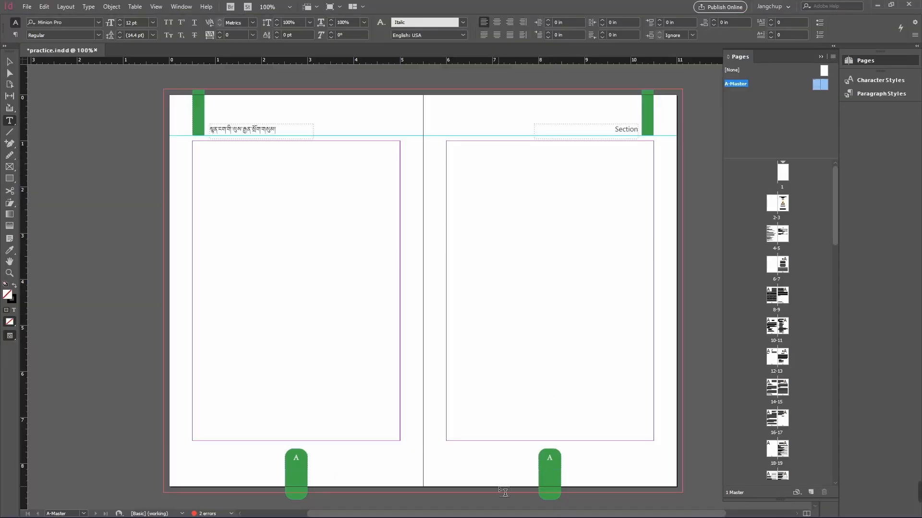
{"action": "left_click_drag", "start_coordinate": [501, 513], "coordinate": [530, 514]}
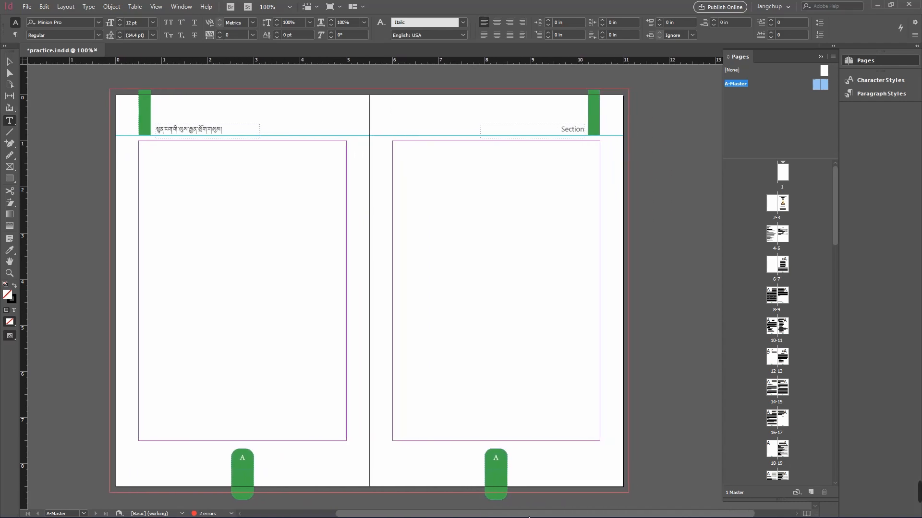
{"action": "double_click", "coordinate": [573, 136]}
{"action": "key", "text": "Left"}
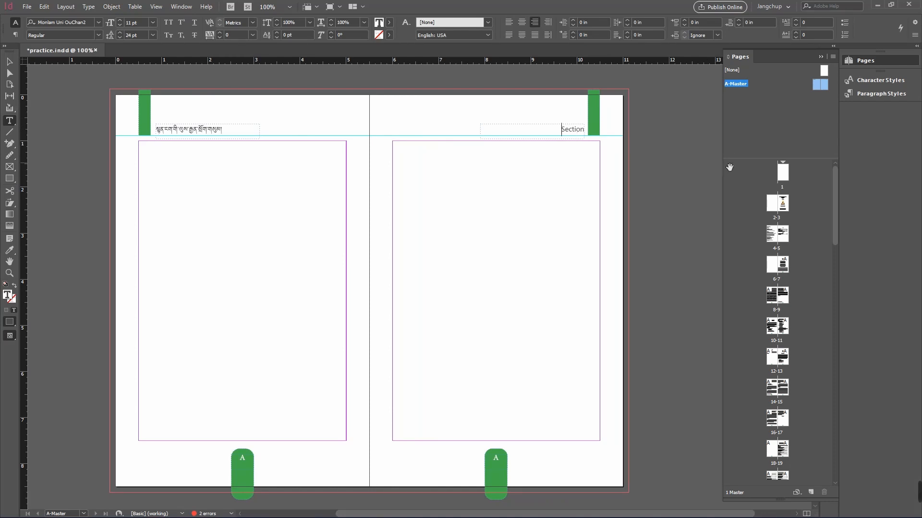
{"action": "left_click", "coordinate": [688, 165]}
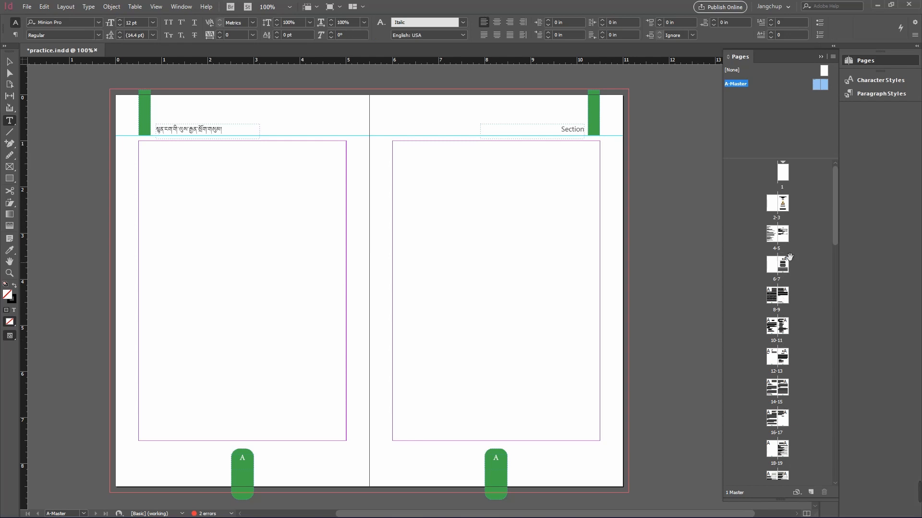
{"action": "key", "text": "ctrl+alt+d"}
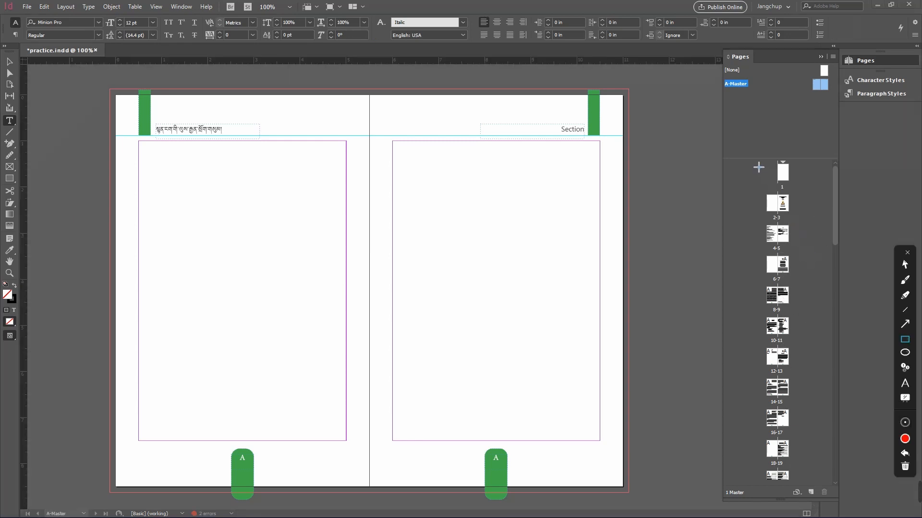
{"action": "mouse_move", "coordinate": [748, 162]}
{"action": "left_mouse_down"}
{"action": "mouse_move", "coordinate": [774, 212]}
{"action": "mouse_move", "coordinate": [812, 486]}
{"action": "left_mouse_up"}
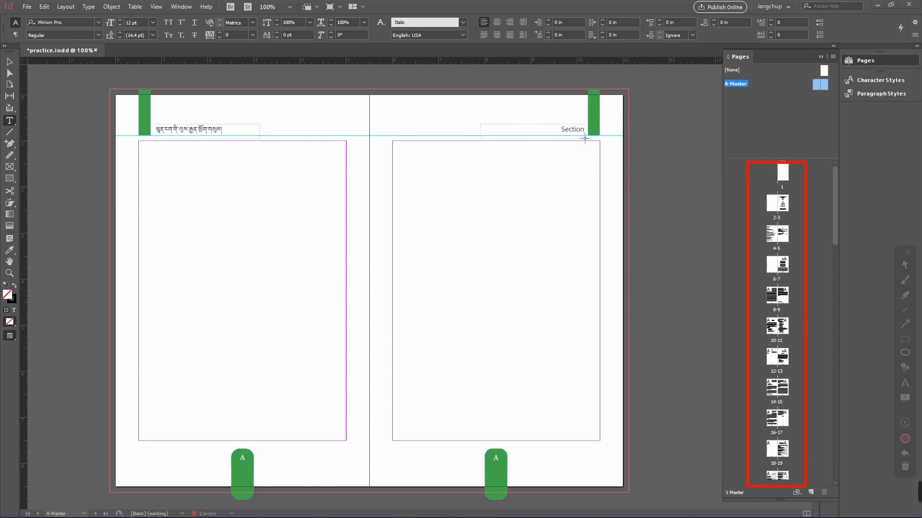
{"action": "left_click_drag", "start_coordinate": [544, 114], "coordinate": [607, 161]}
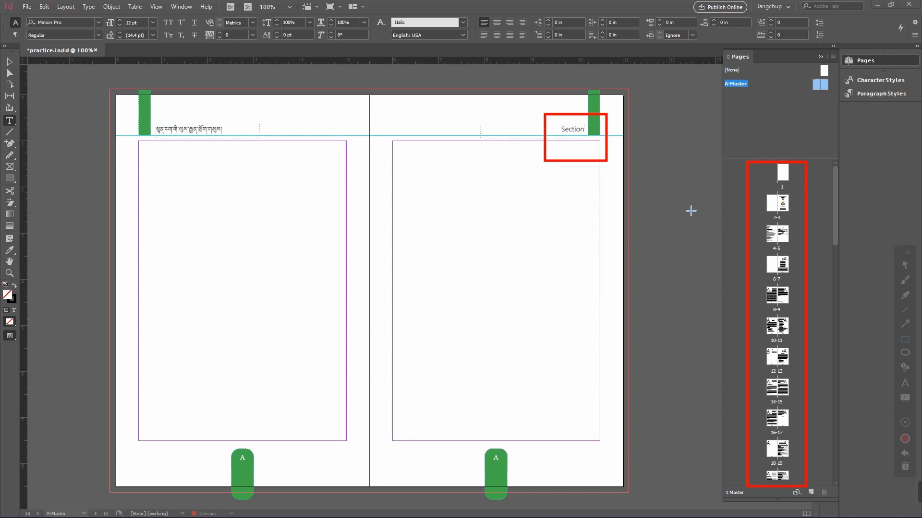
{"action": "mouse_move", "coordinate": [231, 112]}
{"action": "left_mouse_down"}
{"action": "mouse_move", "coordinate": [215, 131]}
{"action": "mouse_move", "coordinate": [140, 166]}
{"action": "left_mouse_up"}
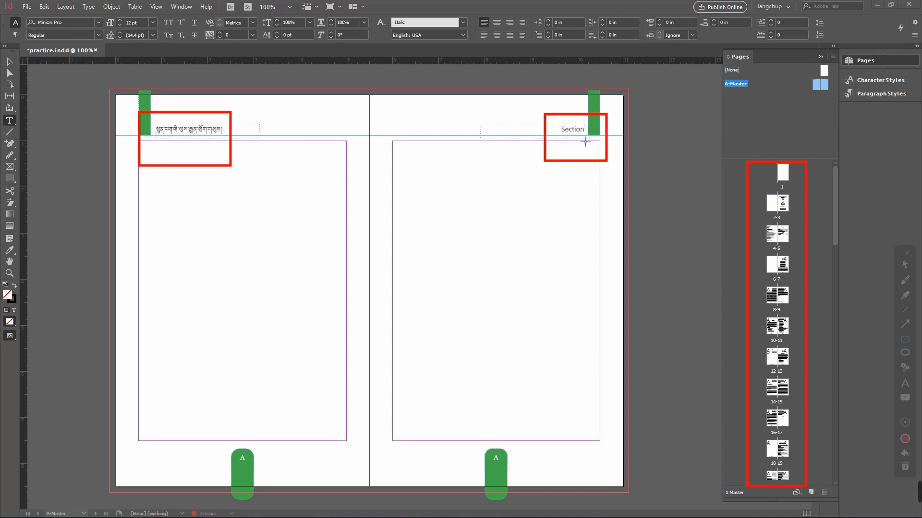
{"action": "left_click_drag", "start_coordinate": [404, 155], "coordinate": [637, 218]}
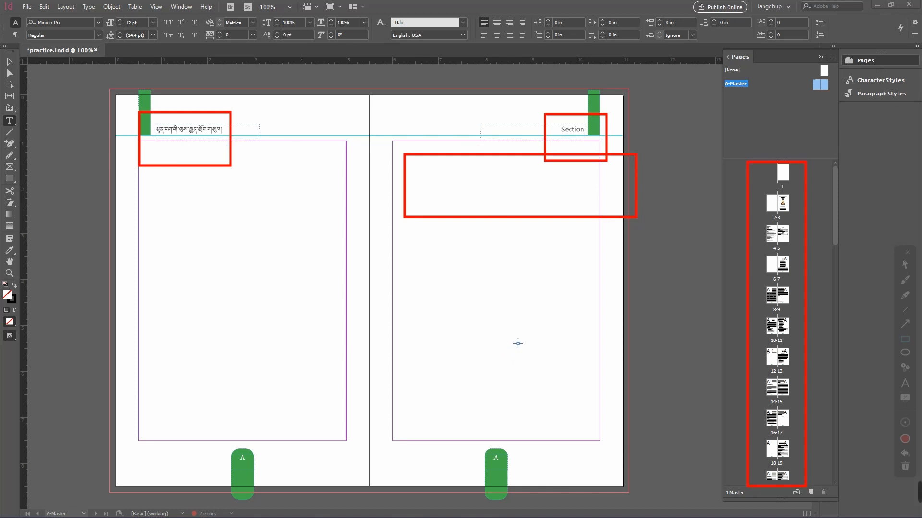
{"action": "key", "text": "ctrl+z"}
{"action": "mouse_move", "coordinate": [421, 153]}
{"action": "left_mouse_down"}
{"action": "mouse_move", "coordinate": [562, 413]}
{"action": "mouse_move", "coordinate": [587, 426]}
{"action": "left_mouse_up"}
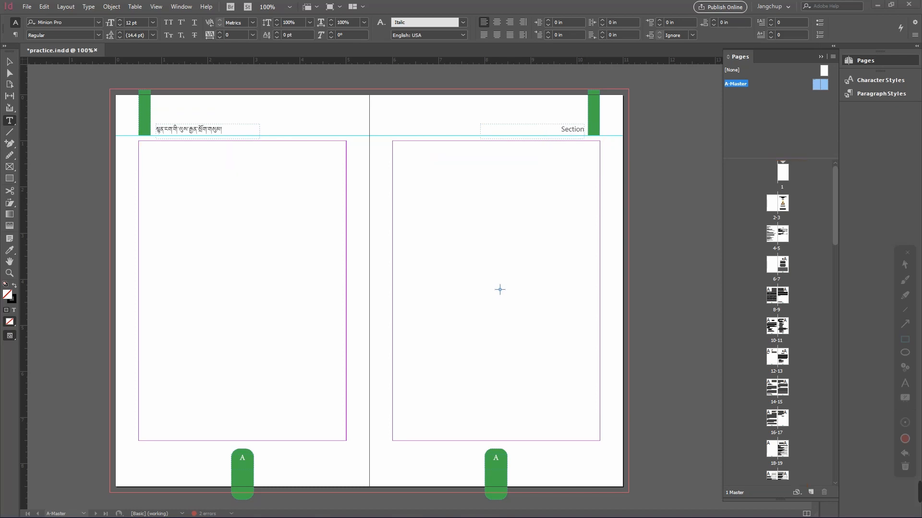
{"action": "key", "text": "Escape"}
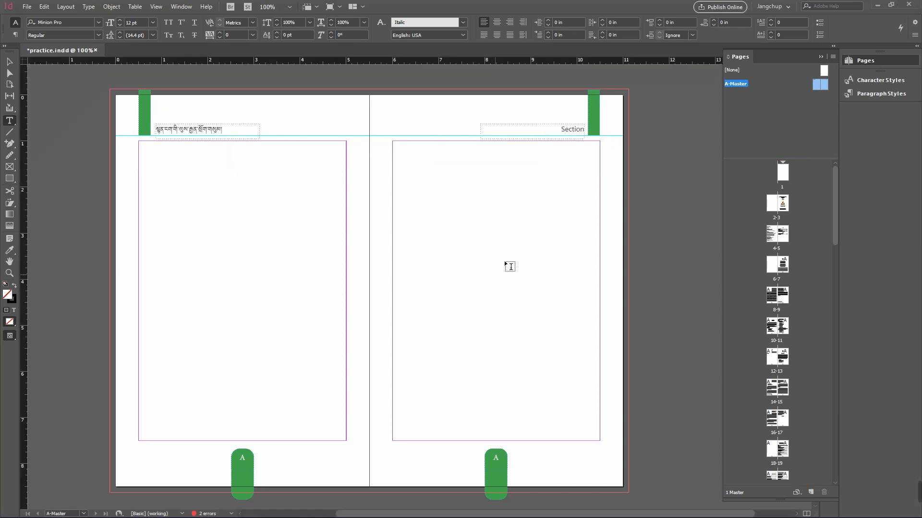
Step: Apply the A-Master to page 7 and open that page's spread
{"action": "left_click", "coordinate": [574, 135]}
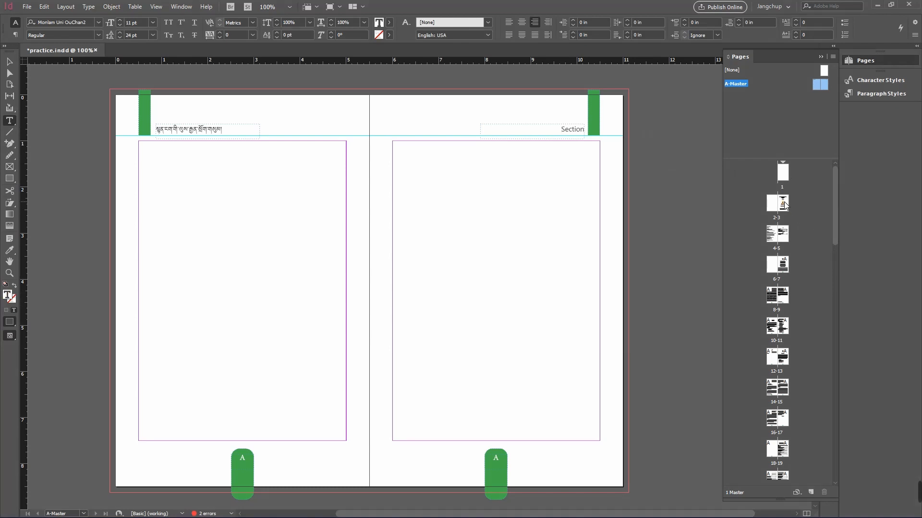
{"action": "double_click", "coordinate": [781, 236]}
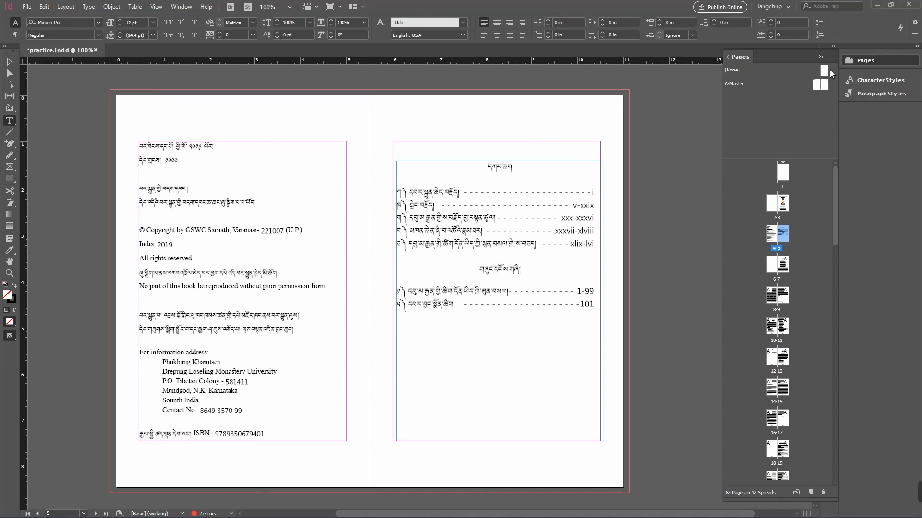
{"action": "left_click_drag", "start_coordinate": [829, 70], "coordinate": [781, 235]}
{"action": "double_click", "coordinate": [785, 264]}
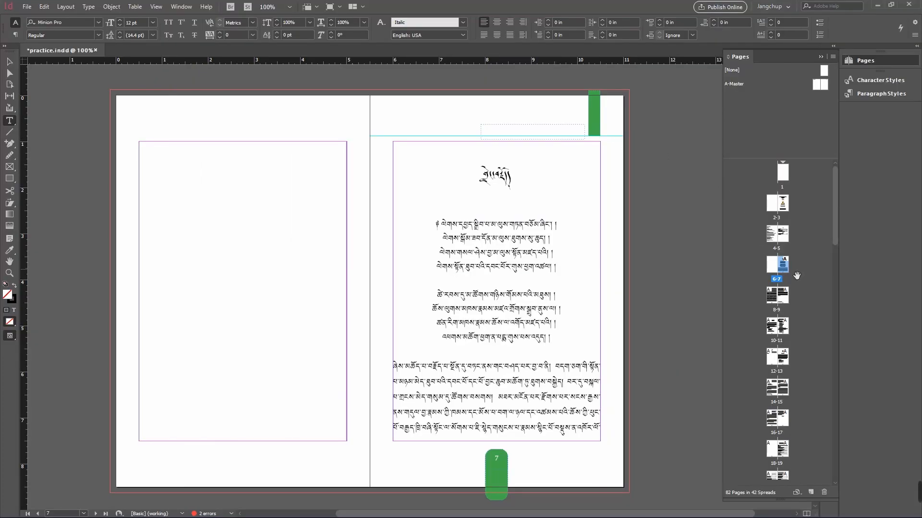
{"action": "double_click", "coordinate": [784, 267]}
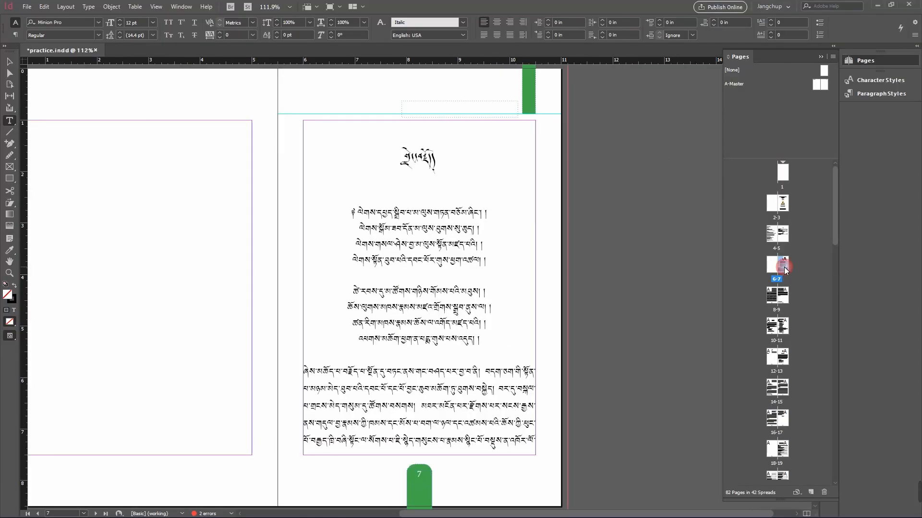
Step: Start a new section at page 7 with automatic page numbering and a Tibetan section marker
{"action": "left_click_drag", "start_coordinate": [402, 163], "coordinate": [437, 166]}
{"action": "left_click", "coordinate": [408, 172]}
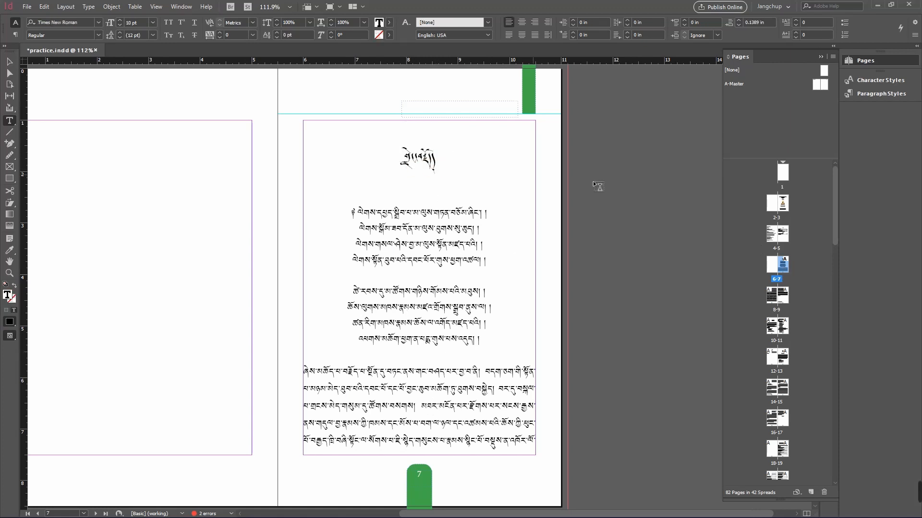
{"action": "right_click", "coordinate": [785, 266]}
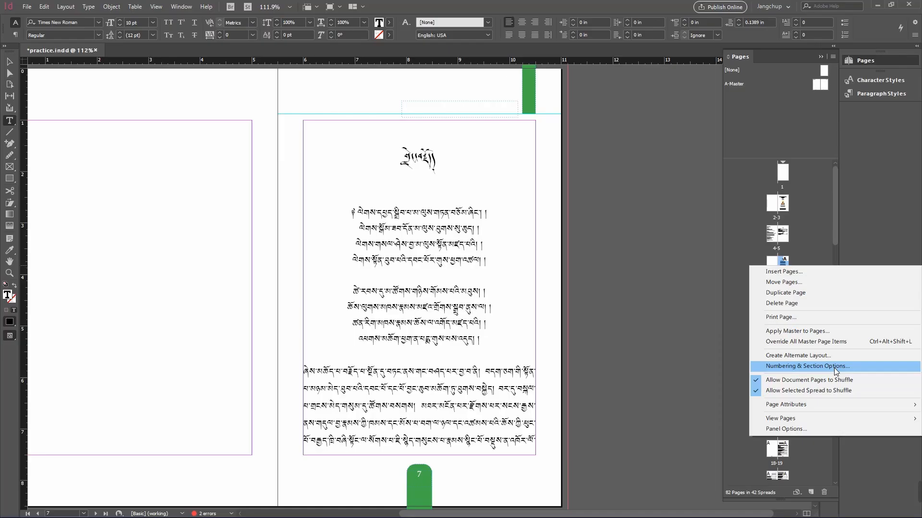
{"action": "left_click", "coordinate": [746, 266]}
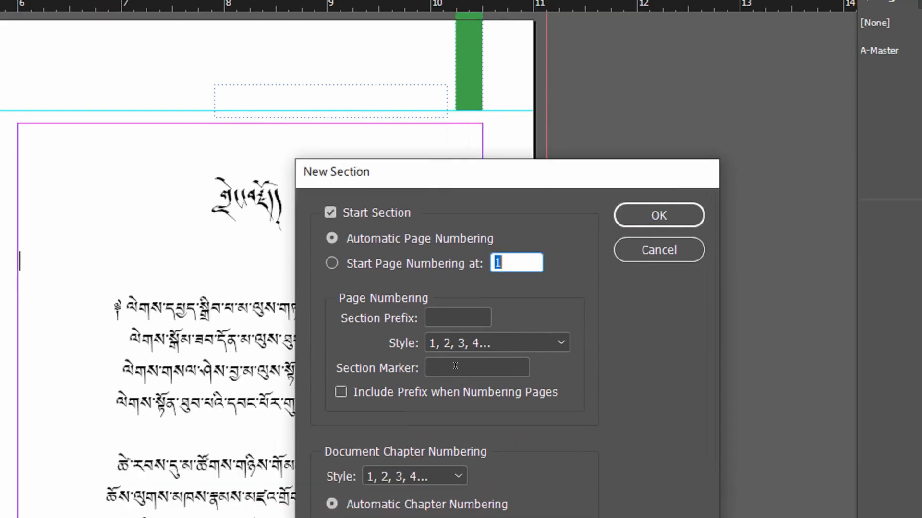
{"action": "left_click", "coordinate": [456, 410]}
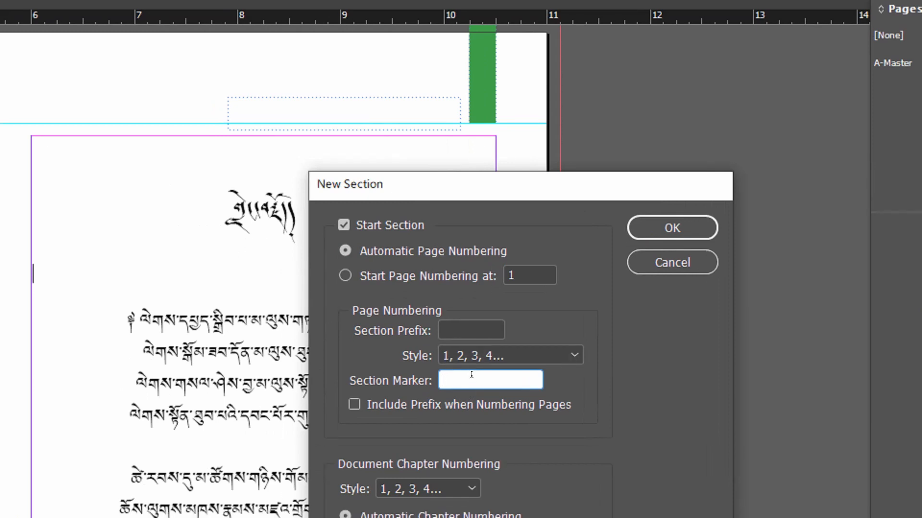
{"action": "type", "text": "-བར་"}
{"action": "left_click_drag", "start_coordinate": [480, 374], "coordinate": [387, 369]}
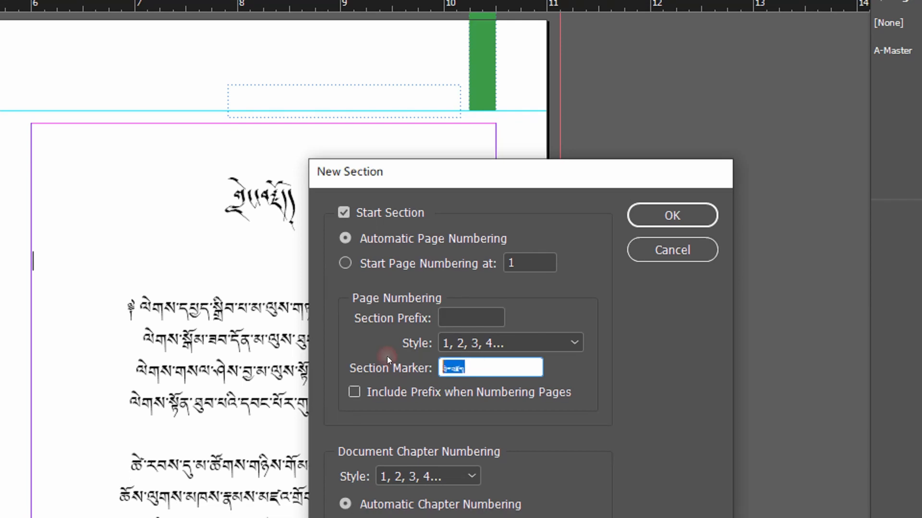
{"action": "left_click", "coordinate": [510, 366]}
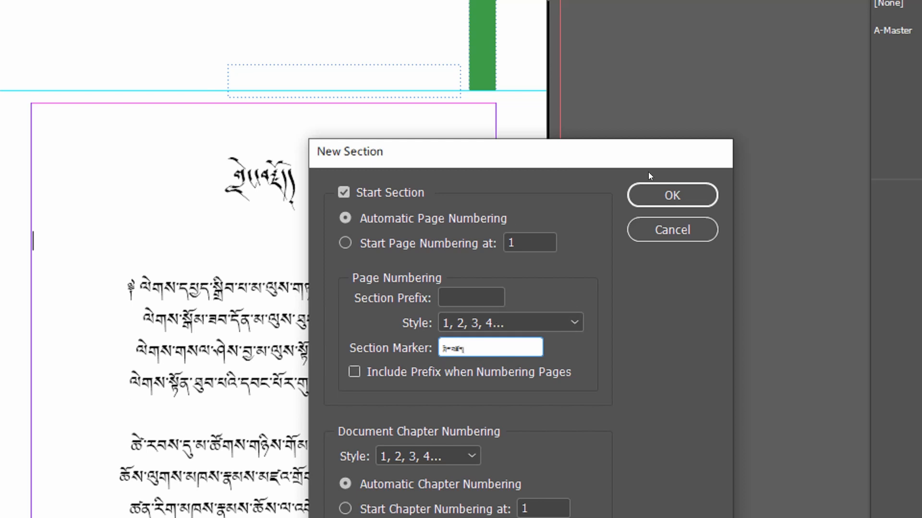
{"action": "left_click", "coordinate": [659, 194]}
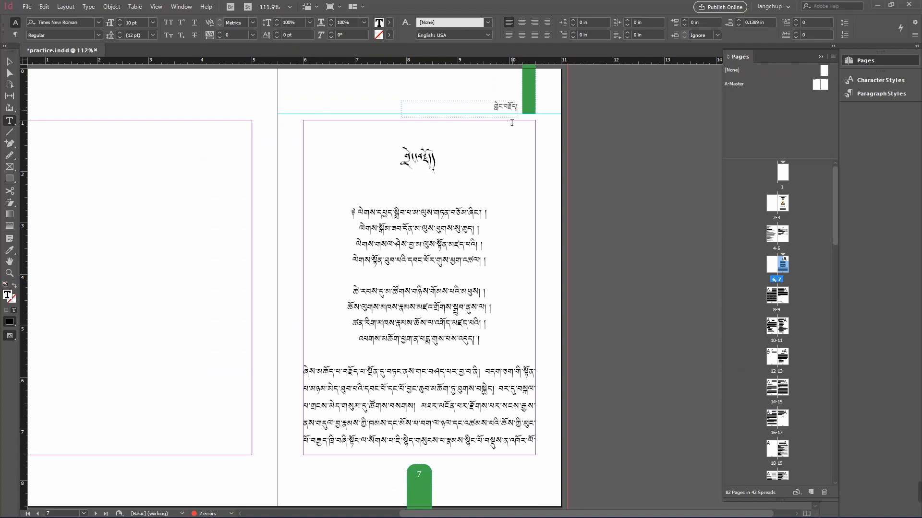
{"action": "left_click", "coordinate": [601, 212], "text": "ctrl"}
{"action": "left_click_drag", "start_coordinate": [601, 212], "coordinate": [718, 211]}
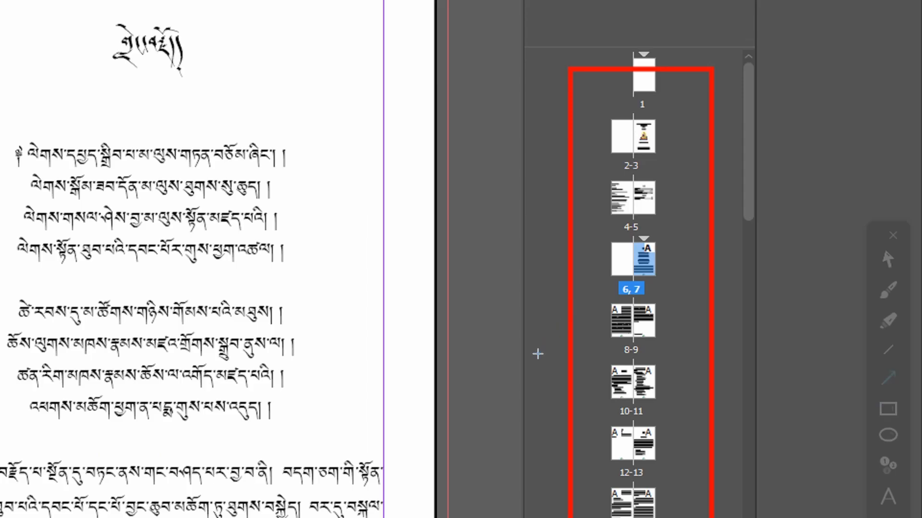
{"action": "left_click_drag", "start_coordinate": [538, 355], "coordinate": [632, 234]}
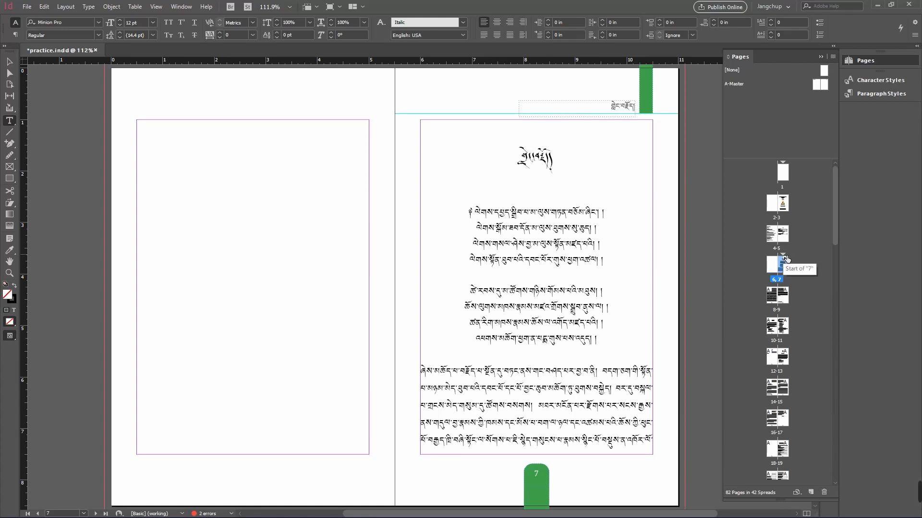
Step: Delete the section that starts at page 7
{"action": "right_click", "coordinate": [786, 259]}
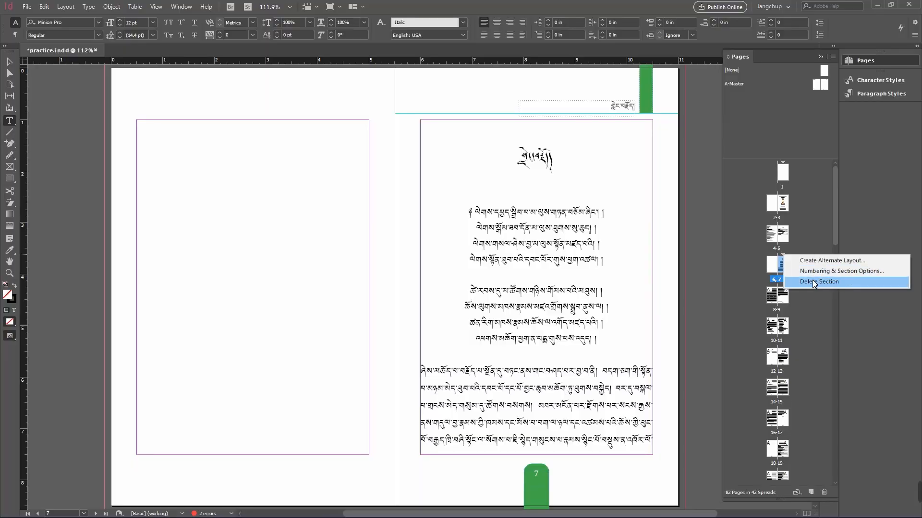
{"action": "left_click", "coordinate": [819, 281]}
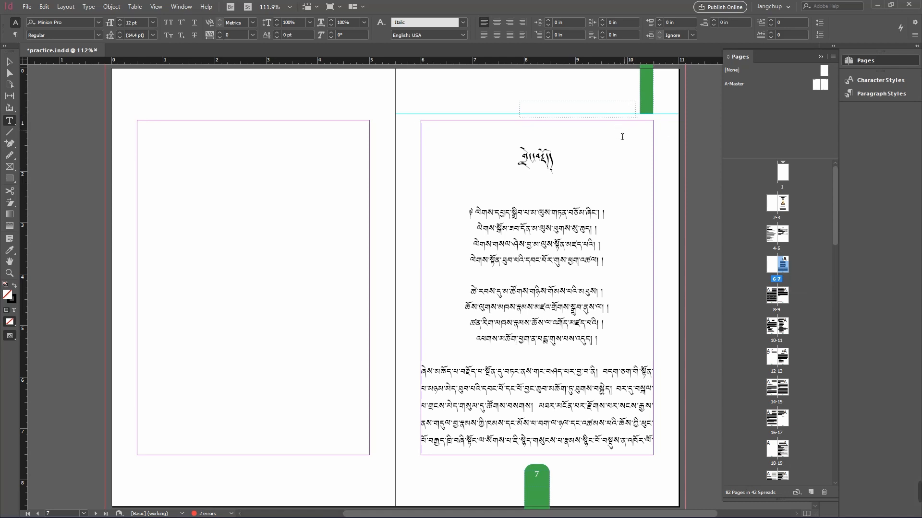
Step: Start a new section at page 7 again, pasting the copied Tibetan text as its section marker
{"action": "right_click", "coordinate": [786, 267]}
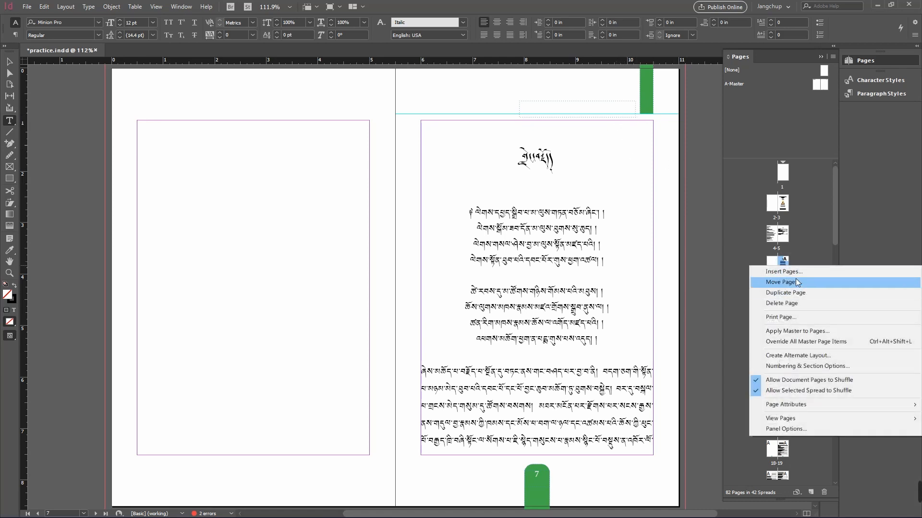
{"action": "left_click", "coordinate": [813, 367]}
{"action": "left_click", "coordinate": [519, 245]}
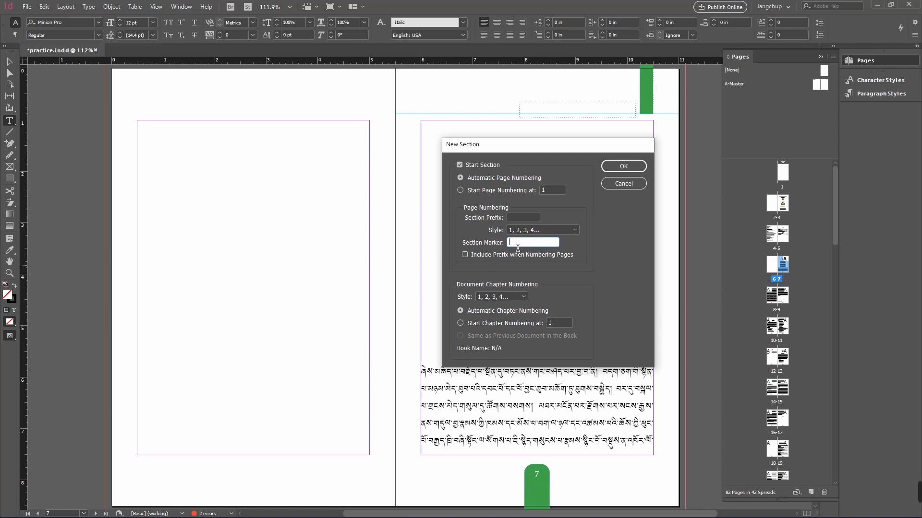
{"action": "key", "text": "ctrl+v"}
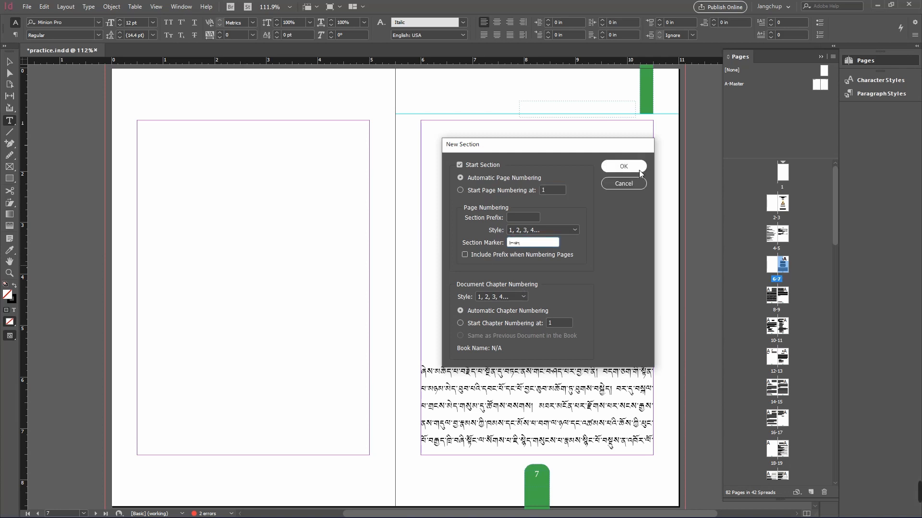
{"action": "left_click", "coordinate": [624, 166]}
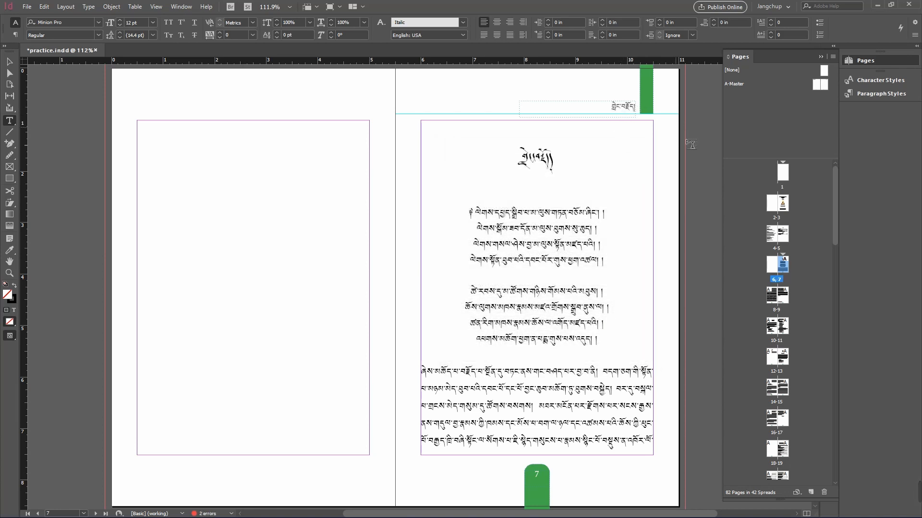
Step: Scroll through the document pages and spreads to check the section marker in the running headers
{"action": "left_click", "coordinate": [819, 261]}
{"action": "left_click", "coordinate": [786, 256]}
{"action": "left_click_drag", "start_coordinate": [835, 229], "coordinate": [848, 509]}
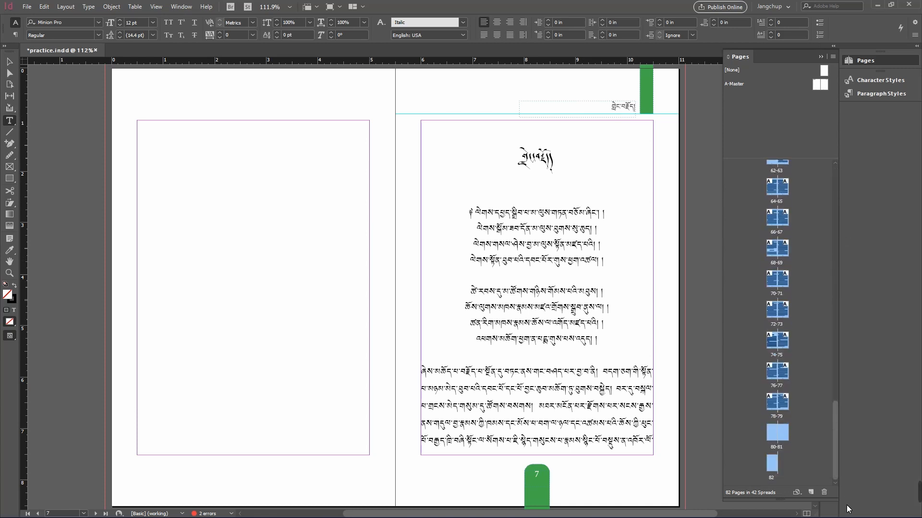
{"action": "left_click_drag", "start_coordinate": [835, 466], "coordinate": [834, 230]}
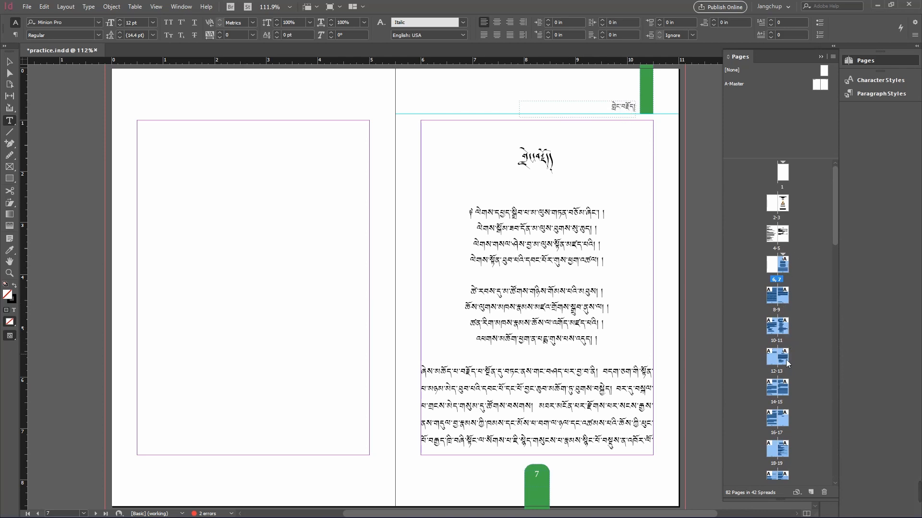
{"action": "double_click", "coordinate": [784, 268]}
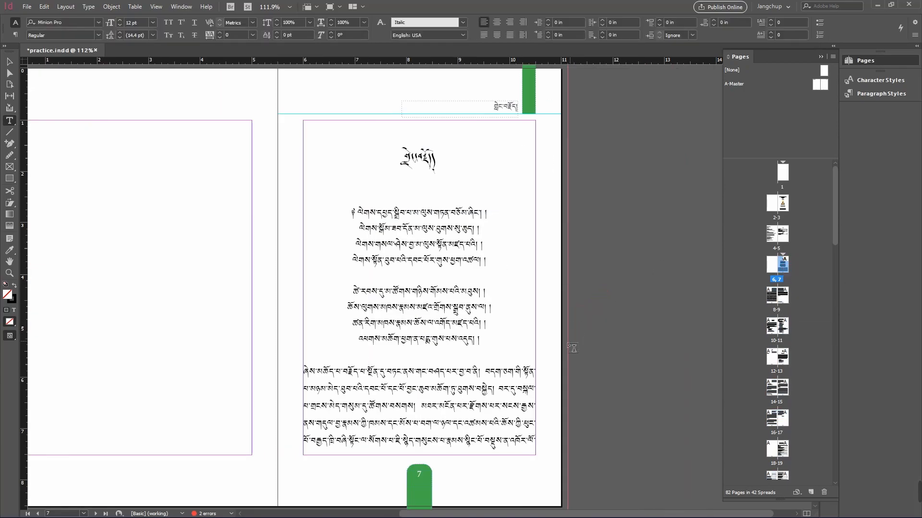
{"action": "left_click_drag", "start_coordinate": [572, 349], "coordinate": [664, 211]}
{"action": "left_click_drag", "start_coordinate": [618, 339], "coordinate": [631, 68]}
{"action": "left_click_drag", "start_coordinate": [588, 417], "coordinate": [605, 205]}
{"action": "left_click_drag", "start_coordinate": [588, 313], "coordinate": [545, 305]}
{"action": "left_click_drag", "start_coordinate": [513, 408], "coordinate": [502, 197]}
{"action": "left_click_drag", "start_coordinate": [523, 277], "coordinate": [554, 20]}
{"action": "left_click_drag", "start_coordinate": [473, 237], "coordinate": [475, 196]}
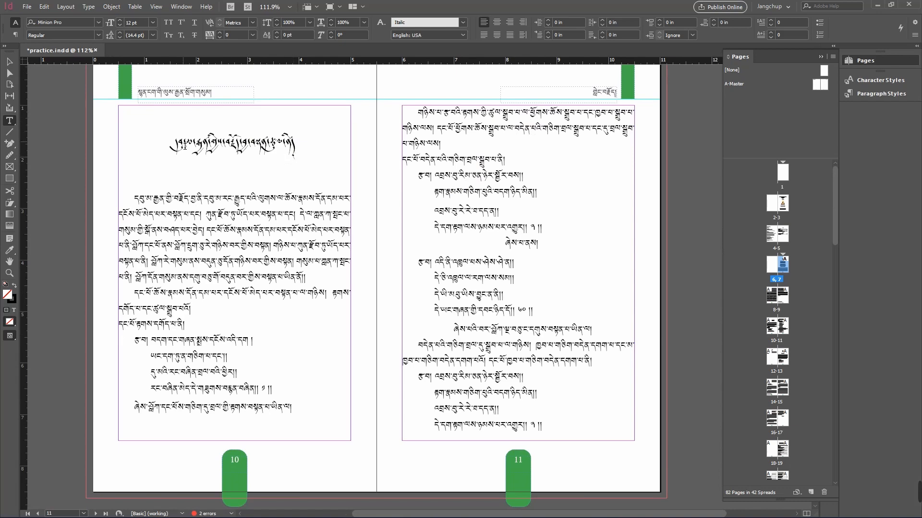
Step: Copy the Tibetan chapter title at the top of page 10
{"action": "left_click_drag", "start_coordinate": [177, 149], "coordinate": [280, 139]}
{"action": "right_click", "coordinate": [279, 139]}
{"action": "left_click", "coordinate": [283, 115]}
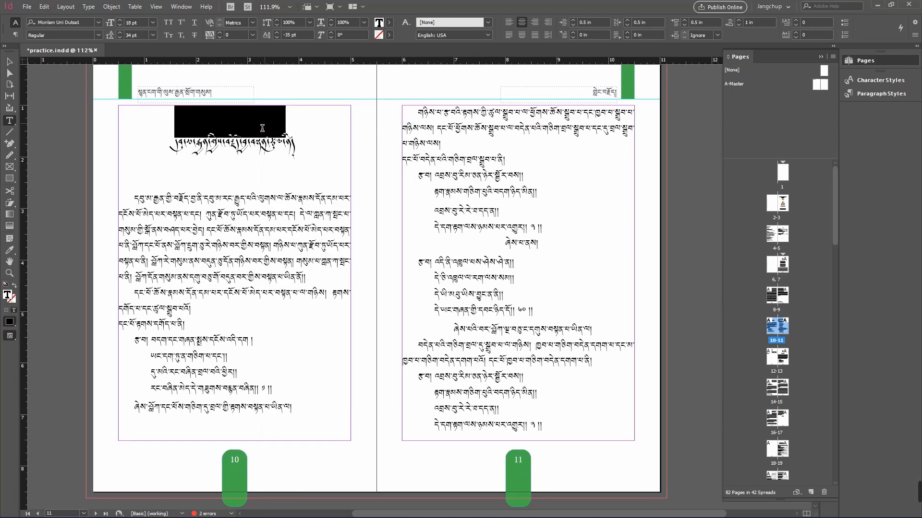
{"action": "right_click", "coordinate": [288, 144]}
{"action": "left_click", "coordinate": [288, 143]}
{"action": "left_click", "coordinate": [700, 232]}
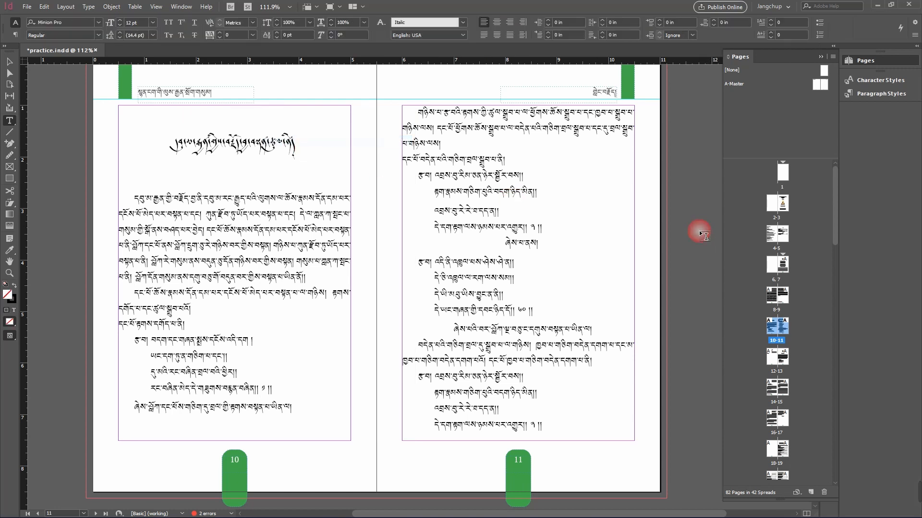
Step: Start a new section at page 10, pasting the copied chapter title as its section marker
{"action": "left_click", "coordinate": [330, 161]}
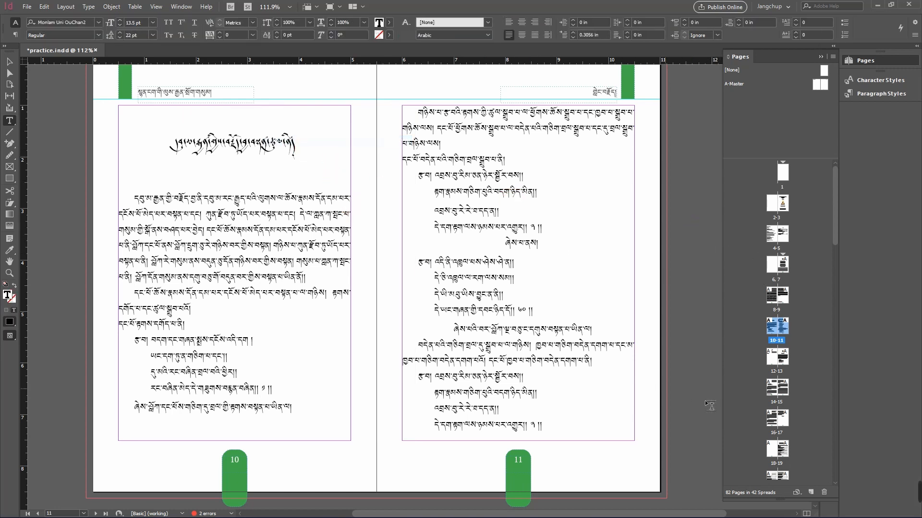
{"action": "double_click", "coordinate": [773, 331]}
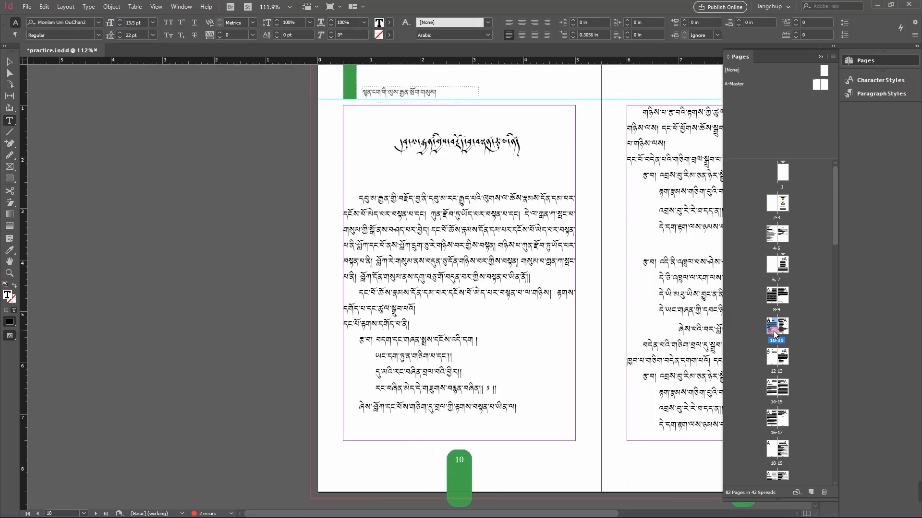
{"action": "right_click", "coordinate": [774, 330]}
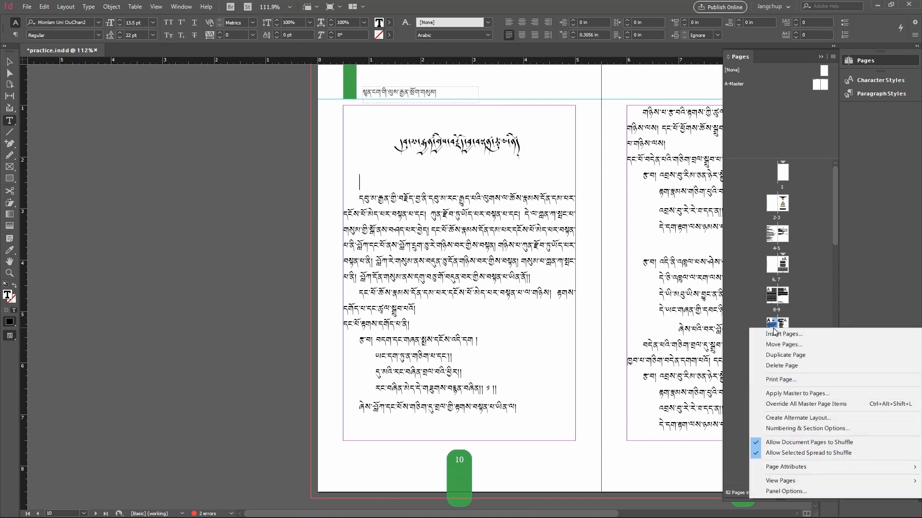
{"action": "left_click", "coordinate": [796, 429]}
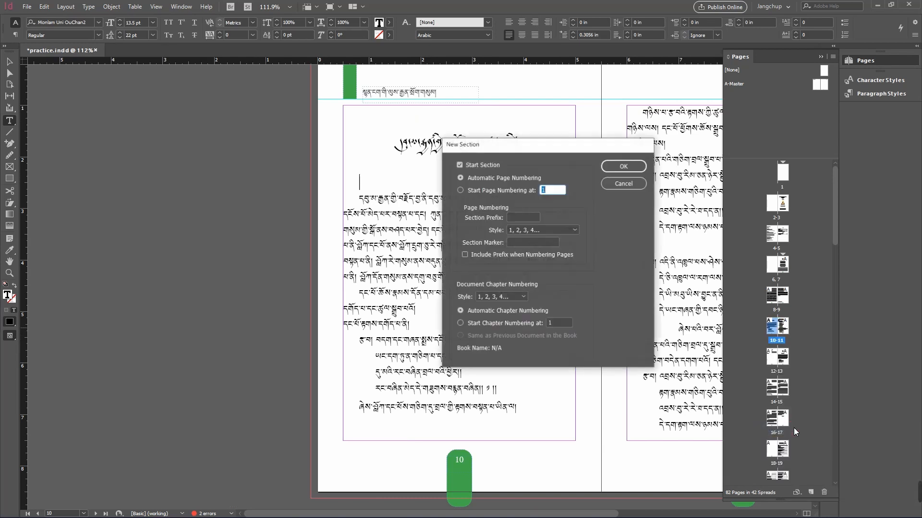
{"action": "left_click", "coordinate": [511, 243]}
{"action": "right_click", "coordinate": [512, 248]}
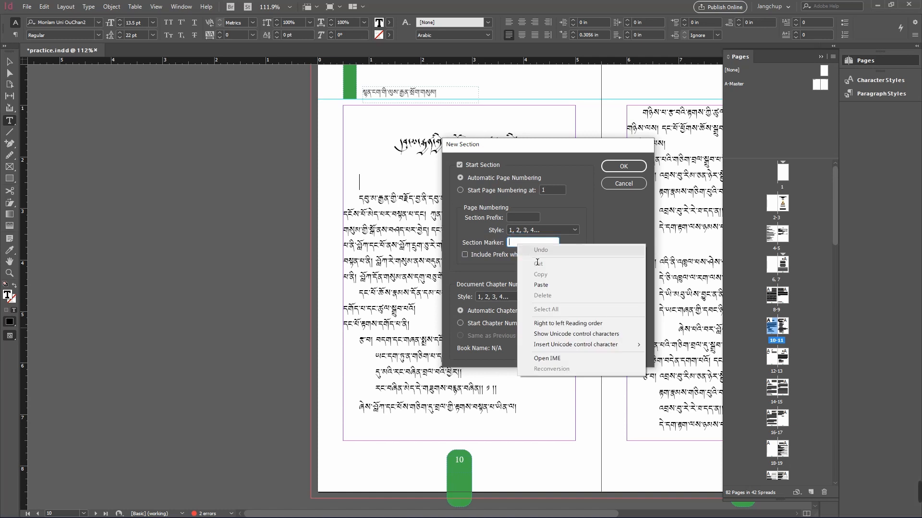
{"action": "left_click", "coordinate": [550, 285]}
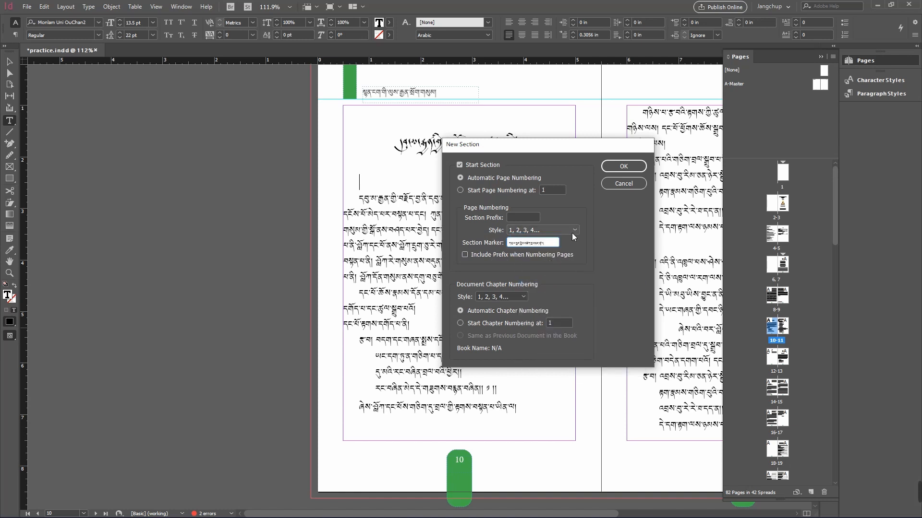
{"action": "left_click", "coordinate": [619, 166]}
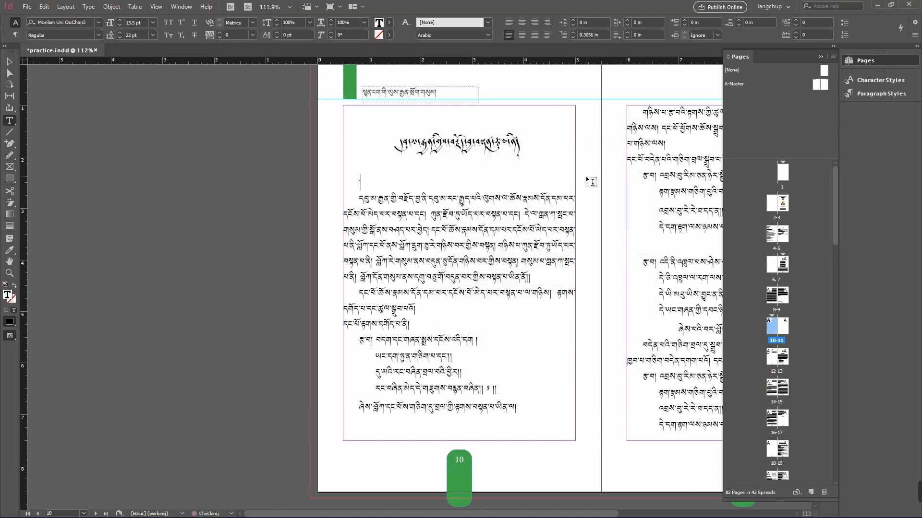
{"action": "left_click", "coordinate": [590, 181]}
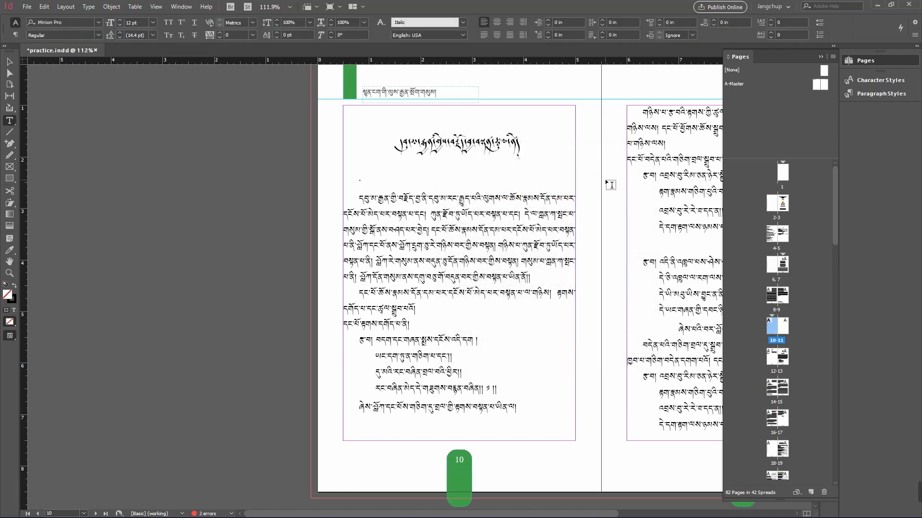
{"action": "left_click_drag", "start_coordinate": [608, 185], "coordinate": [399, 200]}
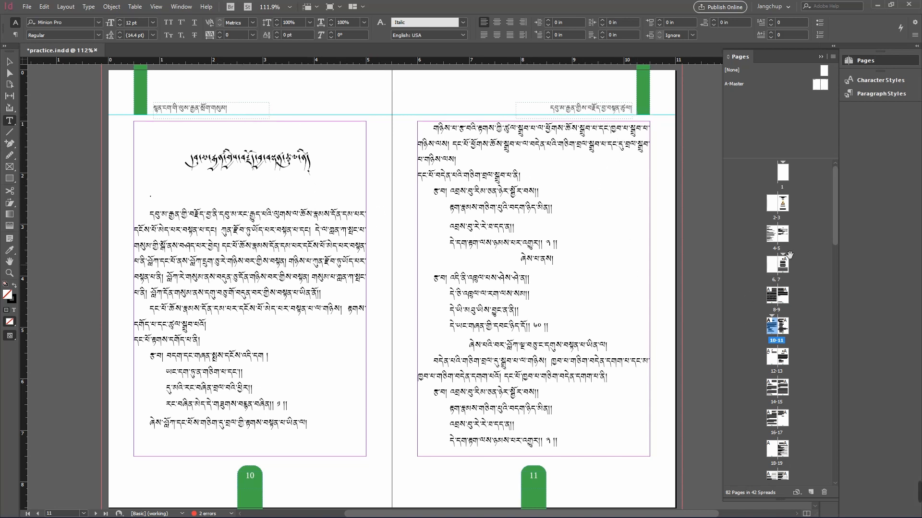
{"action": "left_click", "coordinate": [9, 62]}
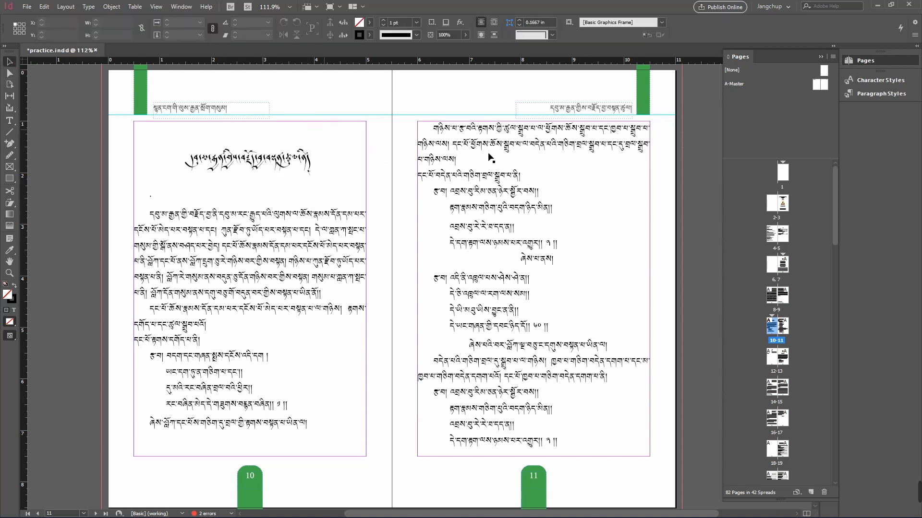
Step: Check the section starts in the page thumbnails and move on to the spread with pages 12 and 13
{"action": "left_click", "coordinate": [782, 262]}
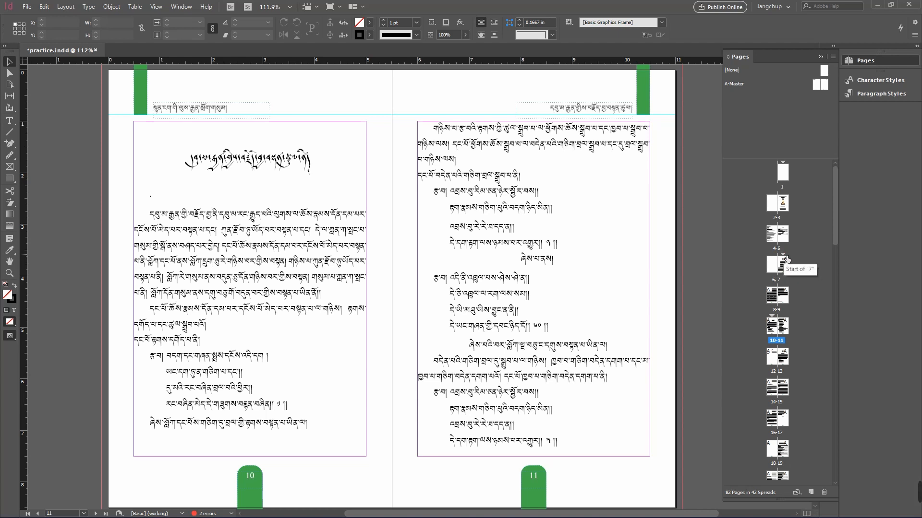
{"action": "left_click", "coordinate": [784, 255]}
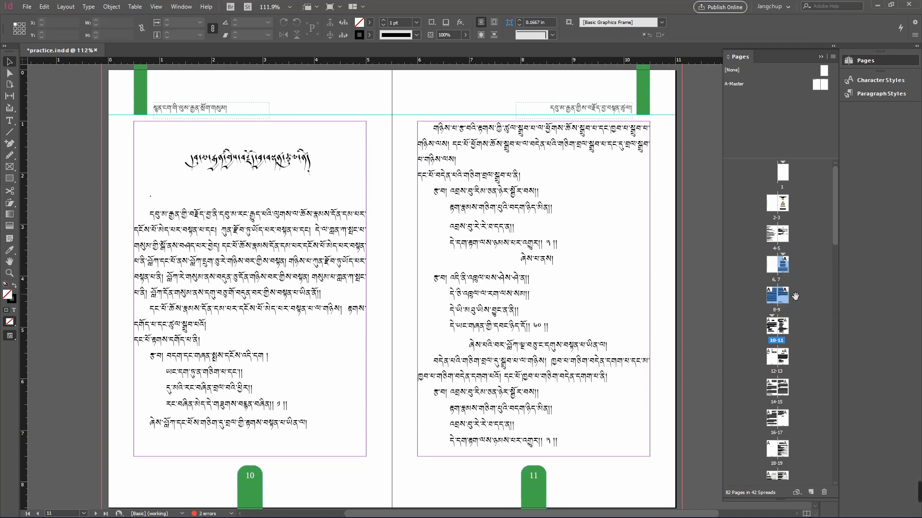
{"action": "left_click", "coordinate": [772, 328]}
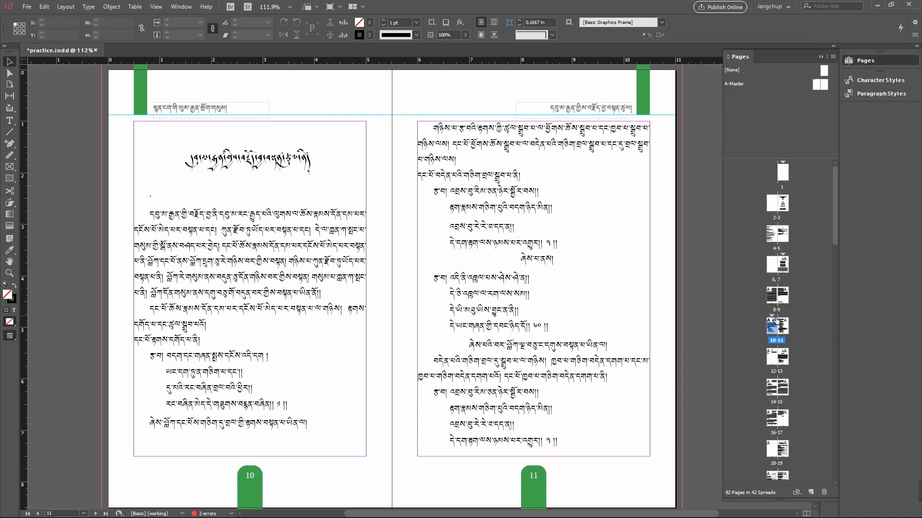
{"action": "left_click", "coordinate": [772, 316]}
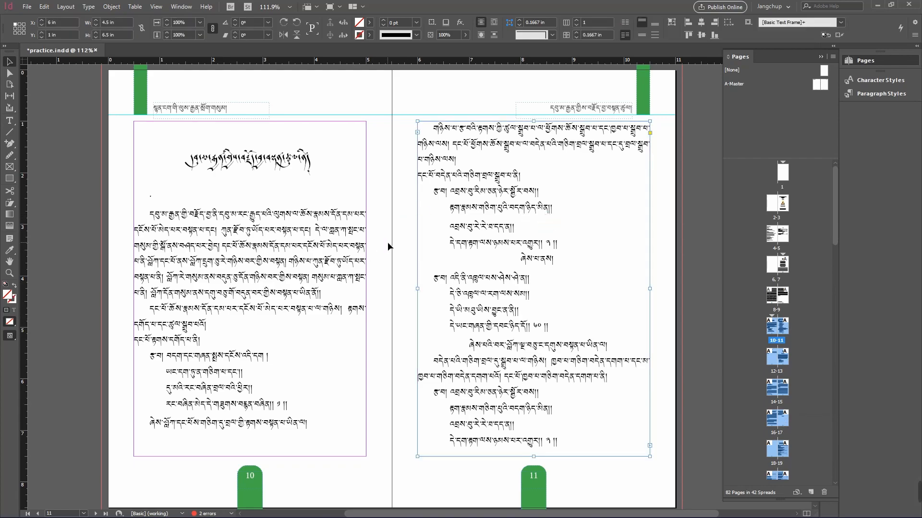
{"action": "scroll", "coordinate": [400, 287], "scroll_direction": "down", "scroll_amount": 10}
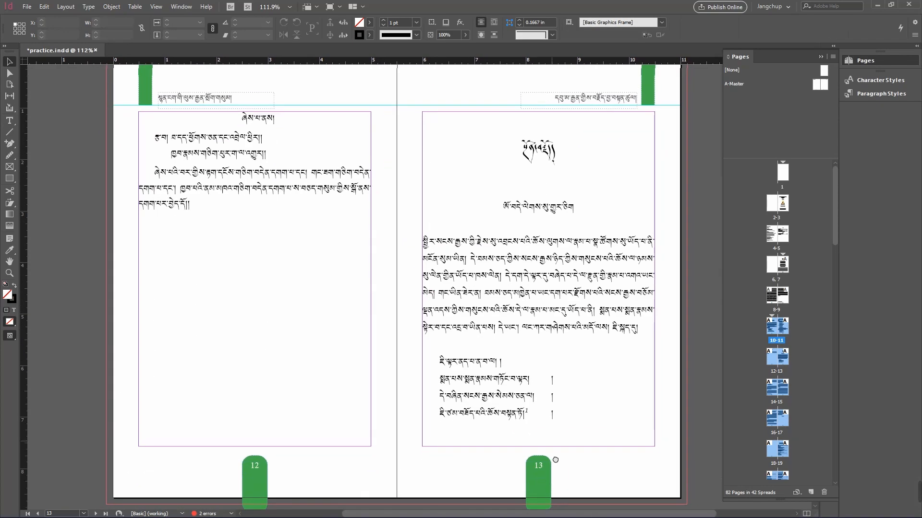
{"action": "left_click", "coordinate": [566, 132]}
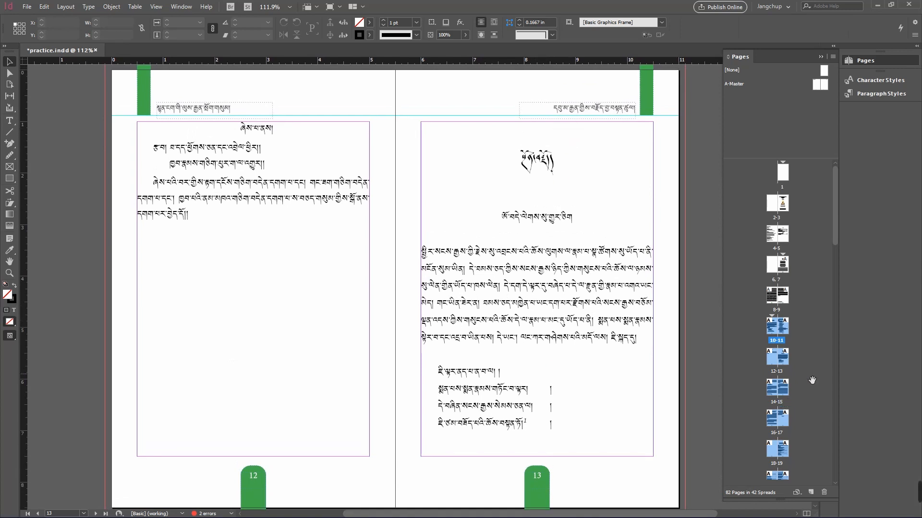
Step: Start a new section at page 13, pasting the Tibetan chapter title as its section marker
{"action": "left_click", "coordinate": [785, 363]}
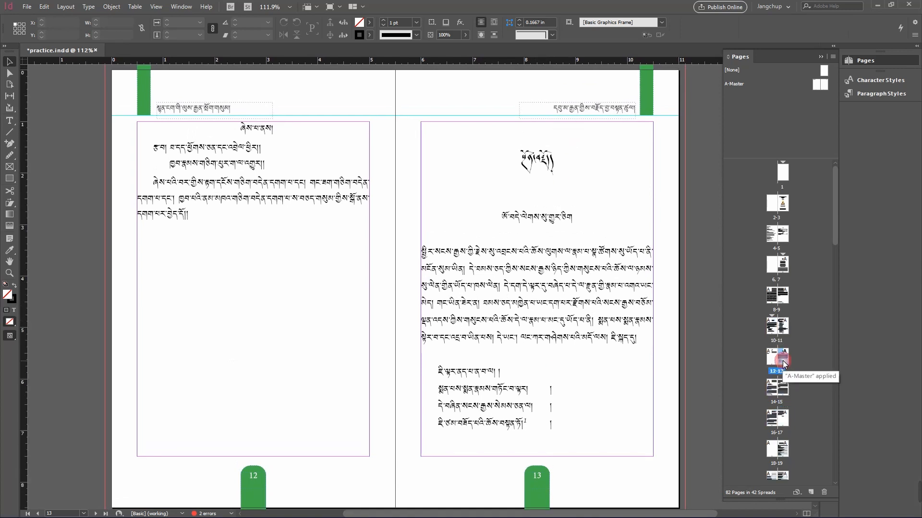
{"action": "right_click", "coordinate": [785, 363]}
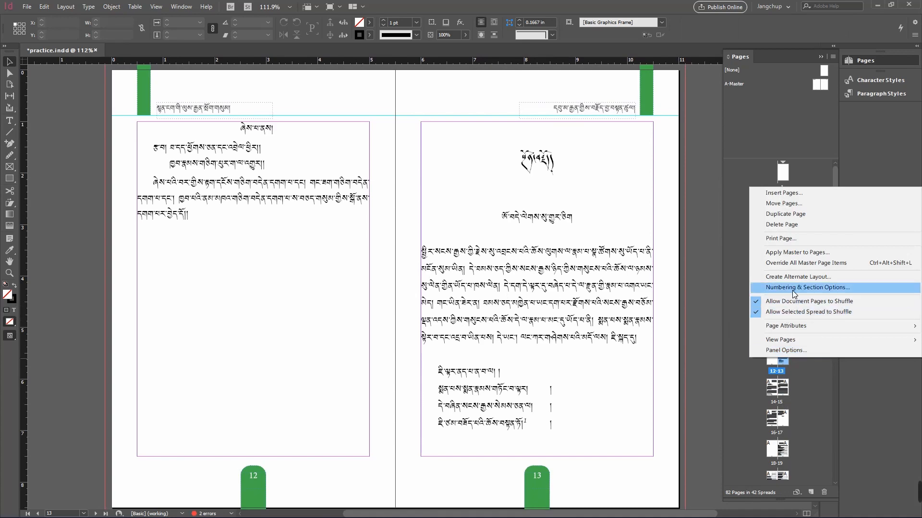
{"action": "left_click", "coordinate": [777, 288]}
{"action": "left_click", "coordinate": [555, 243]}
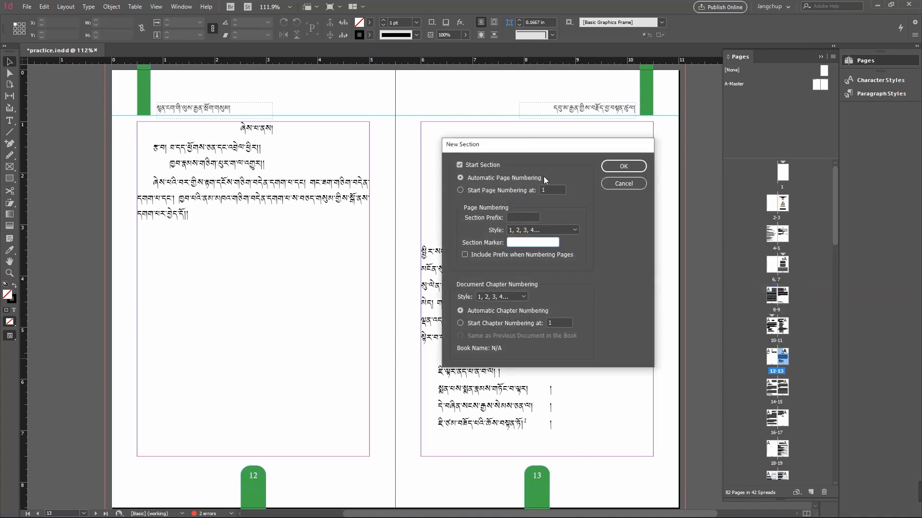
{"action": "left_click_drag", "start_coordinate": [554, 148], "coordinate": [314, 158]}
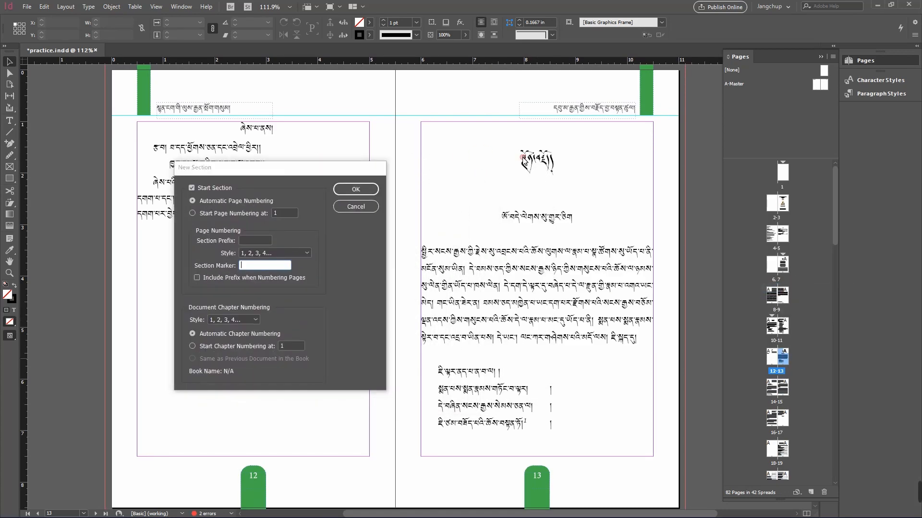
{"action": "left_click", "coordinate": [270, 266]}
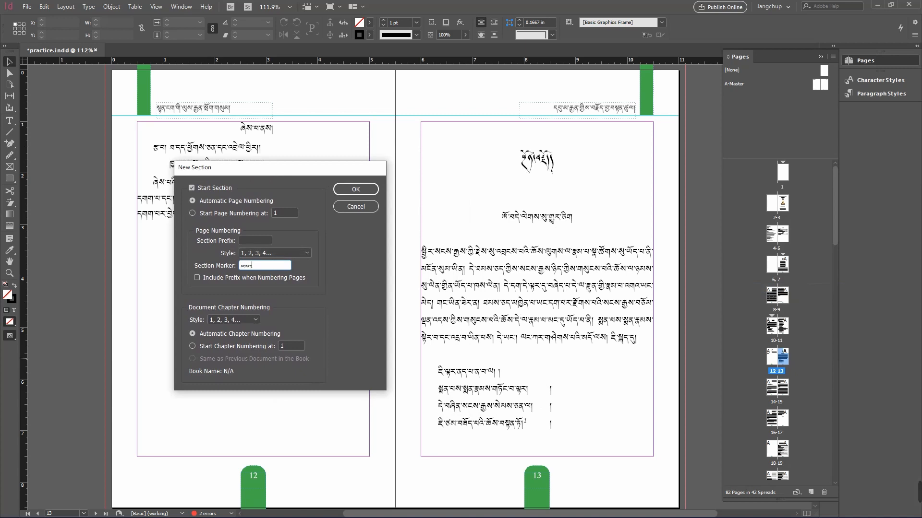
{"action": "left_click", "coordinate": [356, 189]}
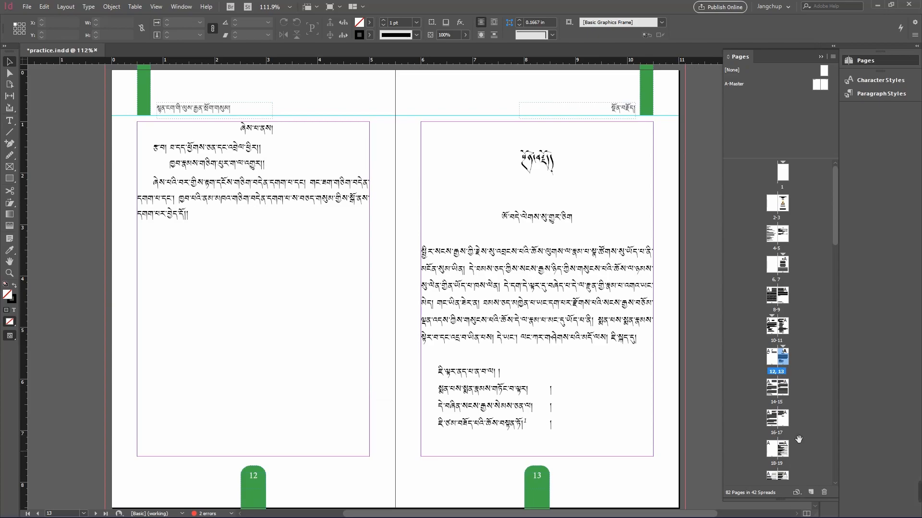
Step: Start a new section at page 19, pasting the Tibetan chapter title as its section marker
{"action": "left_click_drag", "start_coordinate": [406, 427], "coordinate": [390, 230]}
{"action": "left_click_drag", "start_coordinate": [397, 446], "coordinate": [397, 210]}
{"action": "left_click_drag", "start_coordinate": [411, 437], "coordinate": [437, 183]}
{"action": "left_click_drag", "start_coordinate": [416, 470], "coordinate": [412, 225]}
{"action": "left_click_drag", "start_coordinate": [396, 428], "coordinate": [395, 212]}
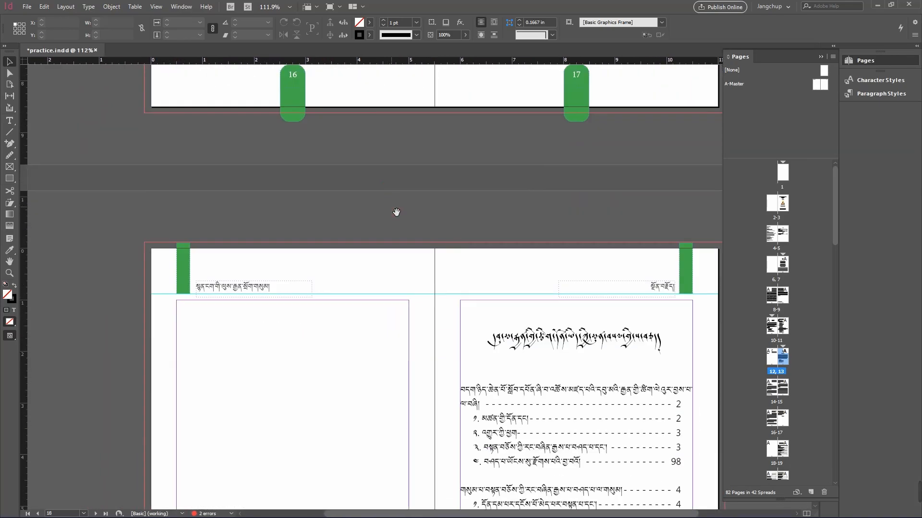
{"action": "left_click_drag", "start_coordinate": [407, 362], "coordinate": [372, 184]}
{"action": "left_click_drag", "start_coordinate": [579, 123], "coordinate": [592, 142]}
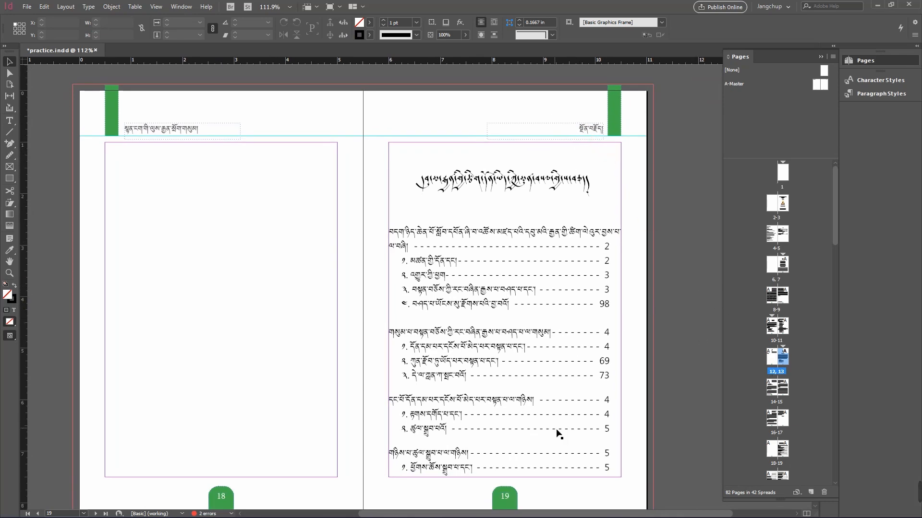
{"action": "scroll", "coordinate": [555, 432], "scroll_direction": "down", "scroll_amount": 2}
{"action": "left_click", "coordinate": [784, 450]}
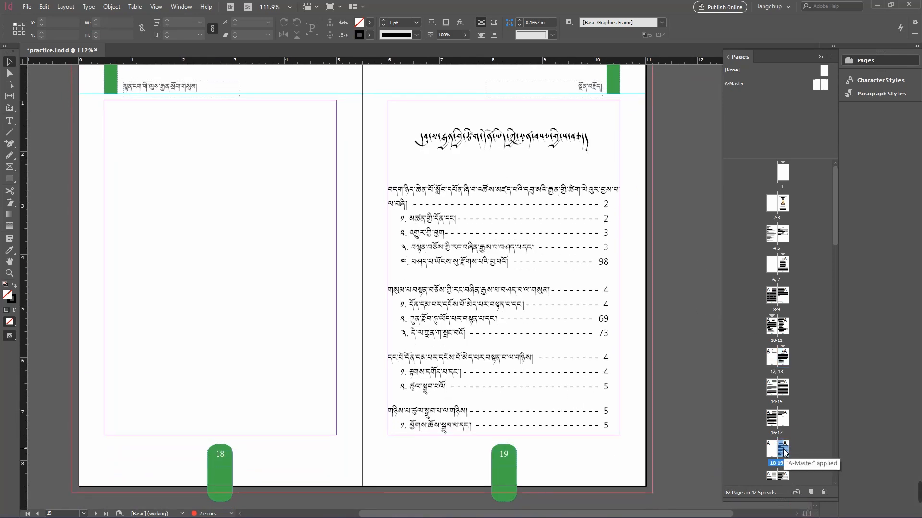
{"action": "right_click", "coordinate": [785, 449]}
{"action": "left_click", "coordinate": [787, 379]}
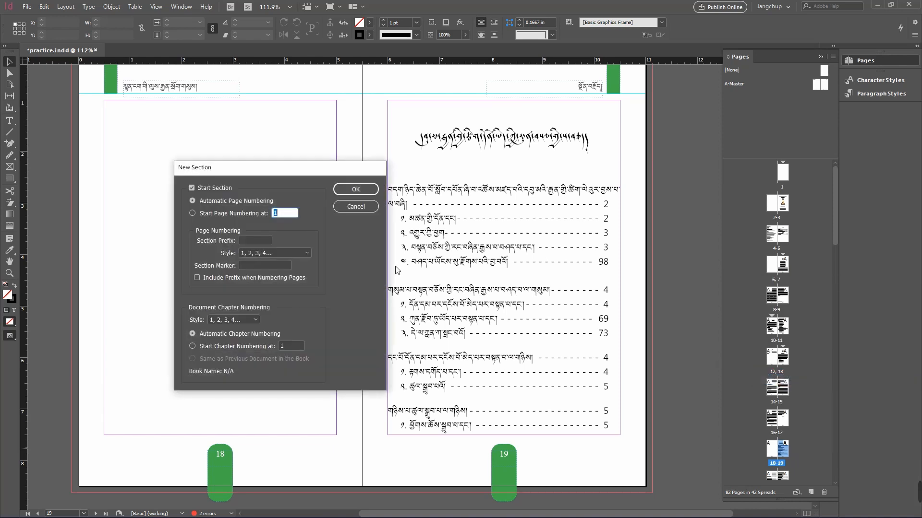
{"action": "left_click", "coordinate": [271, 266]}
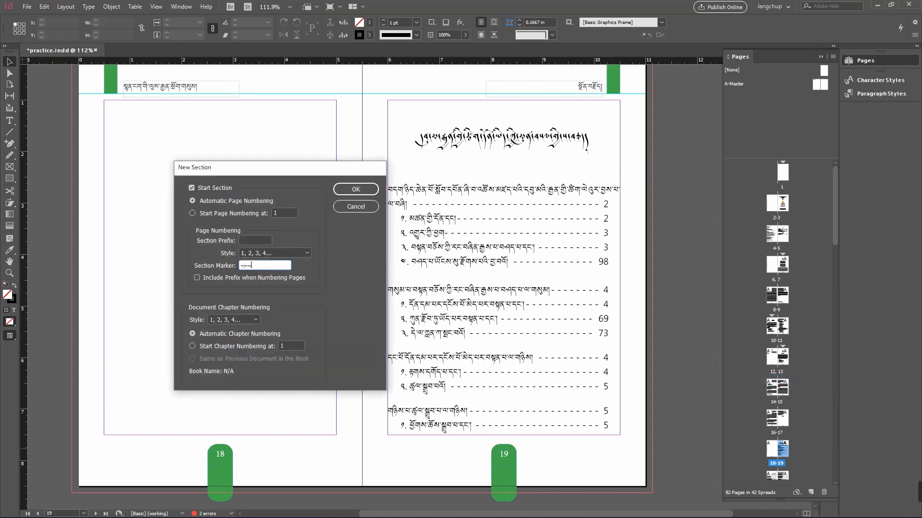
{"action": "left_click", "coordinate": [375, 190]}
Step: Copy the large Tibetan chapter title near the top of page 23
{"action": "left_click_drag", "start_coordinate": [837, 226], "coordinate": [837, 287]}
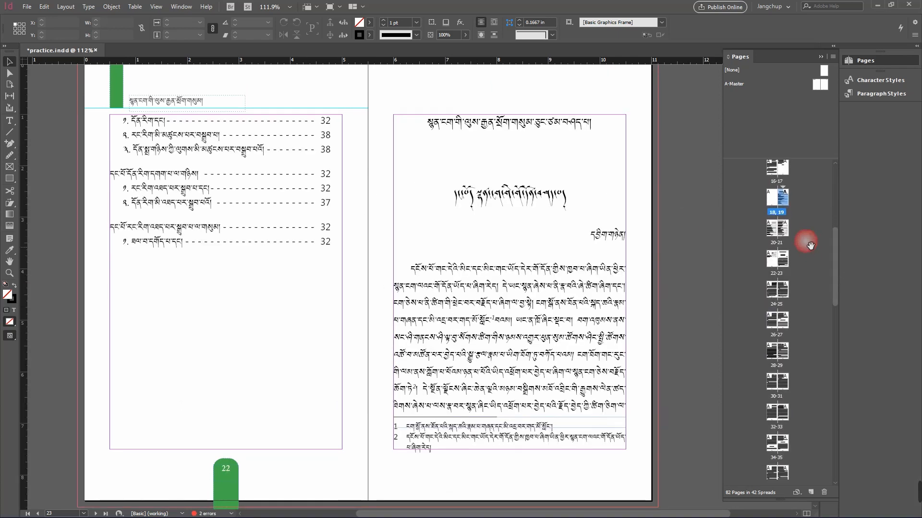
{"action": "double_click", "coordinate": [777, 260]}
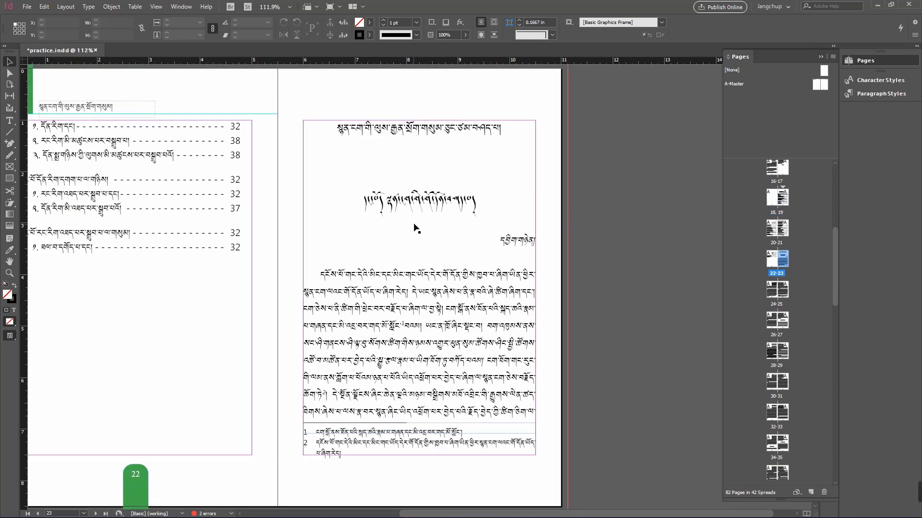
{"action": "double_click", "coordinate": [389, 204]}
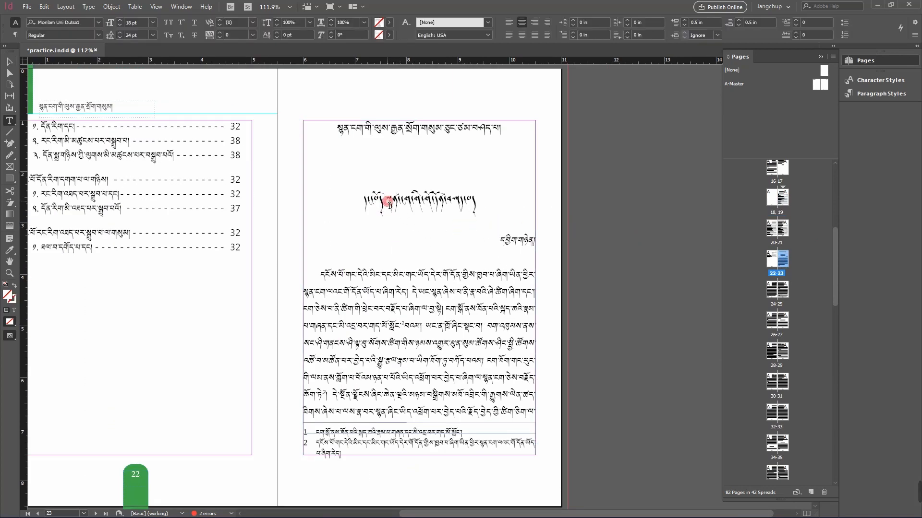
{"action": "left_click_drag", "start_coordinate": [386, 204], "coordinate": [478, 204]}
{"action": "right_click", "coordinate": [468, 205]}
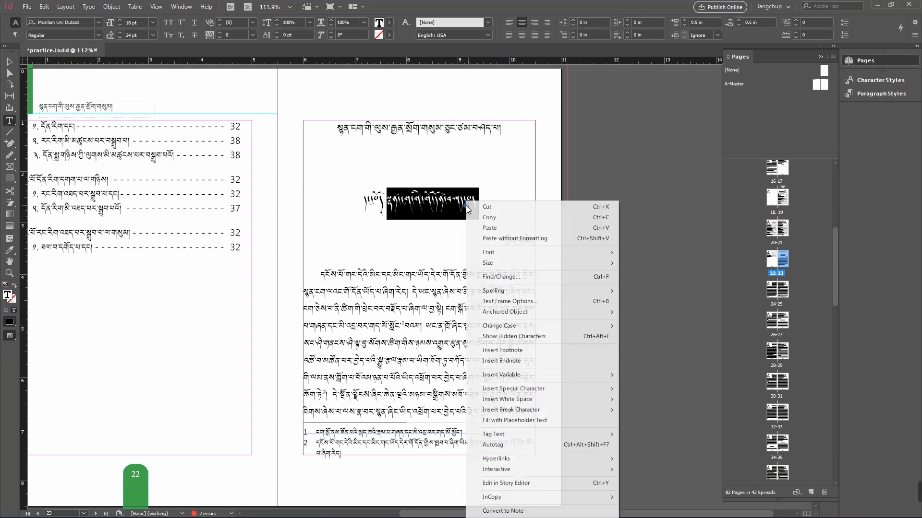
{"action": "left_click", "coordinate": [488, 219]}
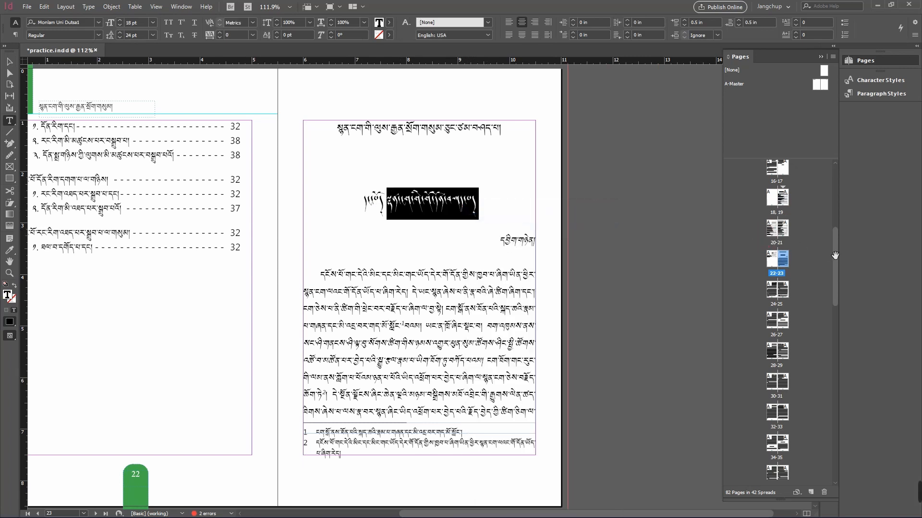
Step: Start a new section at page 23, pasting the copied chapter title as its section marker
{"action": "right_click", "coordinate": [785, 260]}
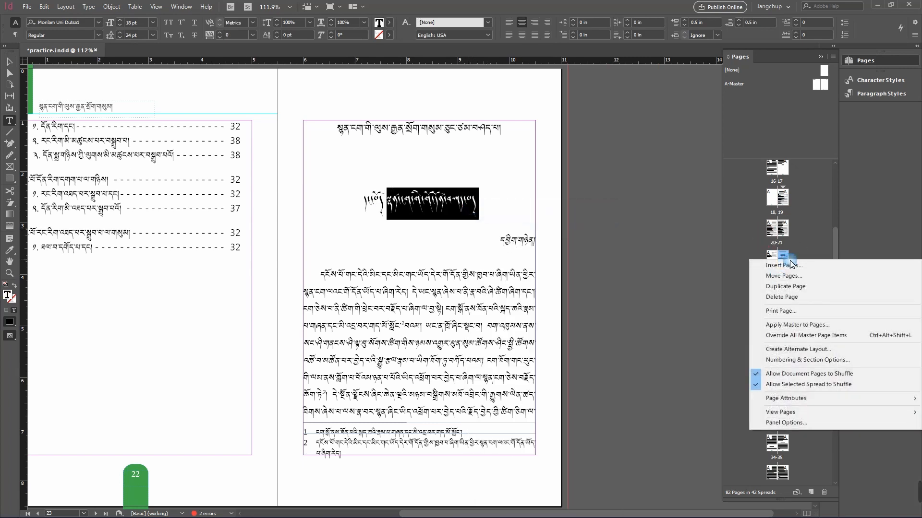
{"action": "left_click", "coordinate": [804, 361]}
{"action": "left_click", "coordinate": [269, 266]}
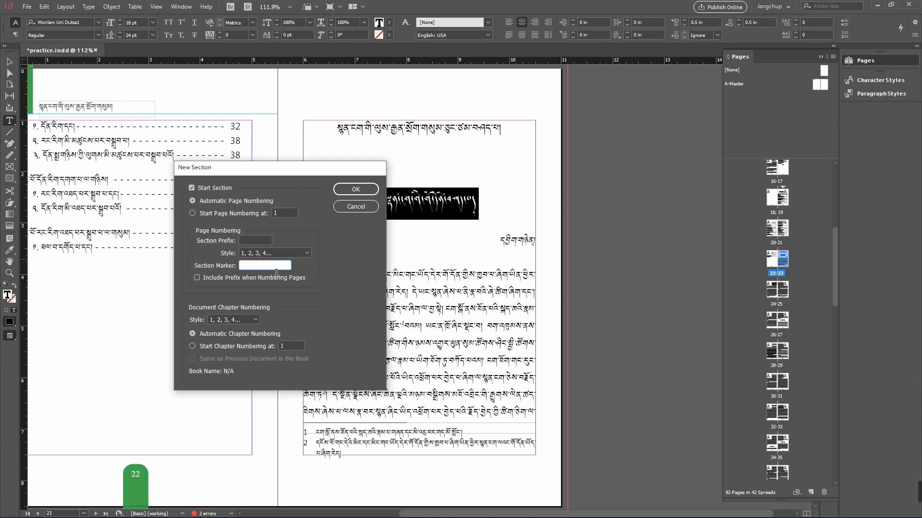
{"action": "left_click", "coordinate": [356, 190]}
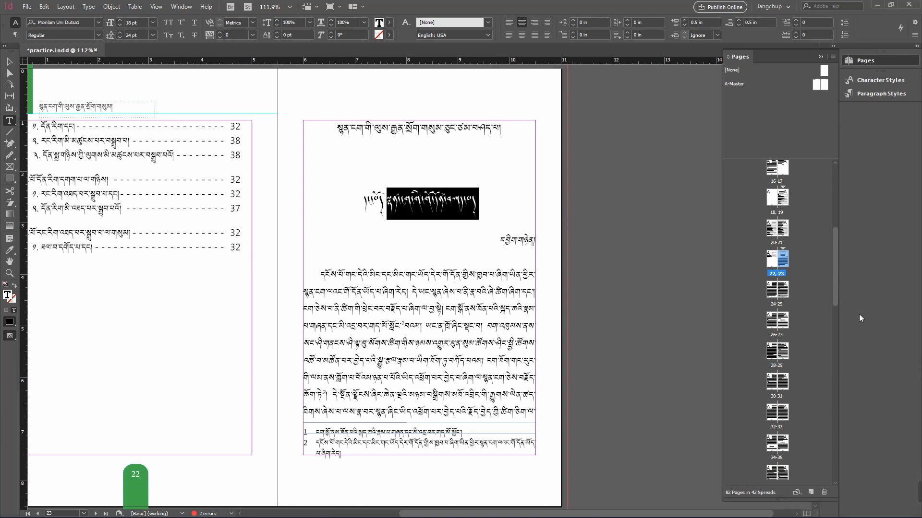
Step: Apply the A-Master right-hand page to page 23 so it gets the running header
{"action": "left_click", "coordinate": [812, 262]}
{"action": "left_click_drag", "start_coordinate": [823, 87], "coordinate": [791, 269]}
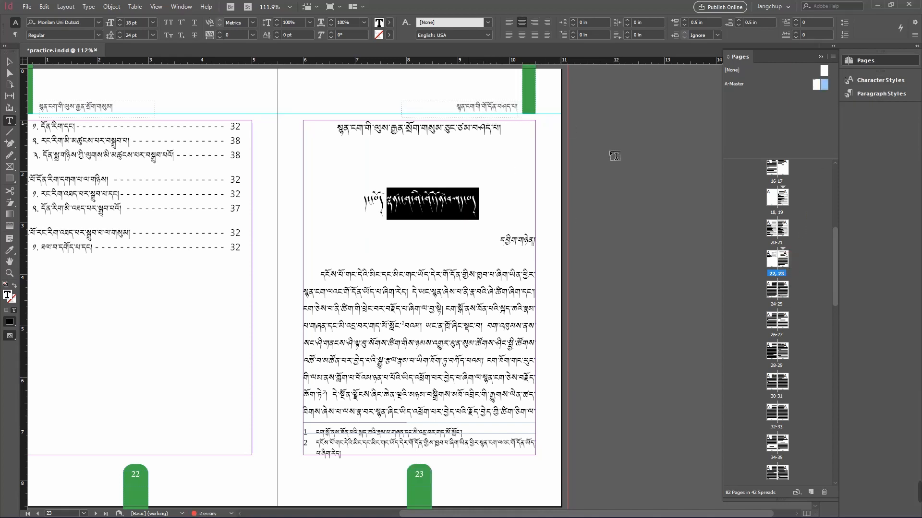
{"action": "left_click", "coordinate": [639, 180]}
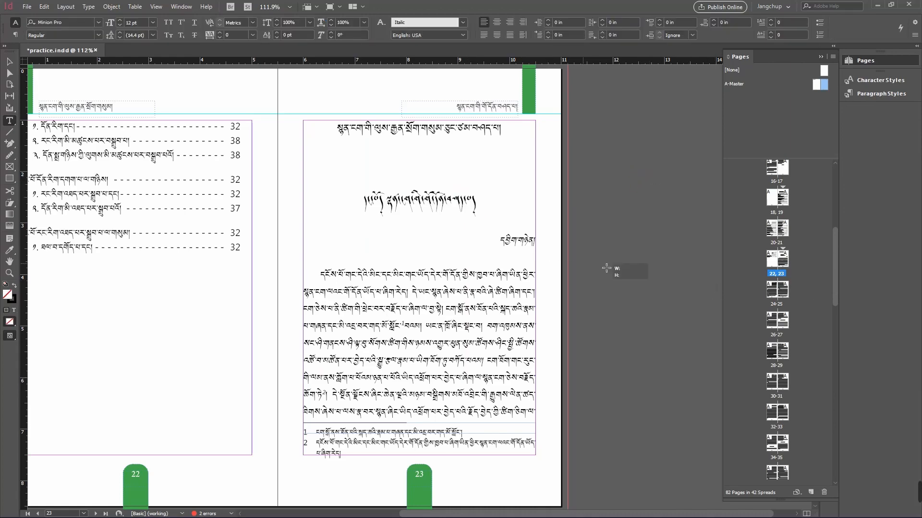
{"action": "left_click_drag", "start_coordinate": [431, 228], "coordinate": [544, 227]}
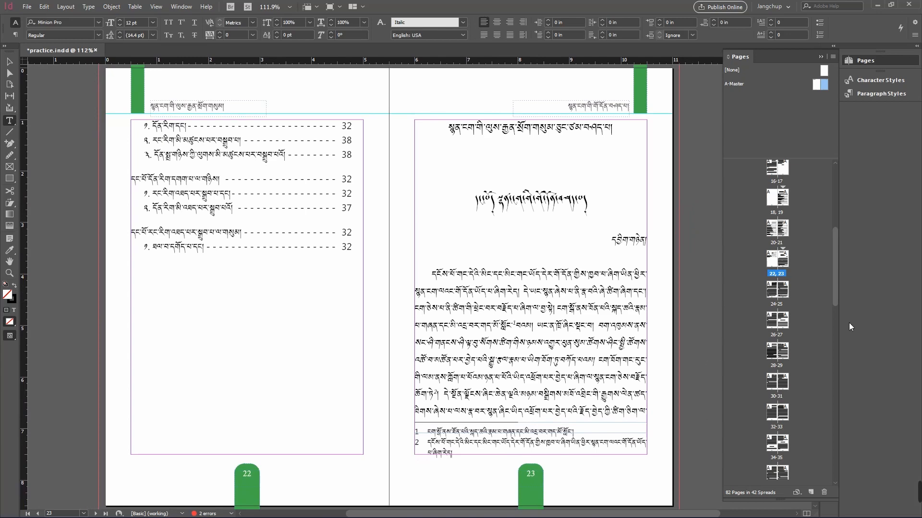
Step: Preview the document from page 1 in presentation mode
{"action": "left_click_drag", "start_coordinate": [837, 298], "coordinate": [840, 187]}
{"action": "double_click", "coordinate": [782, 173]}
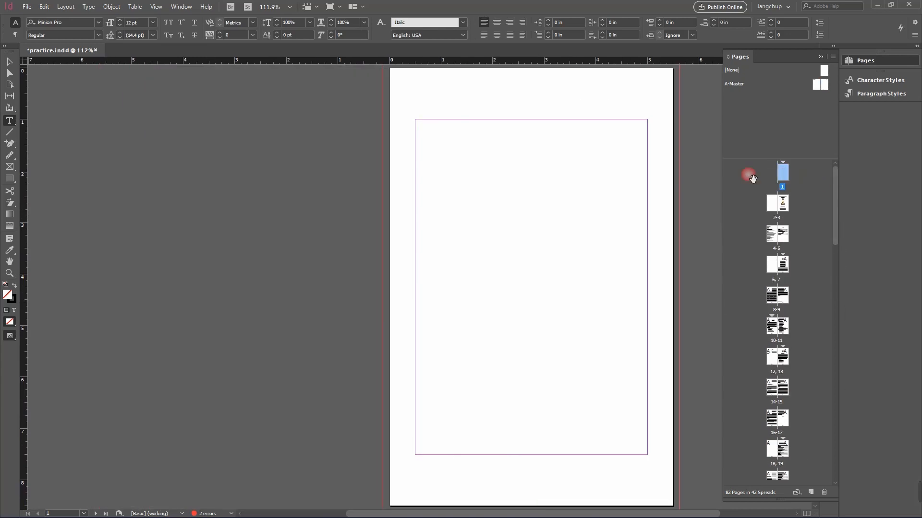
{"action": "key", "text": "shift+w"}
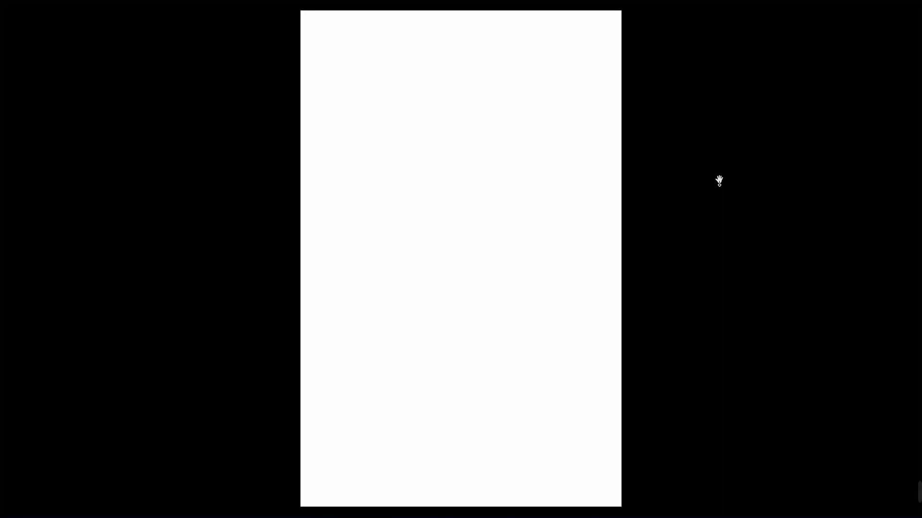
{"action": "left_click", "coordinate": [719, 180]}
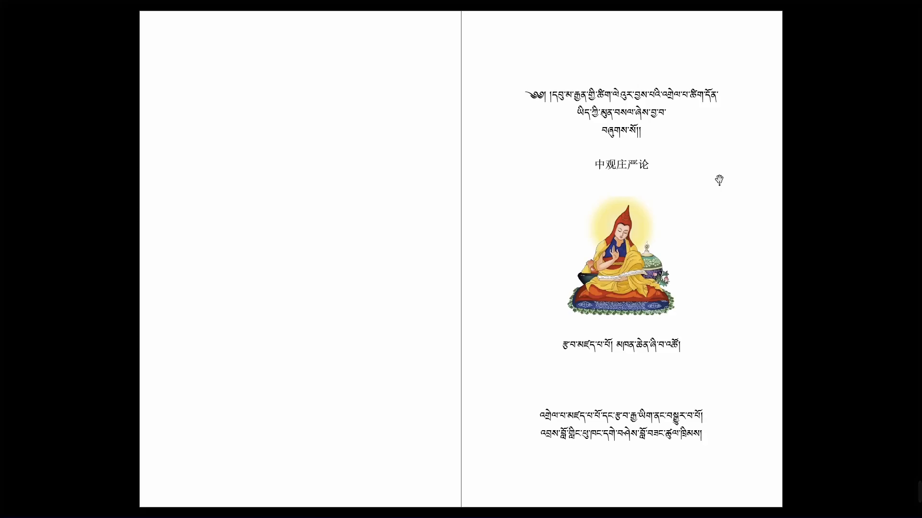
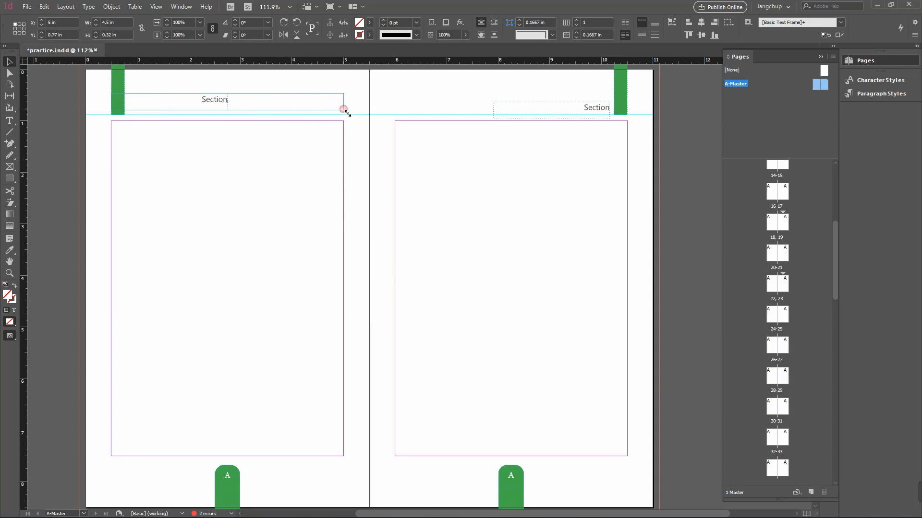
Step: Center-align the Section marker text in the left master page's header frame
{"action": "key", "text": "ctrl+shift+r"}
{"action": "double_click", "coordinate": [333, 101]}
{"action": "double_click", "coordinate": [332, 101]}
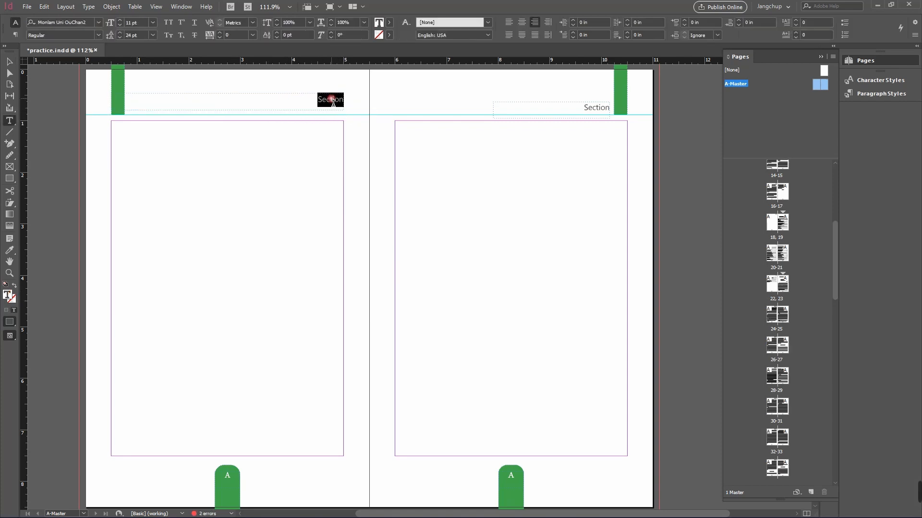
{"action": "left_click", "coordinate": [523, 24]}
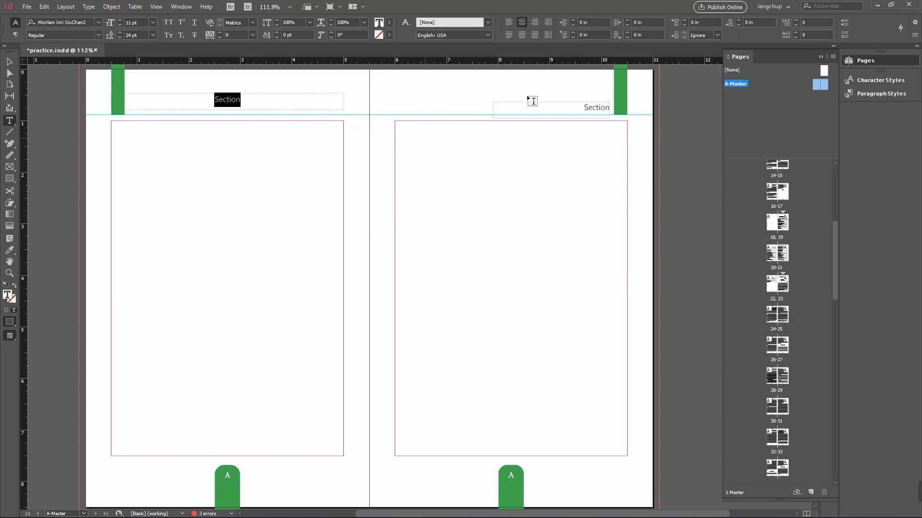
Step: Delete the green tab on the left master page and nudge the left header frame slightly down
{"action": "left_click", "coordinate": [9, 61]}
{"action": "left_click", "coordinate": [118, 84]}
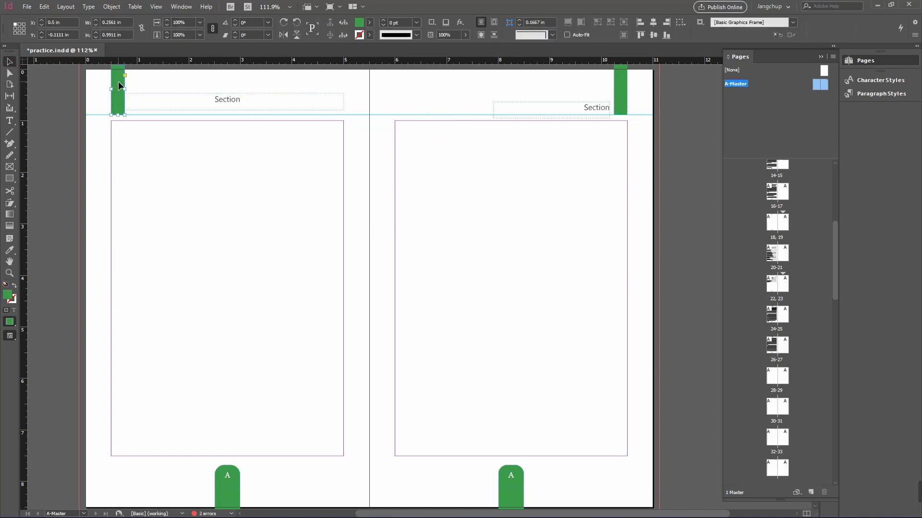
{"action": "key", "text": "Delete"}
{"action": "left_click_drag", "start_coordinate": [212, 107], "coordinate": [215, 114]}
Step: Copy the left header frame, paste it in place, and move the copy to the right master page's header position
{"action": "left_click", "coordinate": [515, 111]}
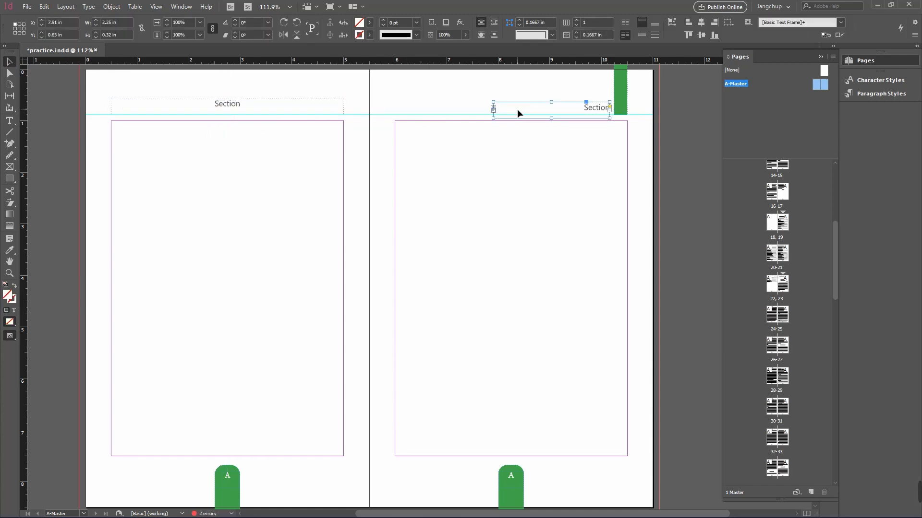
{"action": "left_click", "coordinate": [226, 109]}
{"action": "right_click", "coordinate": [247, 106]}
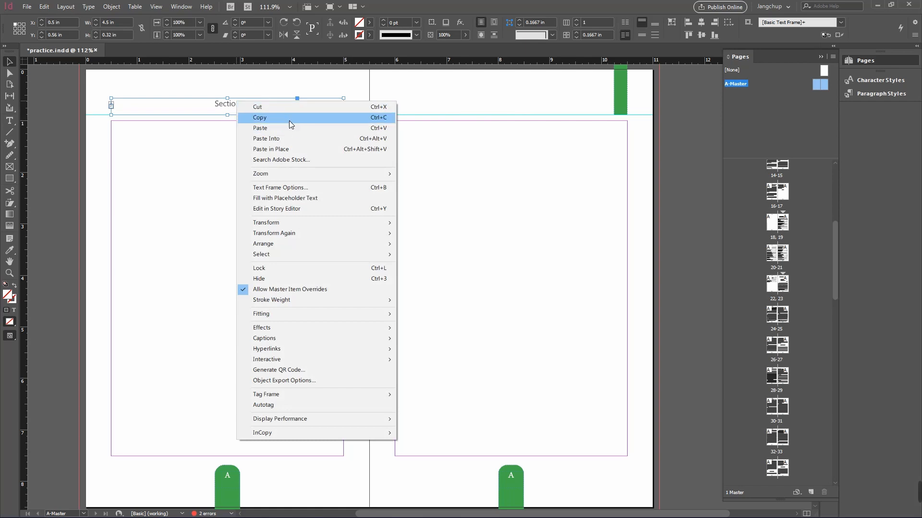
{"action": "left_click", "coordinate": [259, 117]}
{"action": "right_click", "coordinate": [421, 102]}
{"action": "left_click", "coordinate": [450, 116]}
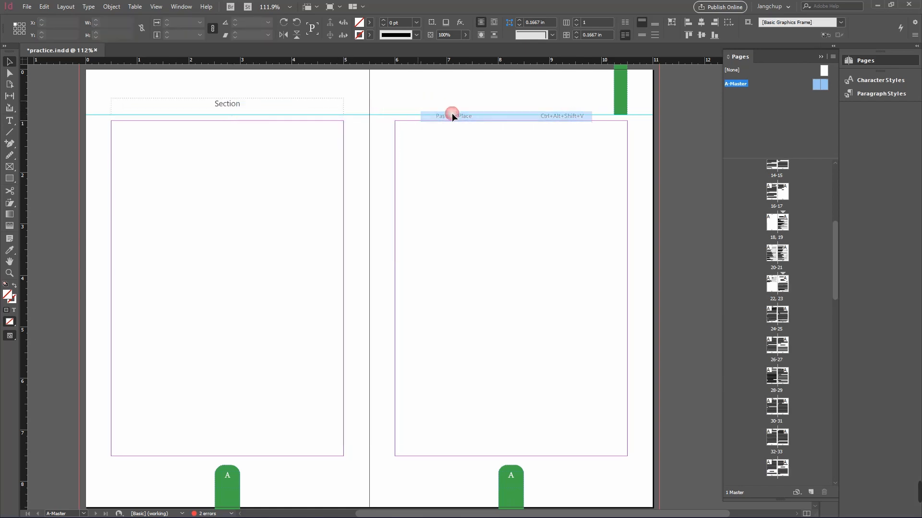
{"action": "left_click_drag", "start_coordinate": [302, 111], "coordinate": [586, 112]}
Step: Delete the green tab on the right master page
{"action": "left_click", "coordinate": [626, 107]}
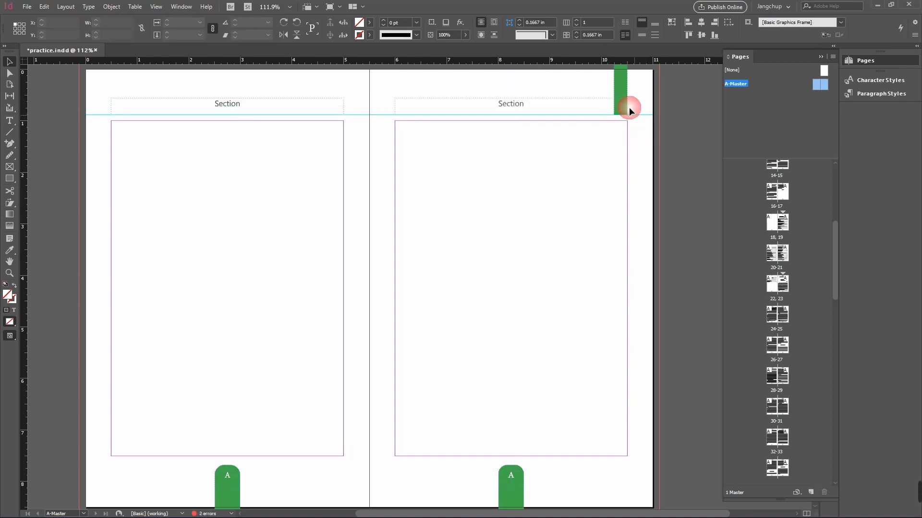
{"action": "key", "text": "Delete"}
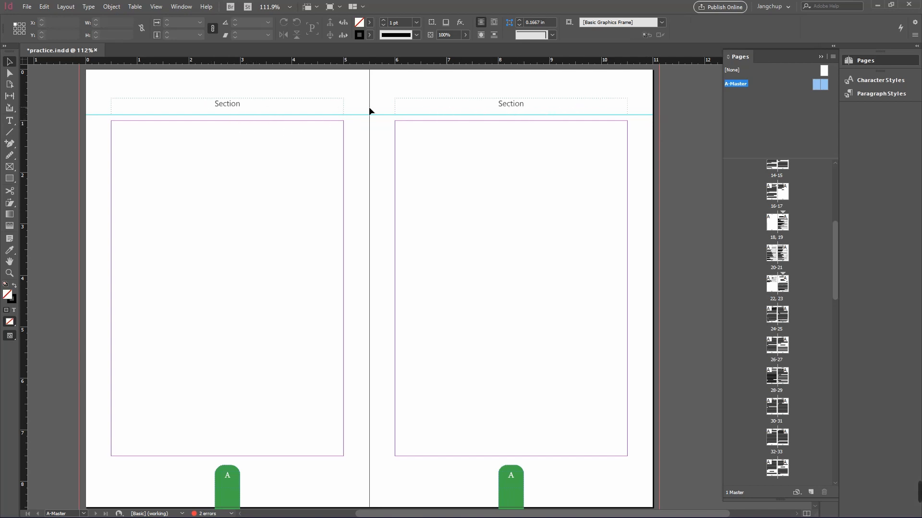
Step: Preview the document from page 7 in presentation mode, paging through the spreads, then exit
{"action": "left_click_drag", "start_coordinate": [836, 245], "coordinate": [835, 189]}
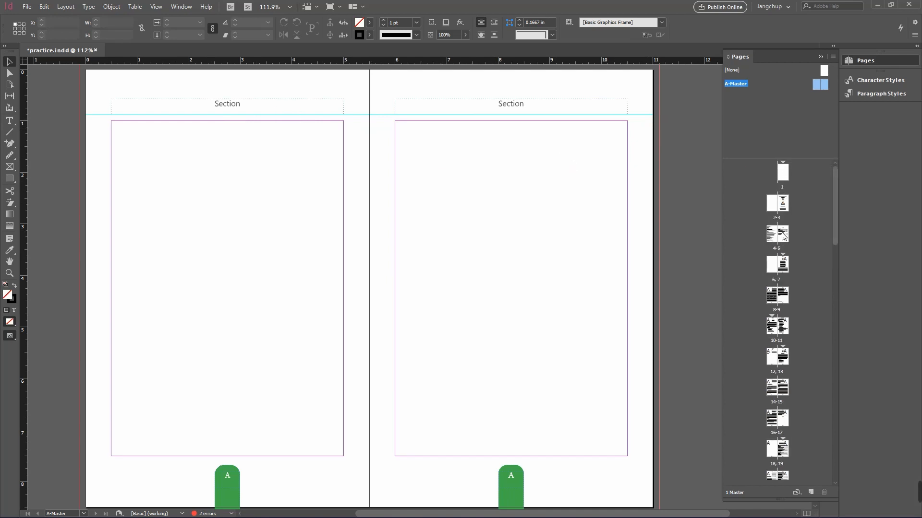
{"action": "double_click", "coordinate": [783, 263]}
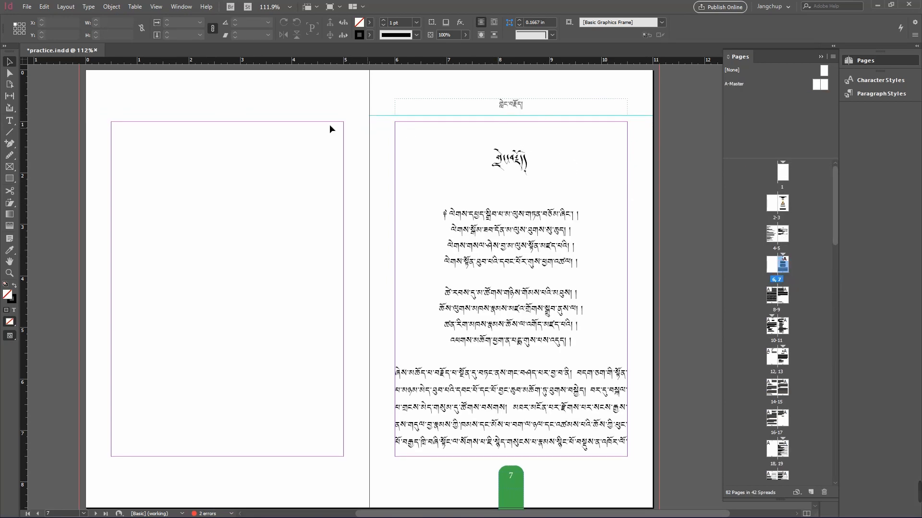
{"action": "left_click", "coordinate": [770, 268]}
{"action": "key", "text": "shift+w"}
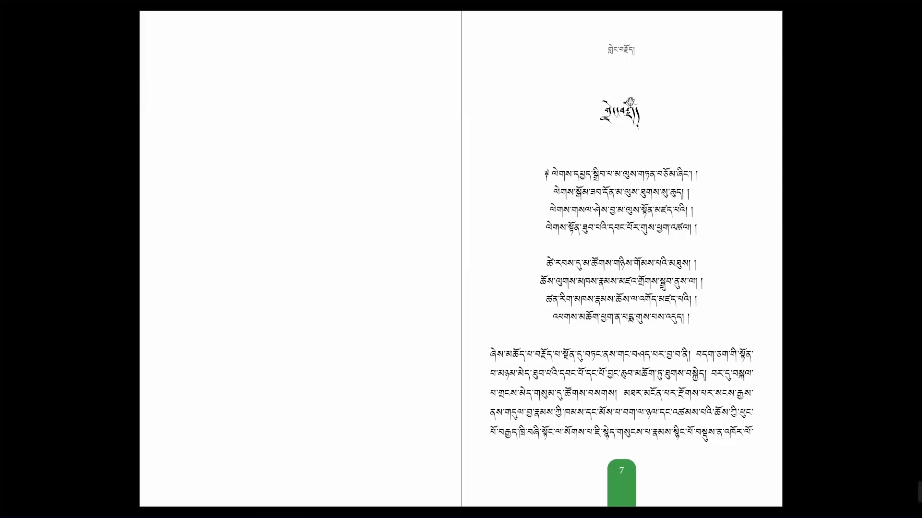
{"action": "left_click", "coordinate": [668, 129]}
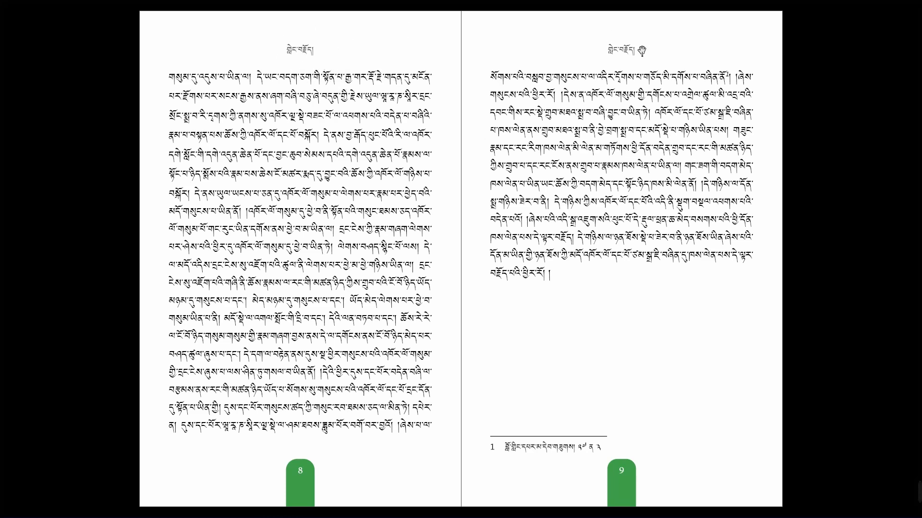
{"action": "left_click", "coordinate": [628, 71]}
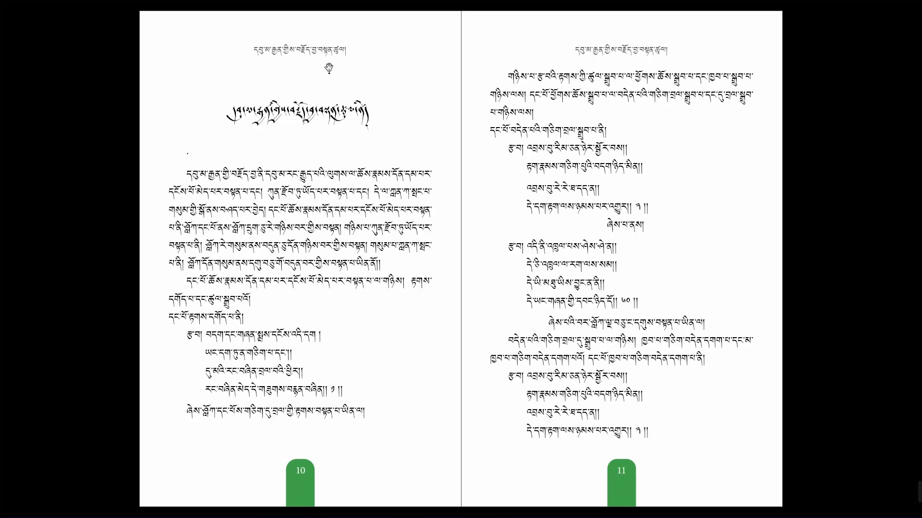
{"action": "left_click", "coordinate": [592, 126]}
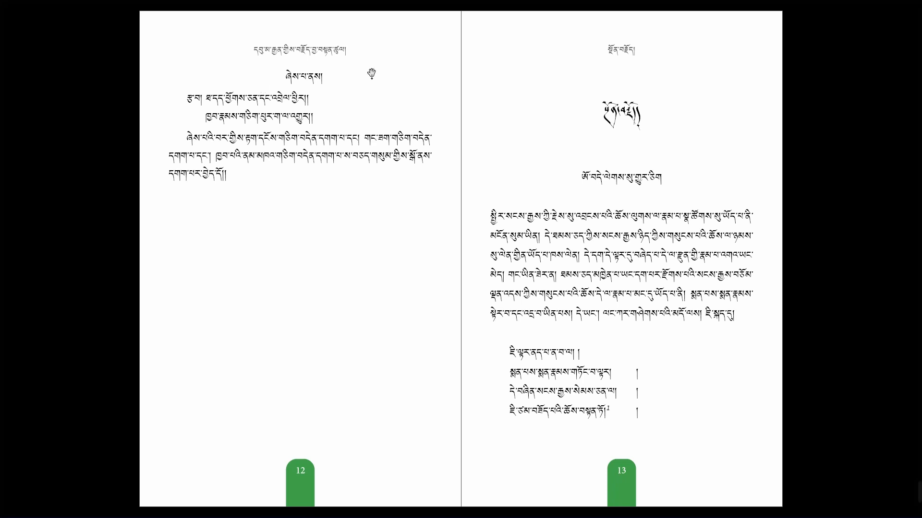
{"action": "left_click", "coordinate": [658, 72]}
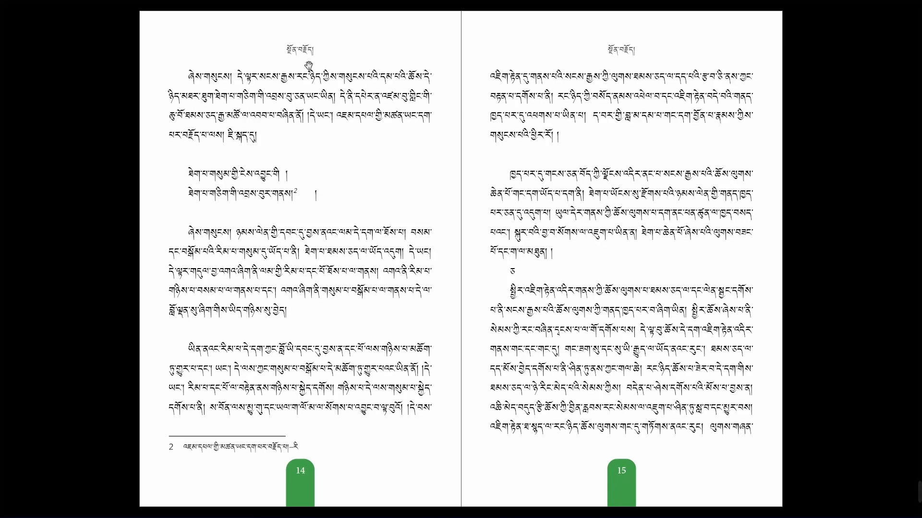
{"action": "left_click", "coordinate": [642, 74]}
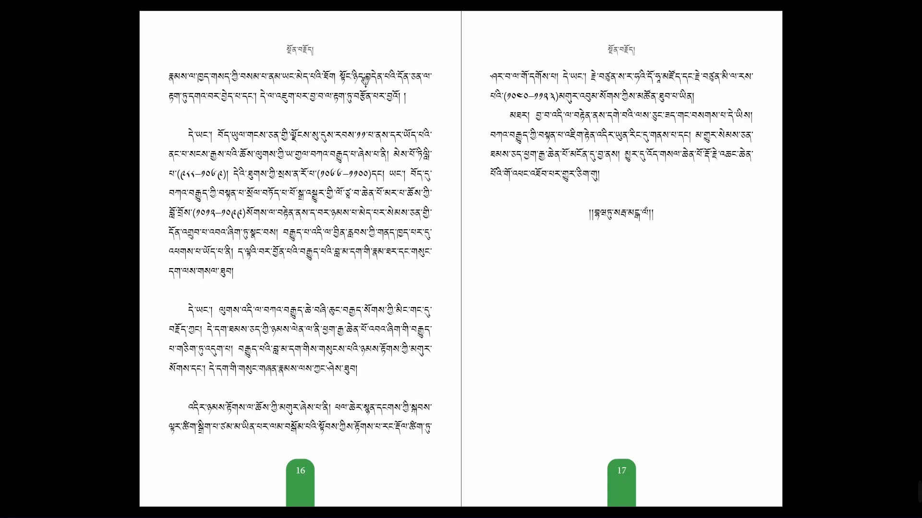
{"action": "left_click", "coordinate": [656, 100]}
{"action": "left_click", "coordinate": [712, 99]}
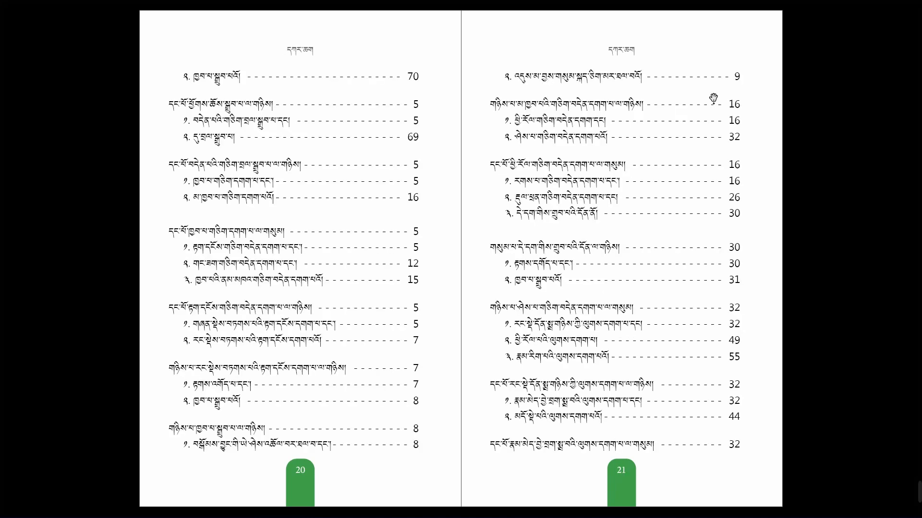
{"action": "key", "text": "Escape"}
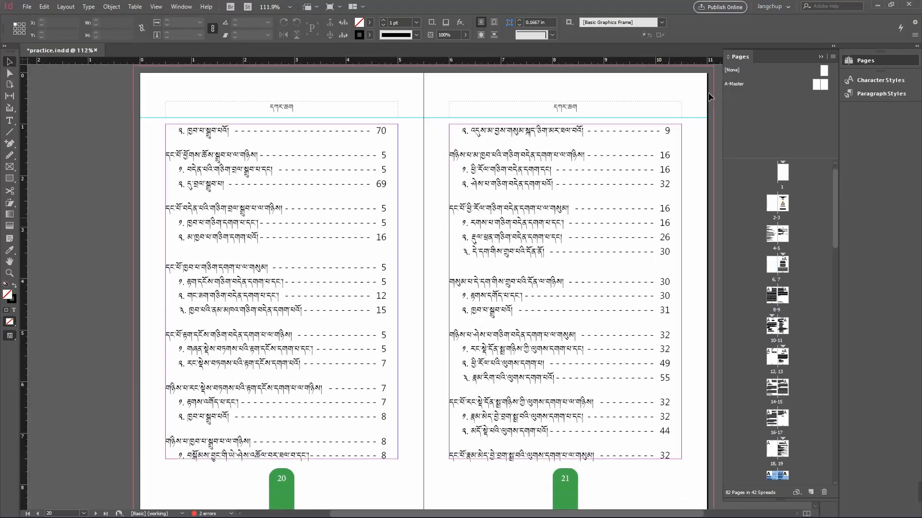
Step: On the A-Master, draw a line beneath the left header frame and give it a Thick - Thin stroke type
{"action": "double_click", "coordinate": [800, 87]}
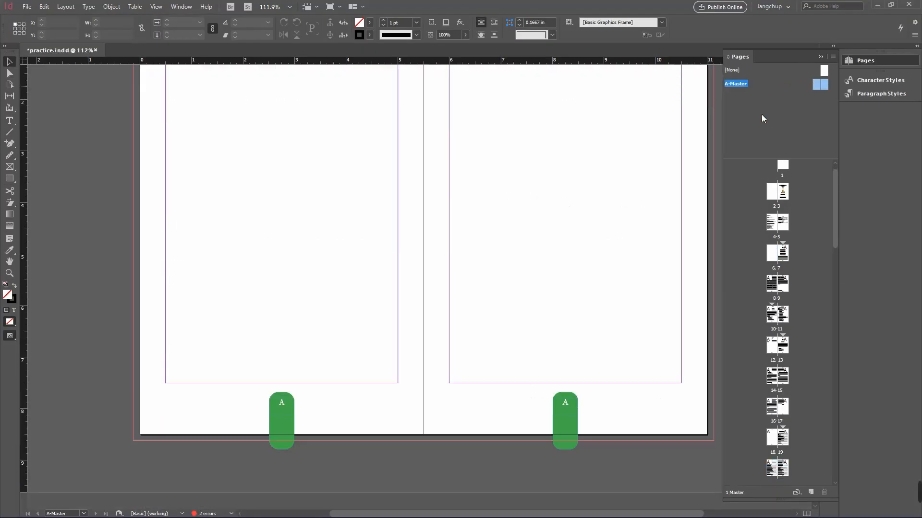
{"action": "left_click_drag", "start_coordinate": [421, 132], "coordinate": [383, 239]}
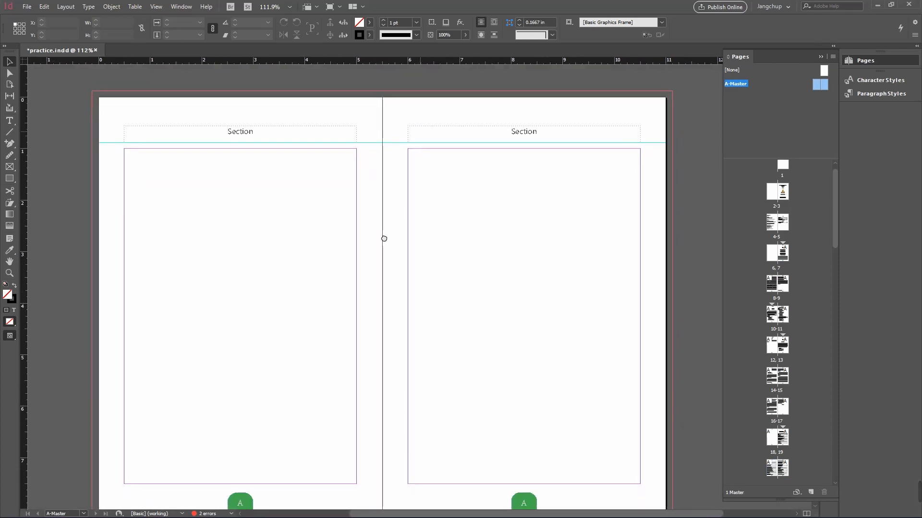
{"action": "left_click", "coordinate": [9, 132]}
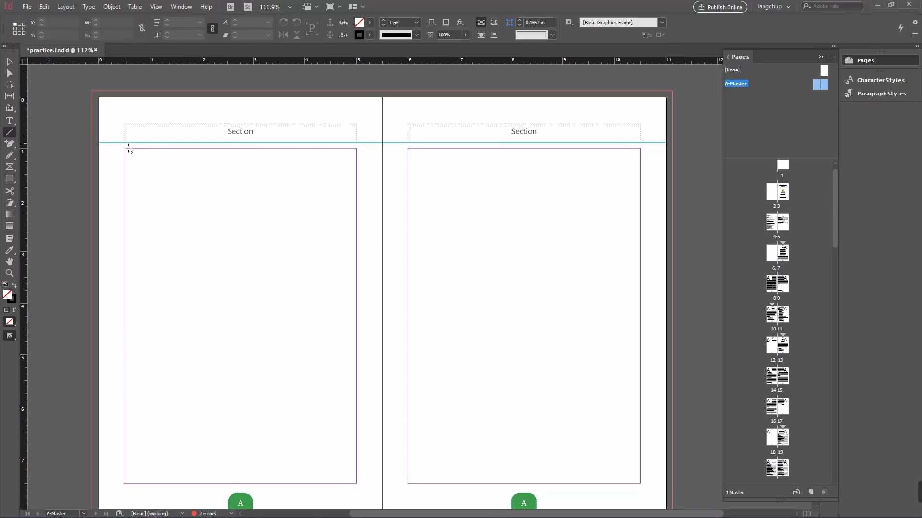
{"action": "left_click_drag", "start_coordinate": [129, 149], "coordinate": [359, 152]}
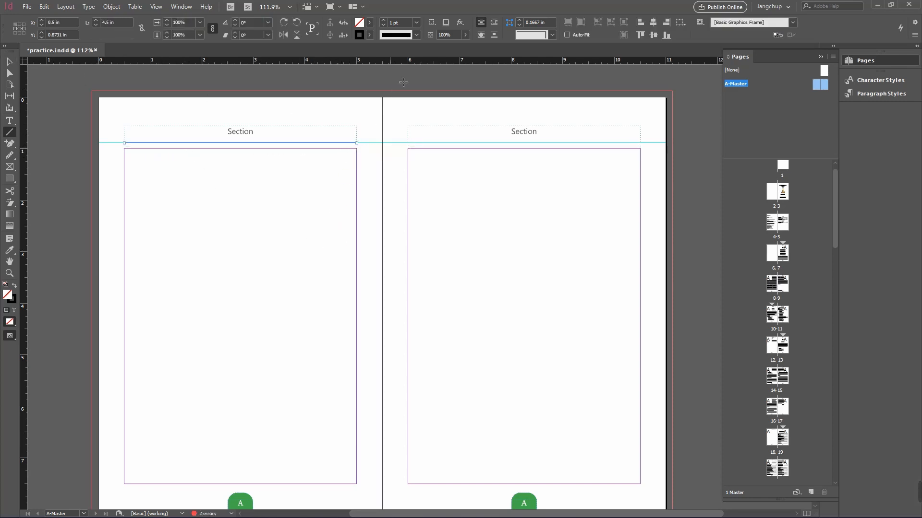
{"action": "left_click", "coordinate": [416, 35]}
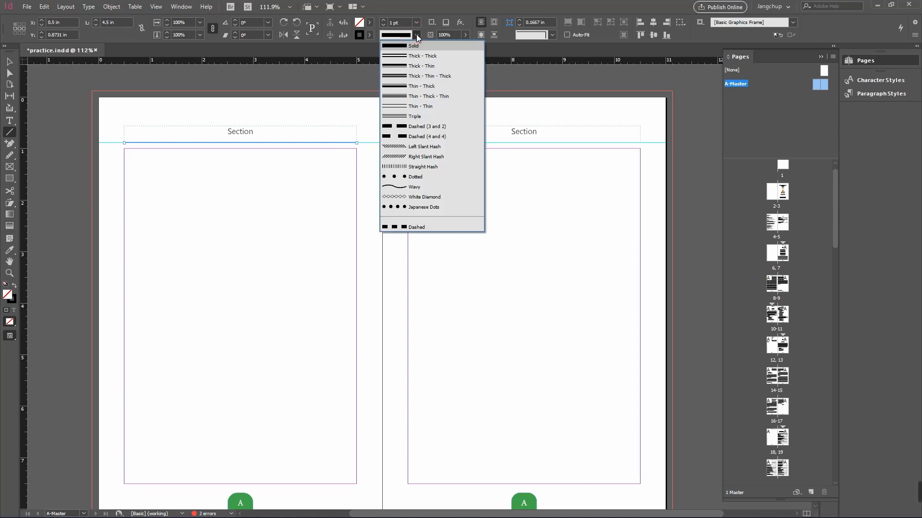
{"action": "left_click", "coordinate": [407, 64]}
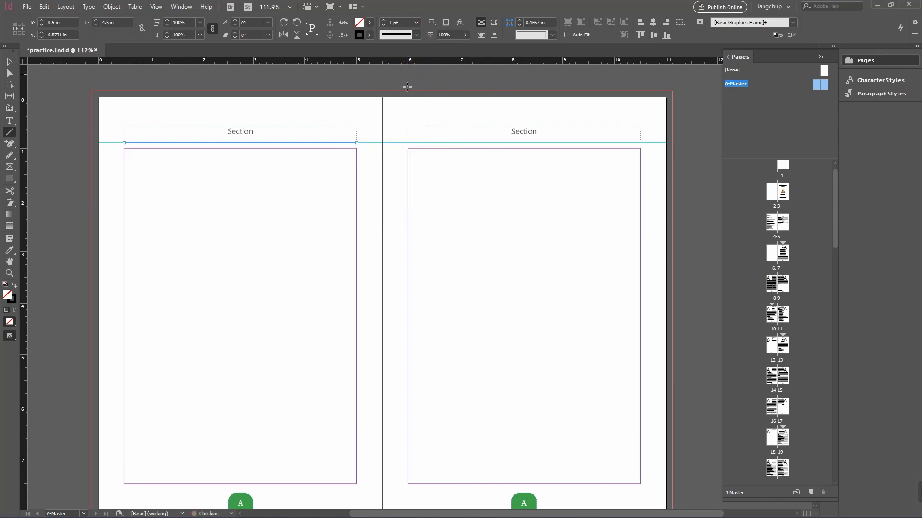
Step: Duplicate the header line onto the right master page beneath its header frame
{"action": "left_click", "coordinate": [9, 61]}
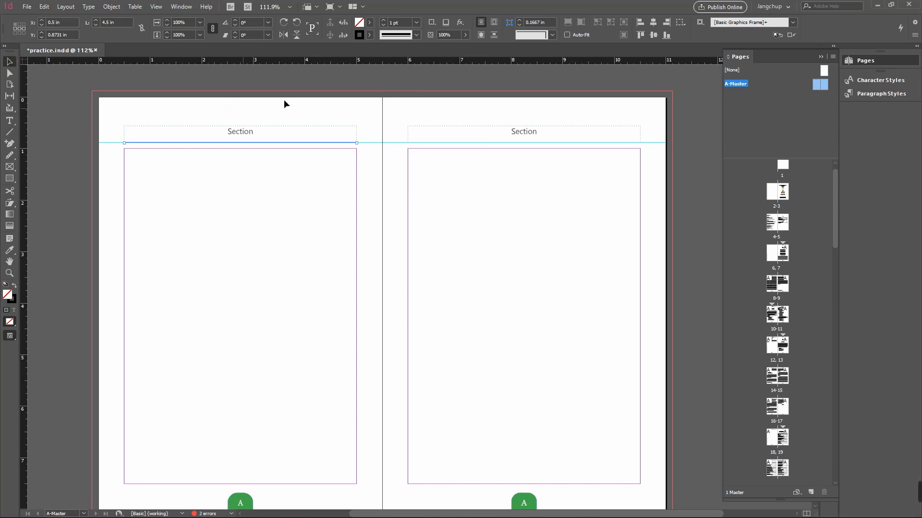
{"action": "left_click", "coordinate": [284, 103]}
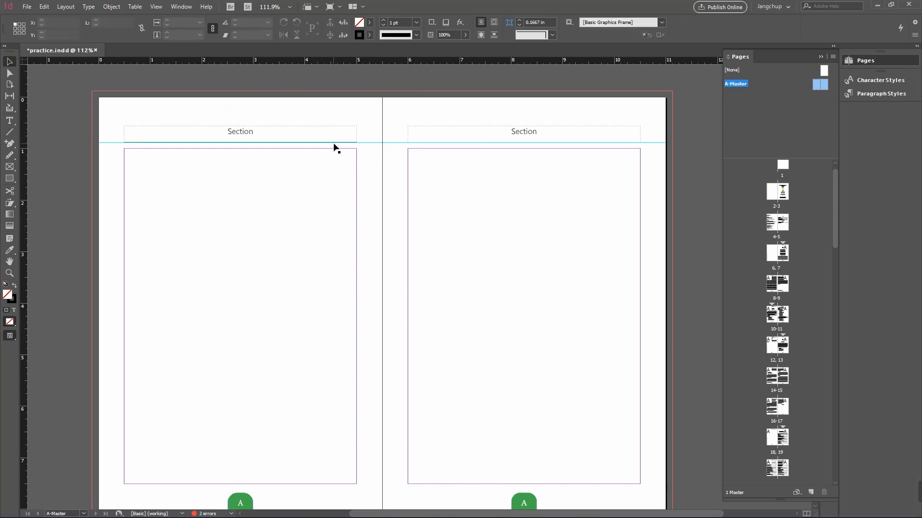
{"action": "left_click", "coordinate": [333, 143]}
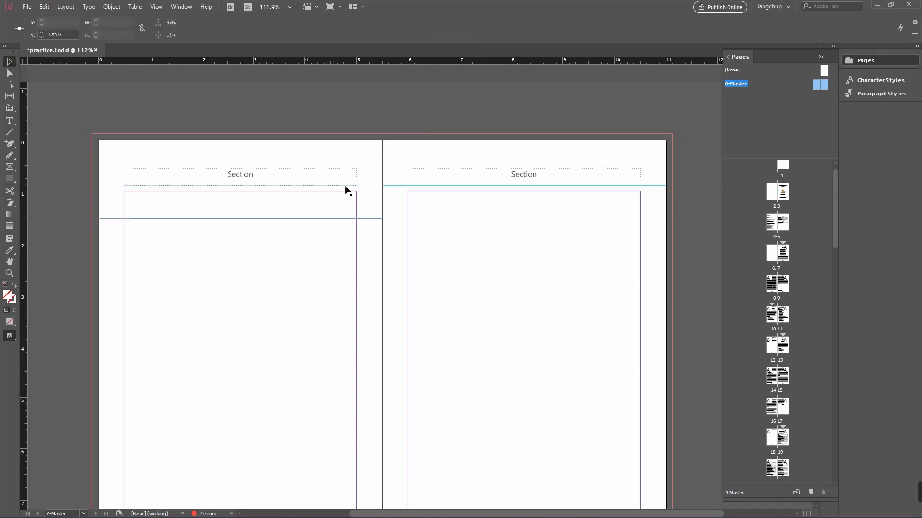
{"action": "left_click", "coordinate": [344, 186]}
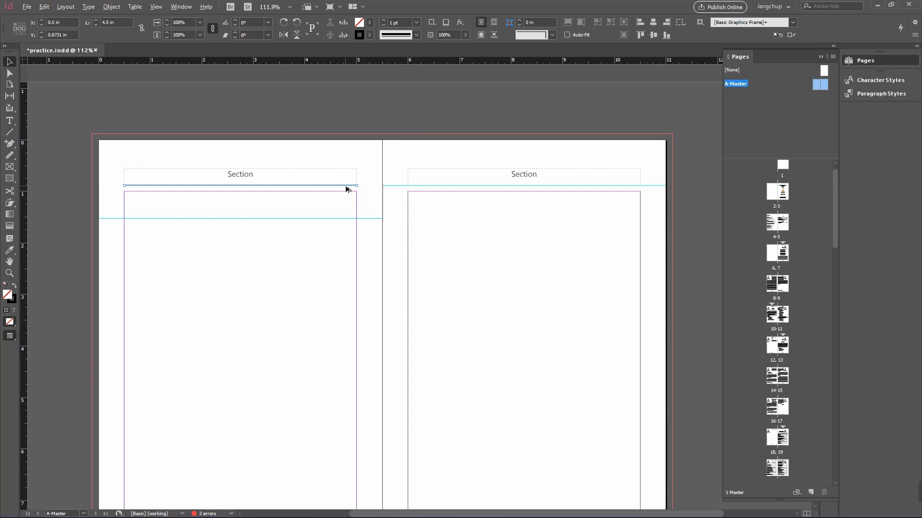
{"action": "left_click_drag", "start_coordinate": [346, 189], "coordinate": [631, 189]}
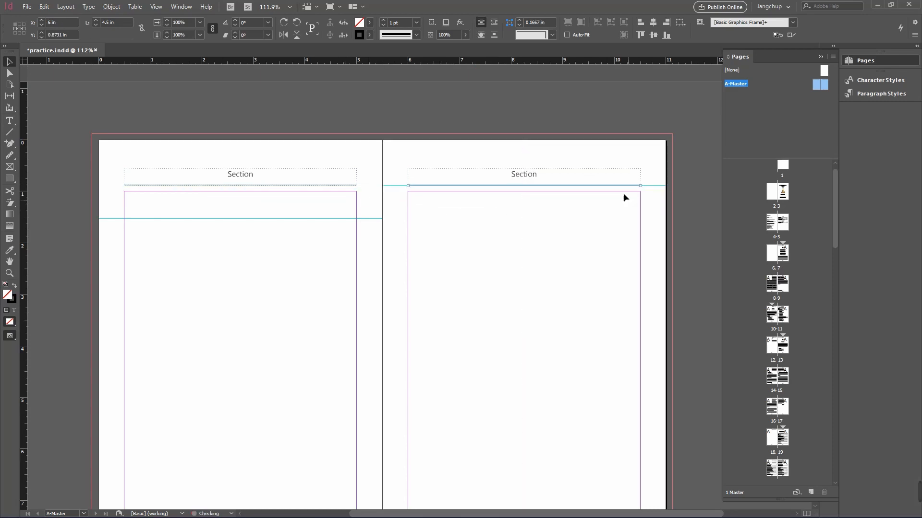
{"action": "left_click", "coordinate": [611, 165]}
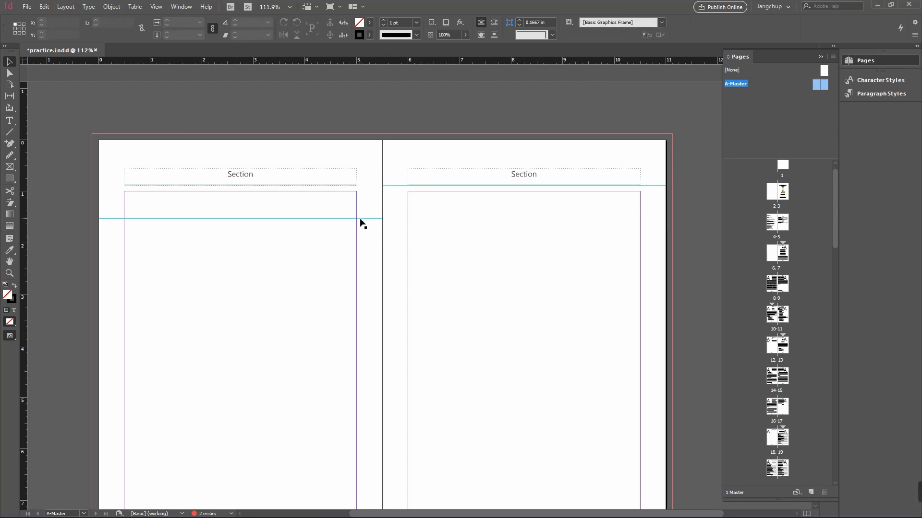
Step: Remove the horizontal ruler guides from the master spread
{"action": "left_click_drag", "start_coordinate": [360, 219], "coordinate": [355, 11]}
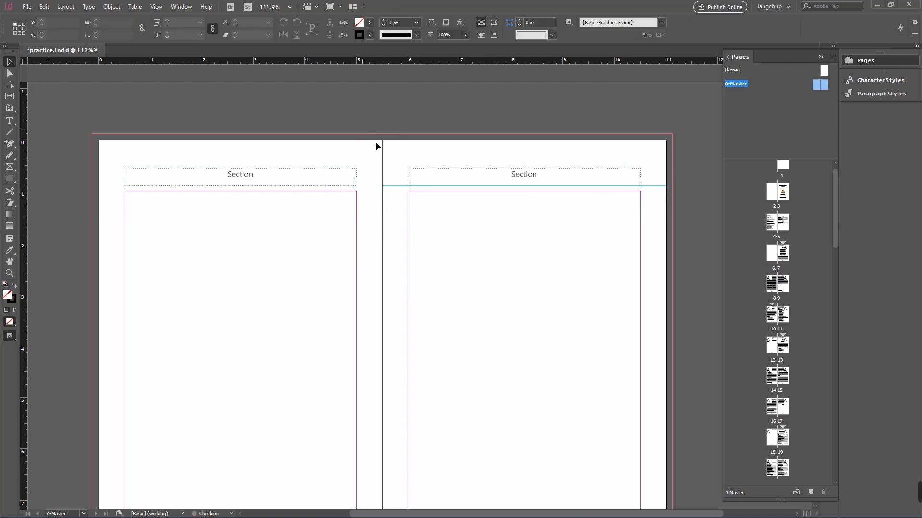
{"action": "left_click_drag", "start_coordinate": [392, 186], "coordinate": [396, 30]}
{"action": "left_click", "coordinate": [401, 184]}
{"action": "left_click", "coordinate": [391, 194]}
{"action": "key", "text": "space"}
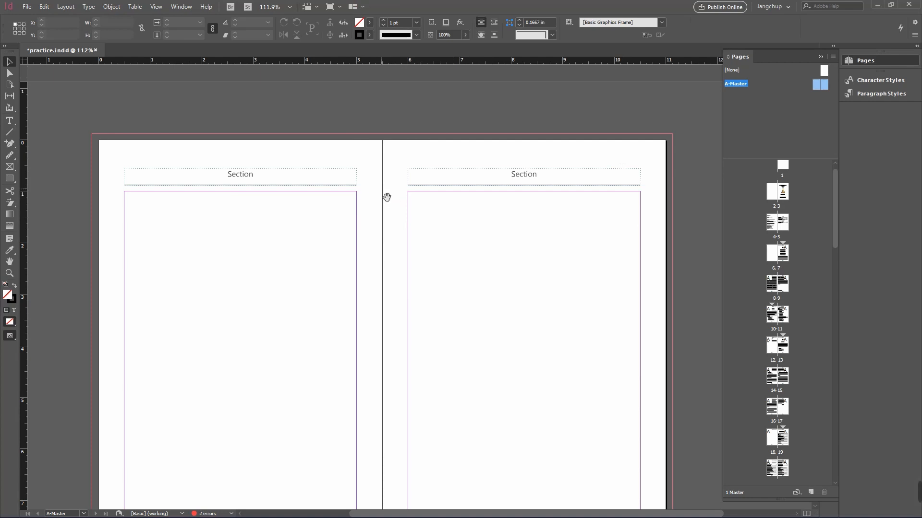
{"action": "left_click_drag", "start_coordinate": [387, 197], "coordinate": [371, 128]}
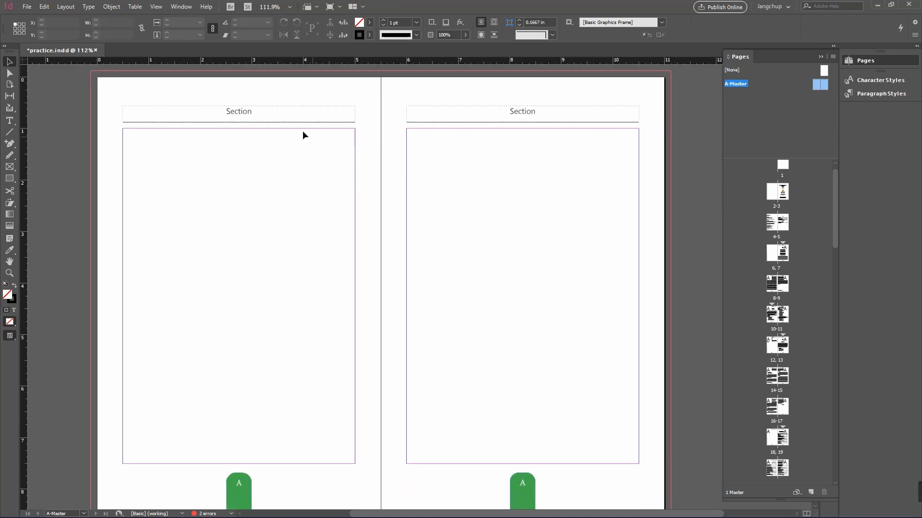
Step: Preview the header lines in presentation mode, paging forward from page 7
{"action": "double_click", "coordinate": [785, 258]}
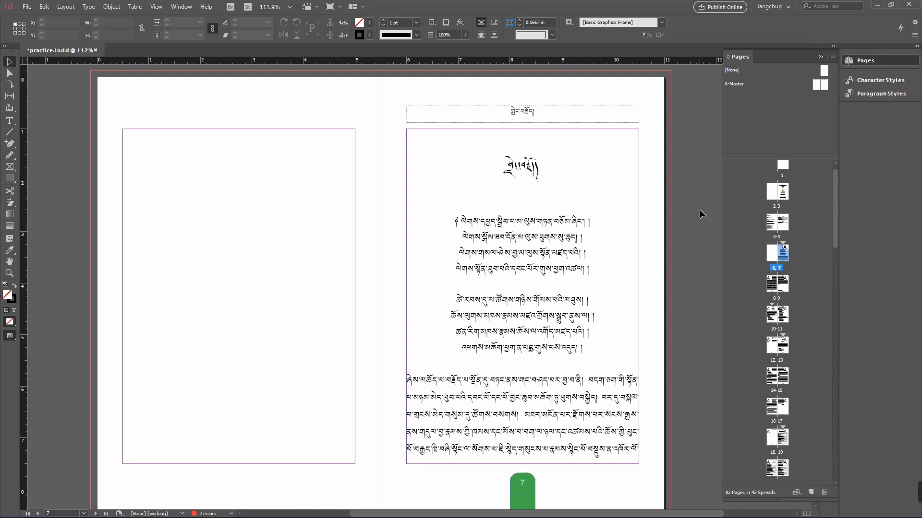
{"action": "key", "text": "shift+w"}
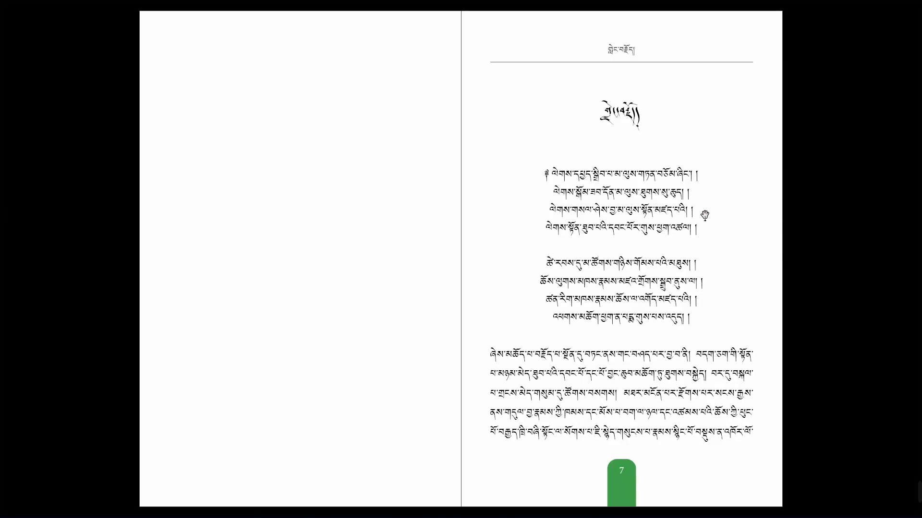
{"action": "left_click", "coordinate": [820, 123]}
{"action": "left_click", "coordinate": [850, 163]}
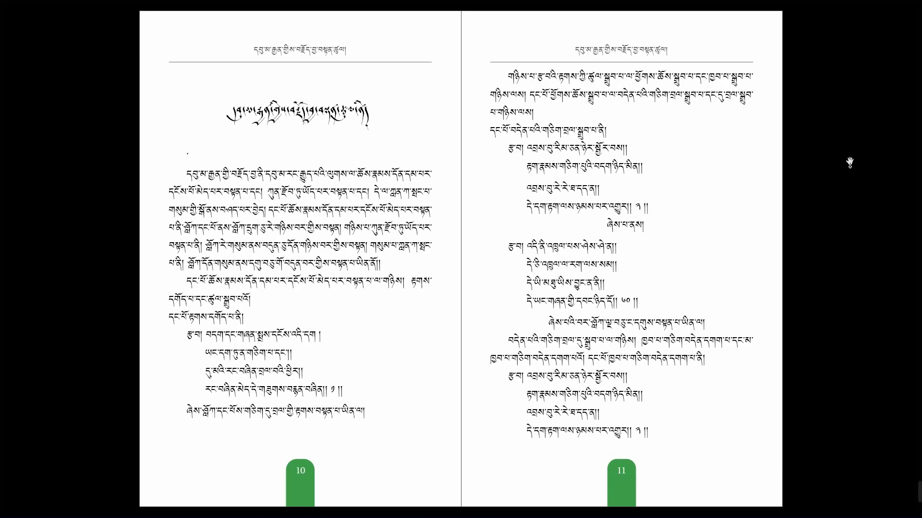
{"action": "left_click", "coordinate": [850, 163]}
{"action": "left_click", "coordinate": [850, 163]}
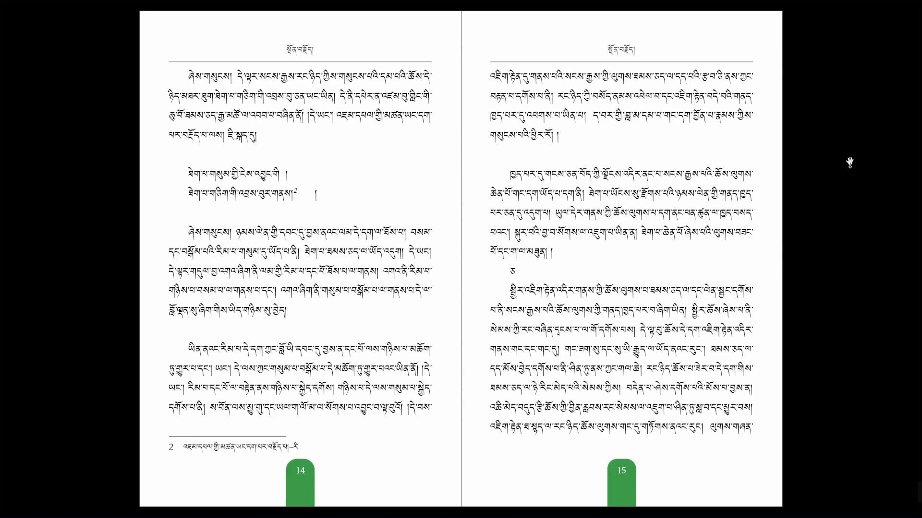
{"action": "double_click", "coordinate": [849, 163]}
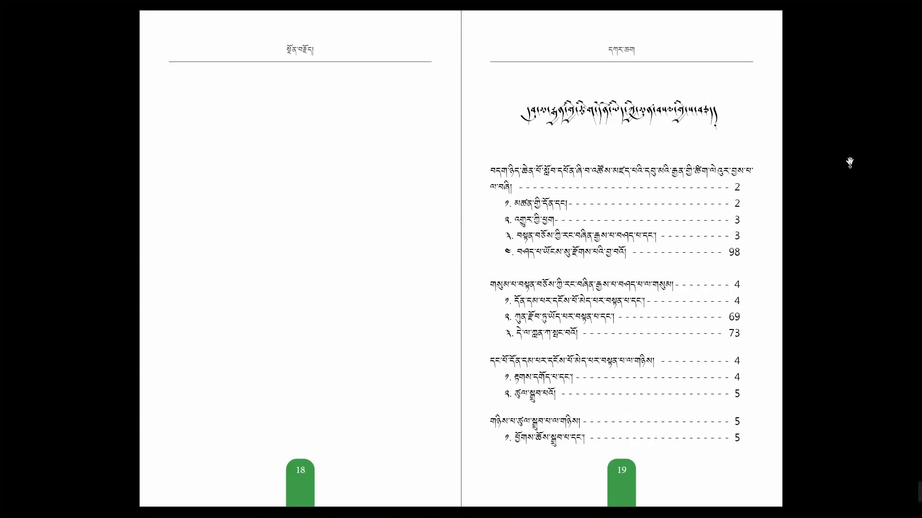
Step: Leave presentation mode, apply the [None] master to page 12, then reapply the A-Master to it
{"action": "left_click", "coordinate": [849, 163]}
{"action": "scroll", "coordinate": [850, 163], "scroll_direction": "up", "scroll_amount": 1}
{"action": "key", "text": "Escape"}
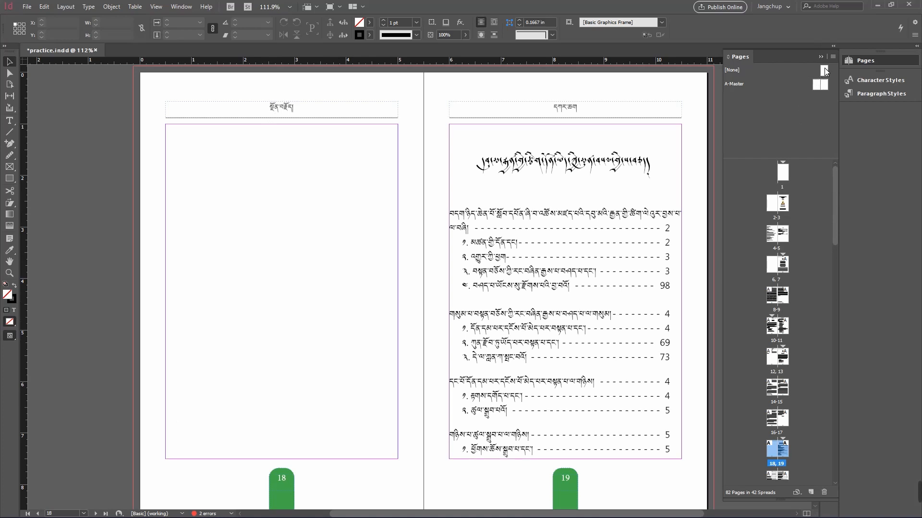
{"action": "left_click_drag", "start_coordinate": [824, 71], "coordinate": [780, 367]}
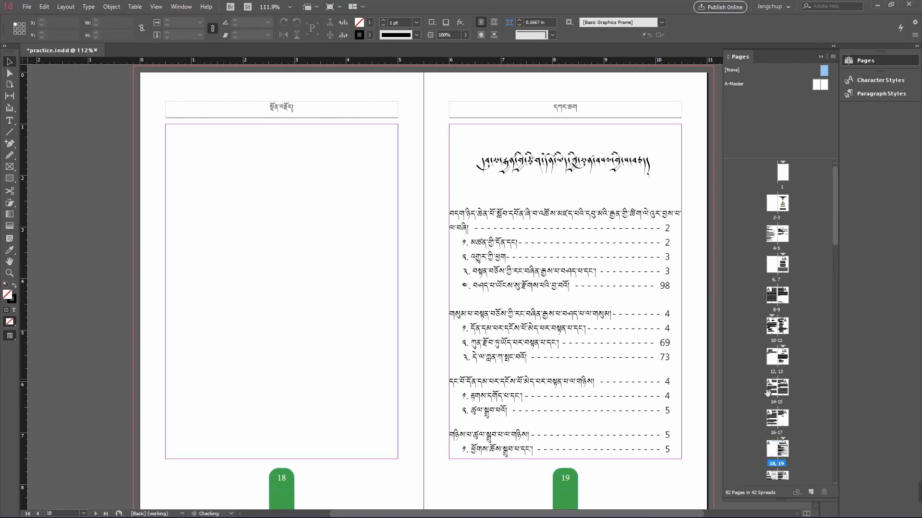
{"action": "left_click", "coordinate": [802, 352]}
{"action": "double_click", "coordinate": [771, 360]}
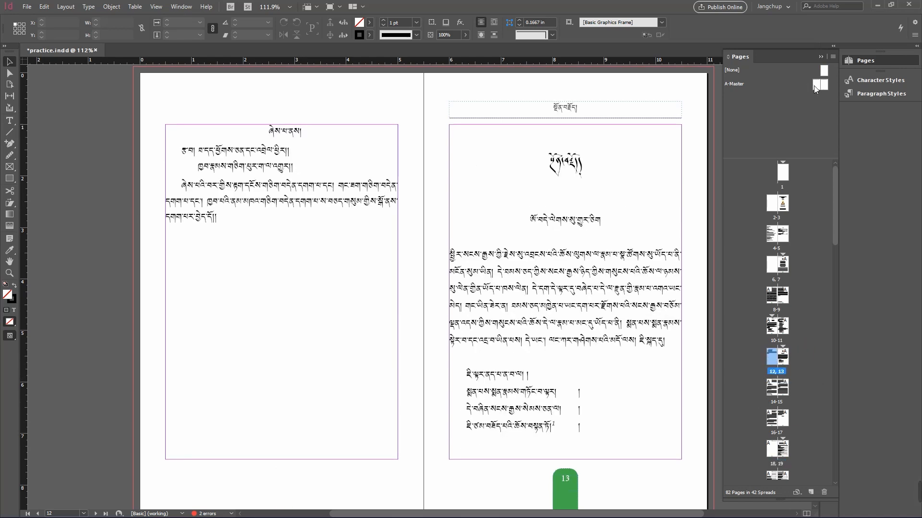
{"action": "left_click_drag", "start_coordinate": [814, 90], "coordinate": [773, 359]}
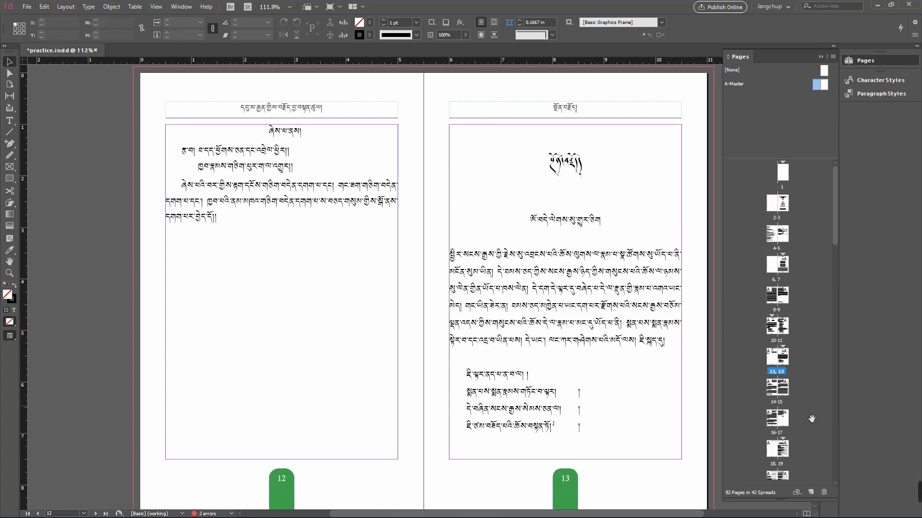
Step: Apply the [None] master to page 18 to drop its running header, and review the following spreads
{"action": "double_click", "coordinate": [771, 452]}
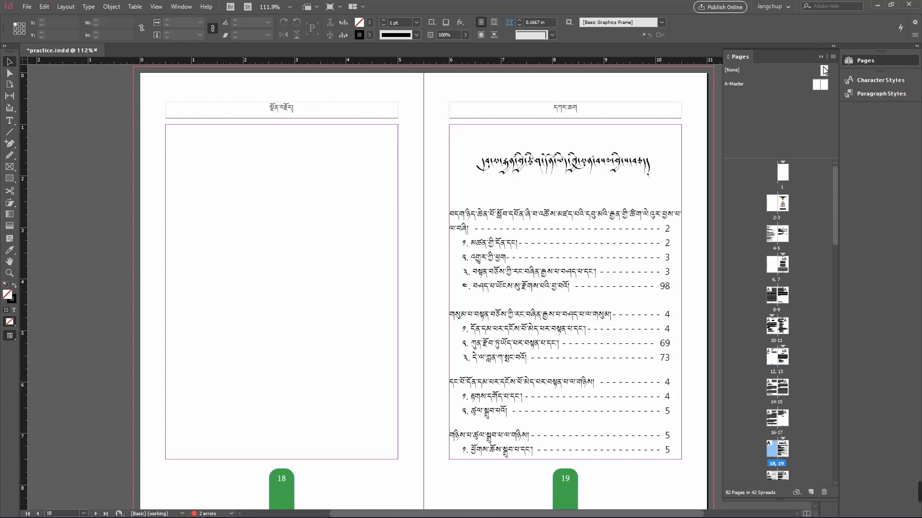
{"action": "left_click_drag", "start_coordinate": [824, 70], "coordinate": [778, 456]}
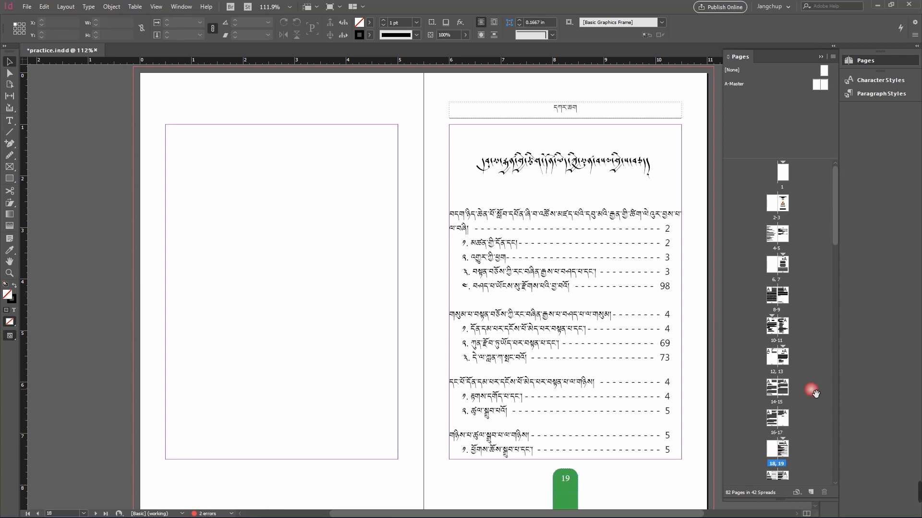
{"action": "left_click_drag", "start_coordinate": [393, 362], "coordinate": [381, 175]}
{"action": "left_click_drag", "start_coordinate": [361, 371], "coordinate": [378, 107]}
{"action": "left_click_drag", "start_coordinate": [384, 433], "coordinate": [375, 202]}
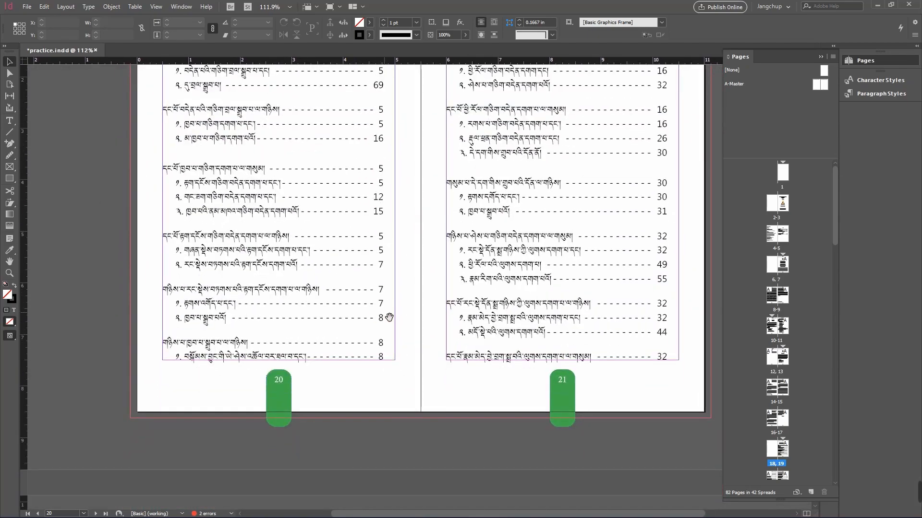
{"action": "left_click_drag", "start_coordinate": [383, 313], "coordinate": [387, 96]}
{"action": "left_click_drag", "start_coordinate": [375, 438], "coordinate": [405, 202]}
{"action": "left_click_drag", "start_coordinate": [400, 242], "coordinate": [378, 214]}
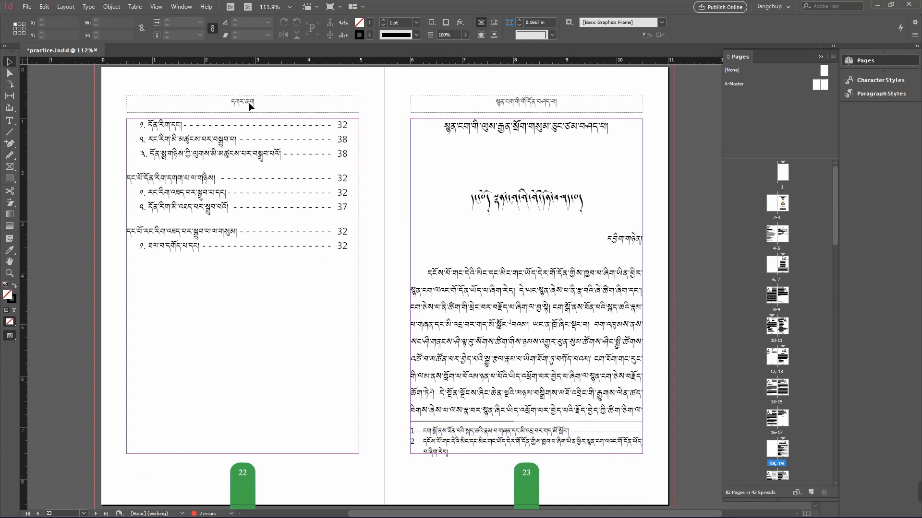
Step: On the A-Master, replace the left header's Section text with the Tibetan title སེ་ལོང་མ and check pages 8–9
{"action": "double_click", "coordinate": [786, 87]}
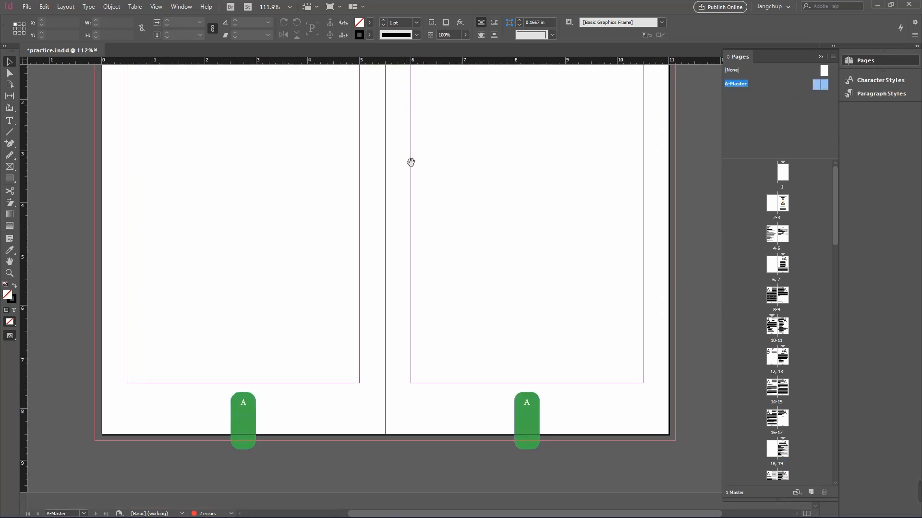
{"action": "left_click_drag", "start_coordinate": [409, 161], "coordinate": [394, 286]}
{"action": "double_click", "coordinate": [232, 162]}
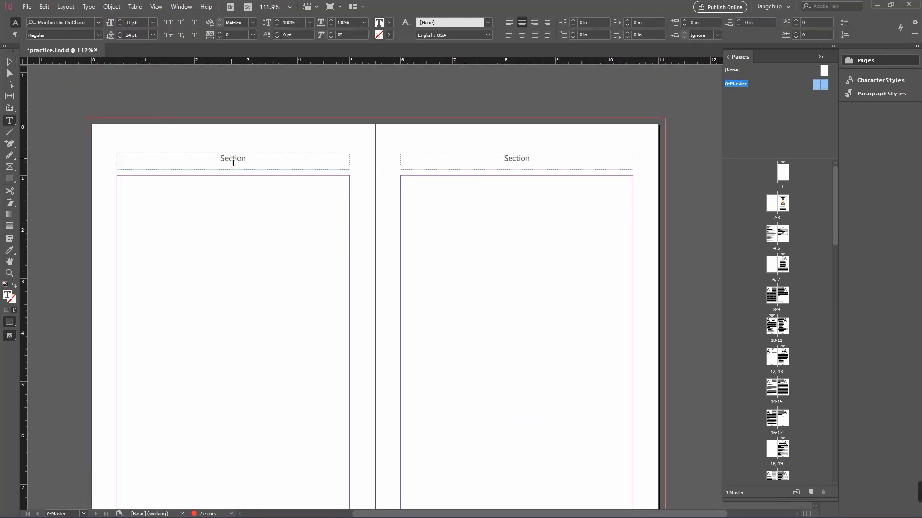
{"action": "double_click", "coordinate": [232, 160]}
{"action": "type", "text": "སེ་ལ"}
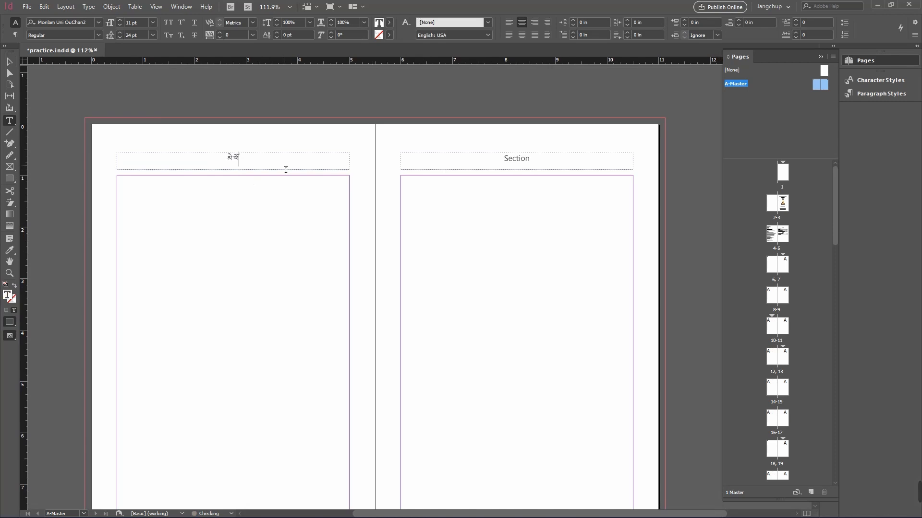
{"action": "type", "text": "ོང་མ"}
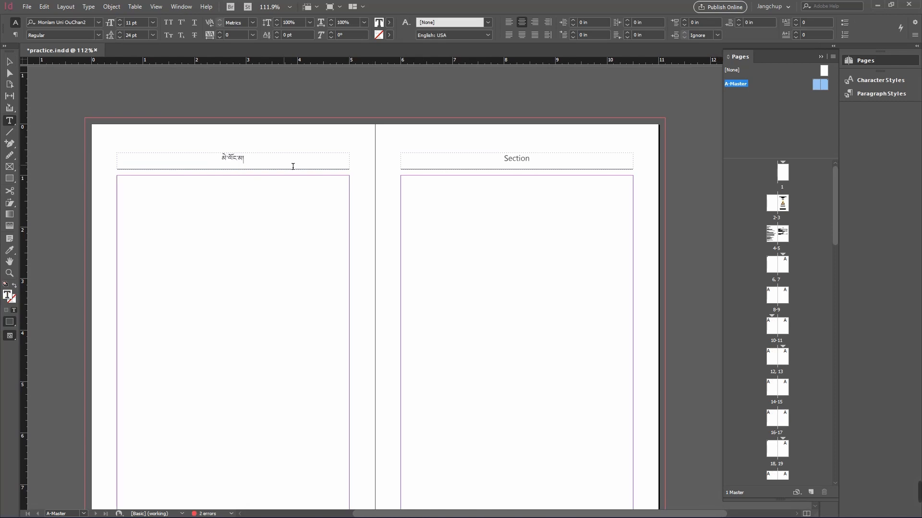
{"action": "double_click", "coordinate": [783, 265]}
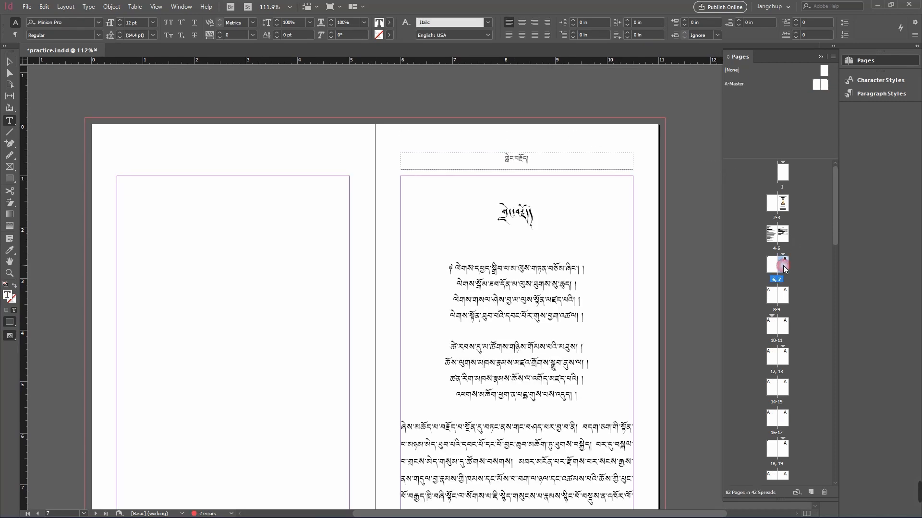
{"action": "left_click_drag", "start_coordinate": [650, 442], "coordinate": [646, 84]}
{"action": "mouse_move", "coordinate": [630, 395]}
{"action": "left_mouse_down"}
{"action": "mouse_move", "coordinate": [618, 183]}
{"action": "mouse_move", "coordinate": [626, 133]}
{"action": "left_mouse_up"}
{"action": "left_click_drag", "start_coordinate": [673, 434], "coordinate": [662, 403]}
{"action": "left_click_drag", "start_coordinate": [664, 265], "coordinate": [665, 205]}
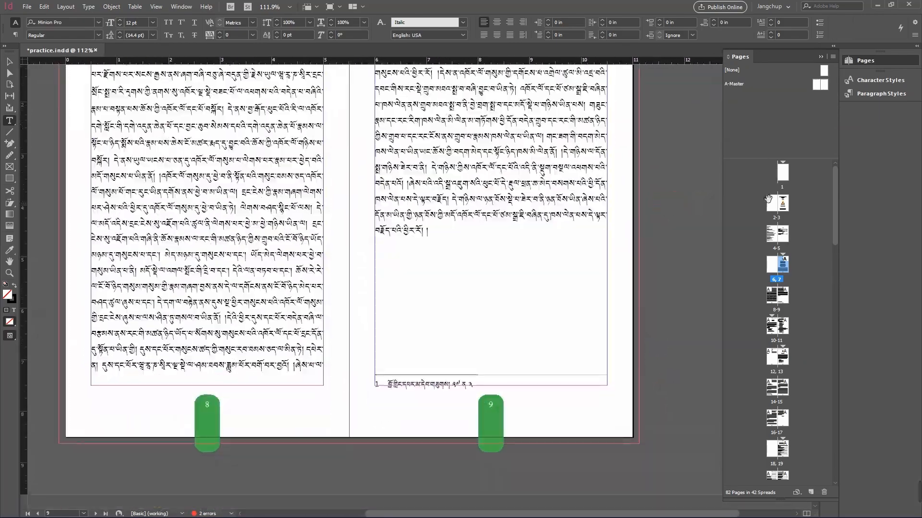
Step: On the A-Master, left-align the left header text and right-align the right header's Section marker
{"action": "double_click", "coordinate": [805, 85]}
{"action": "scroll", "coordinate": [628, 312], "scroll_direction": "up", "scroll_amount": 3}
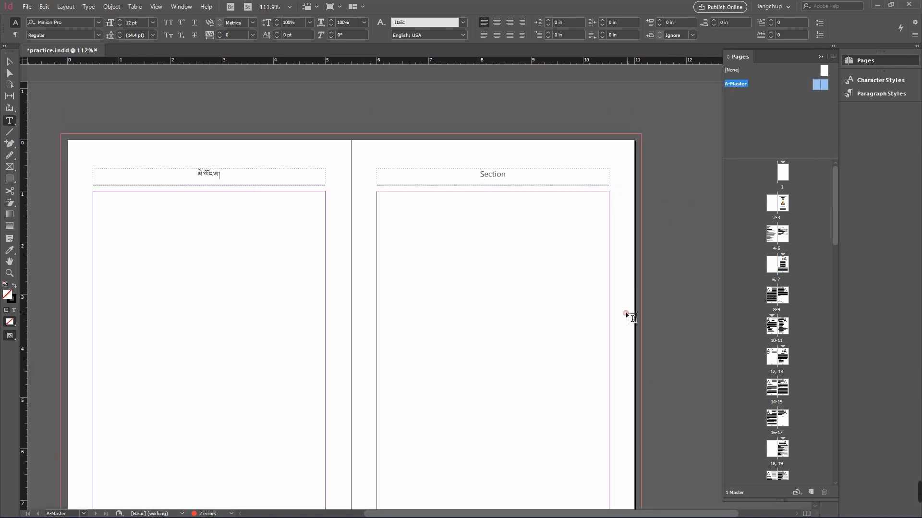
{"action": "double_click", "coordinate": [203, 180]}
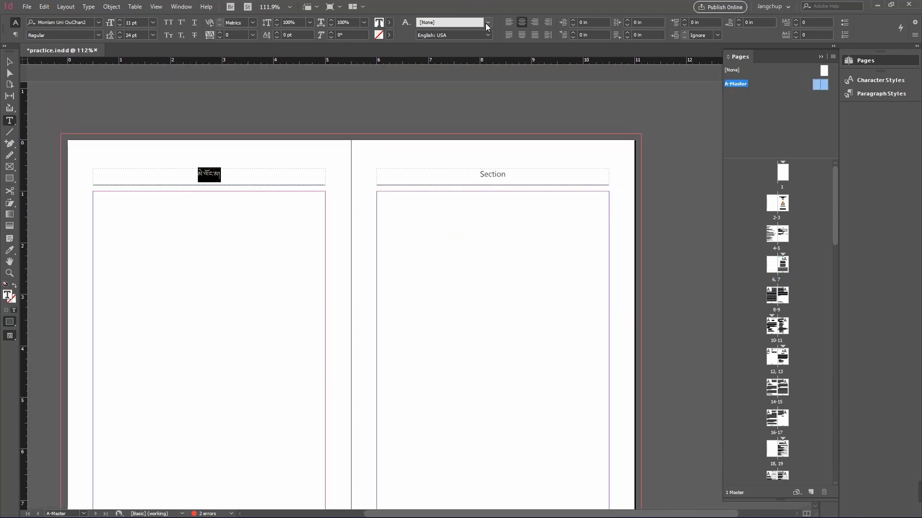
{"action": "left_click", "coordinate": [509, 22]}
{"action": "double_click", "coordinate": [498, 177]}
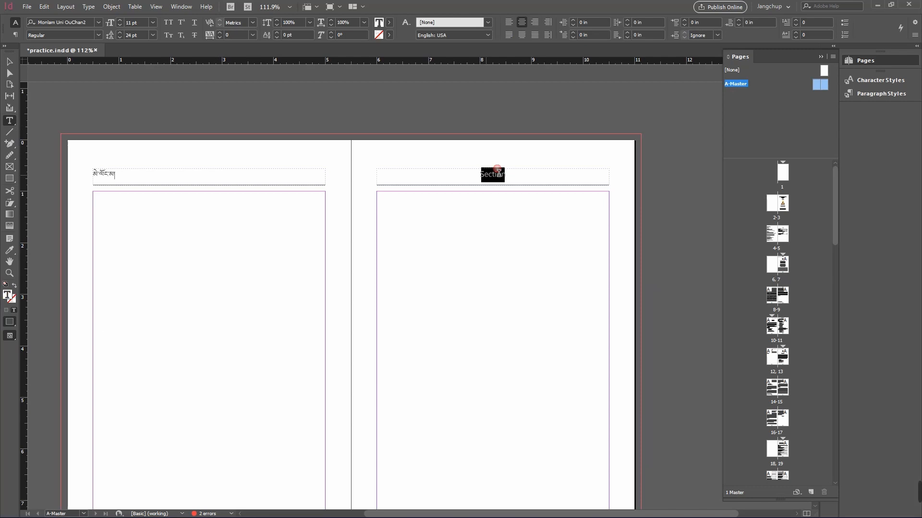
{"action": "left_click", "coordinate": [546, 35]}
{"action": "left_click", "coordinate": [645, 157]}
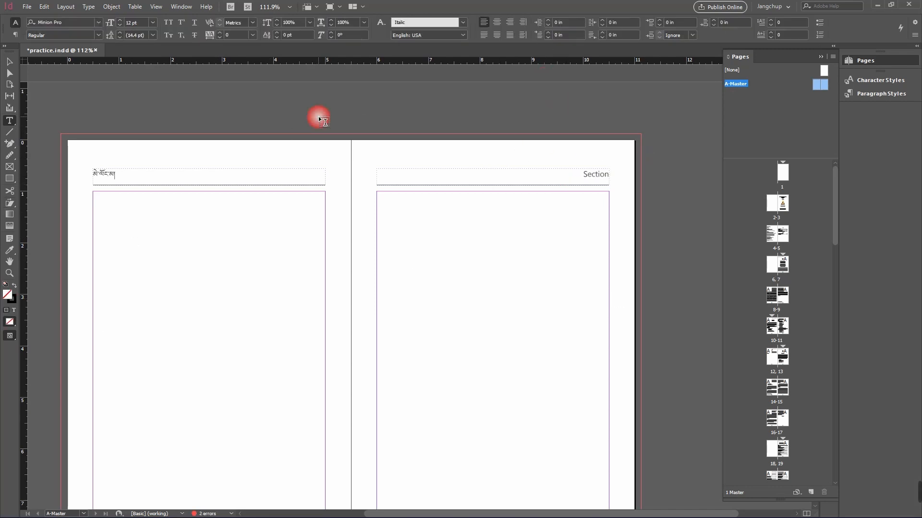
Step: Preview pages 8–9 in presentation mode, then return to normal view
{"action": "double_click", "coordinate": [782, 299]}
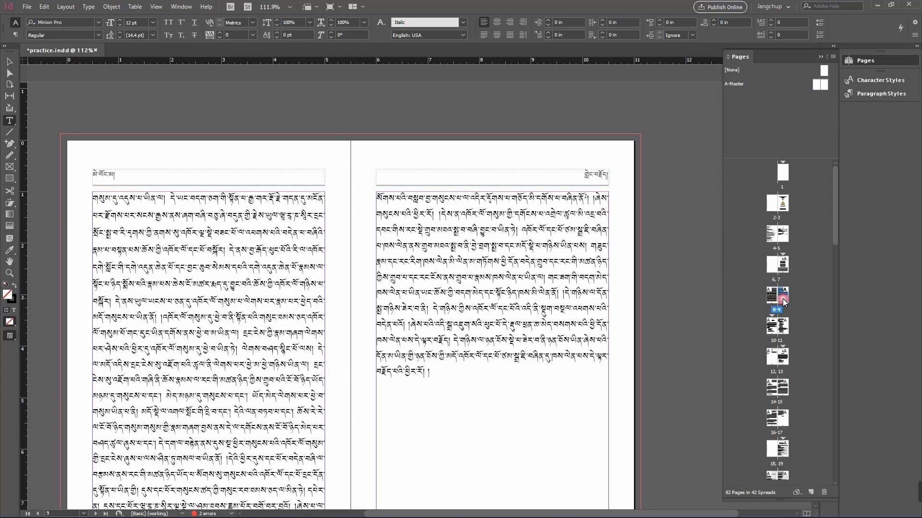
{"action": "key", "text": "shift+w"}
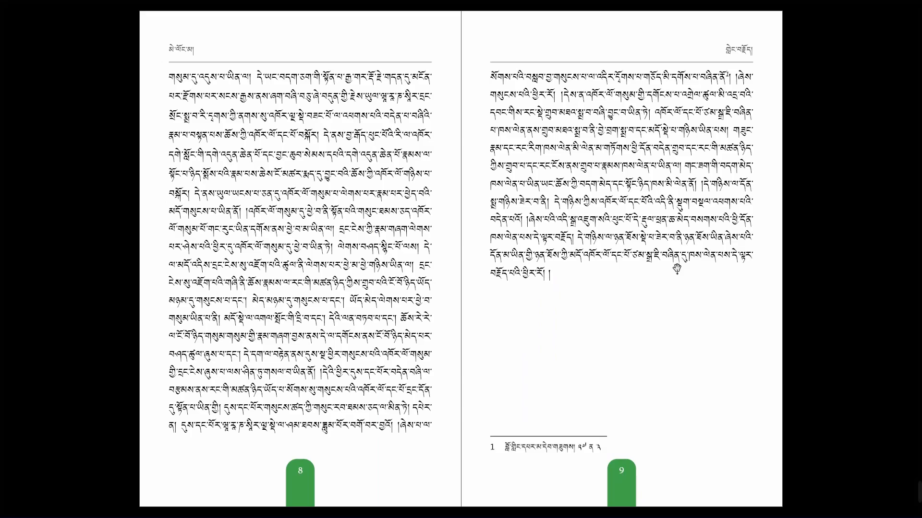
{"action": "key", "text": "Escape"}
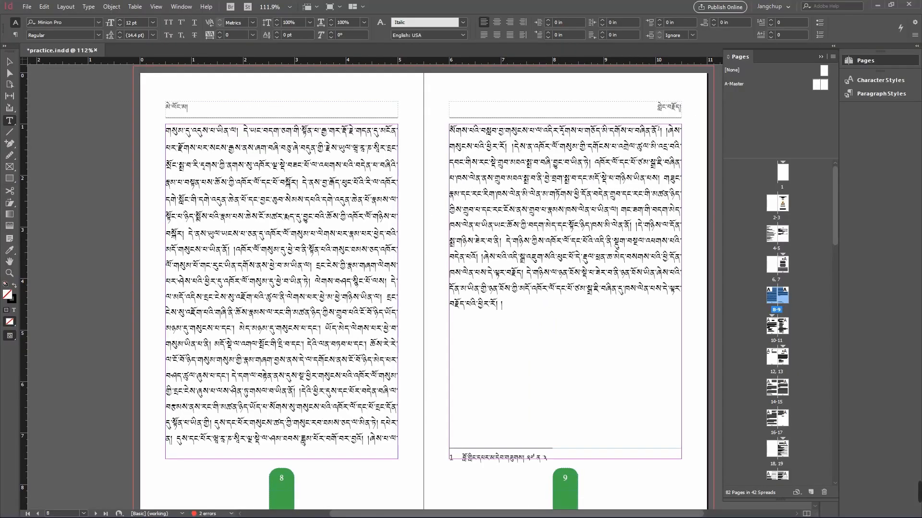
{"action": "left_click_drag", "start_coordinate": [488, 515], "coordinate": [562, 514]}
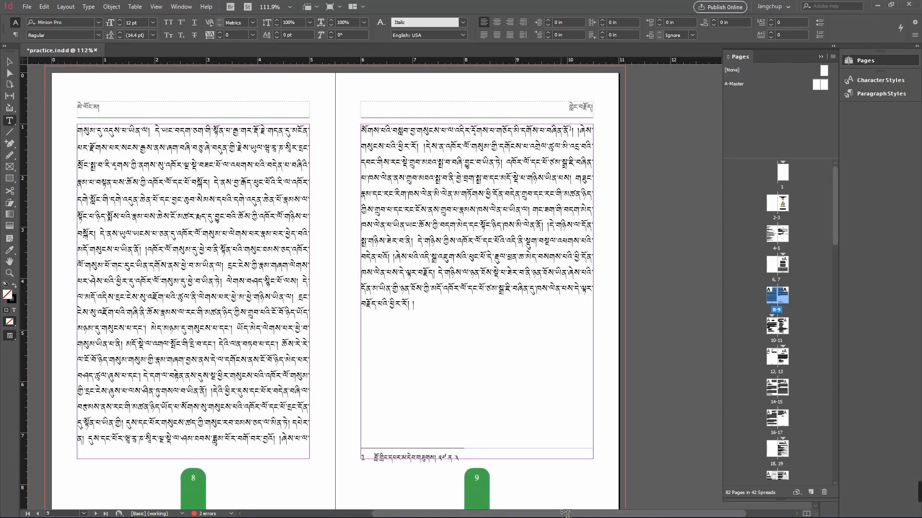